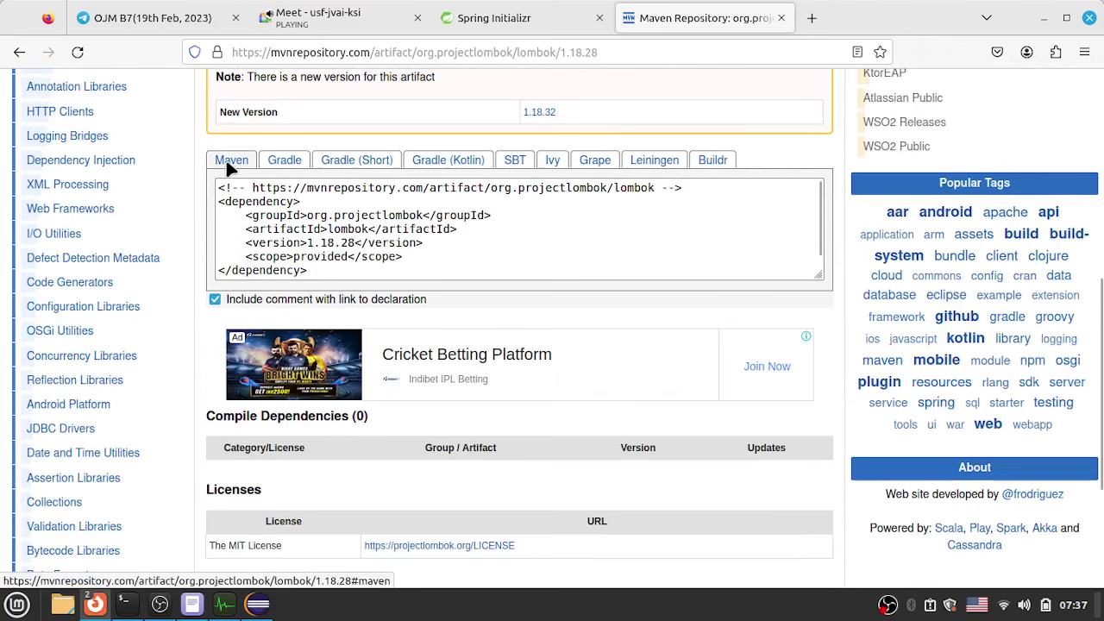
- View the Gradle declaration of Lombok 1.18.28, return to the Maven one and copy that snippet to the clipboard
{"action": "left_click", "coordinate": [293, 184]}
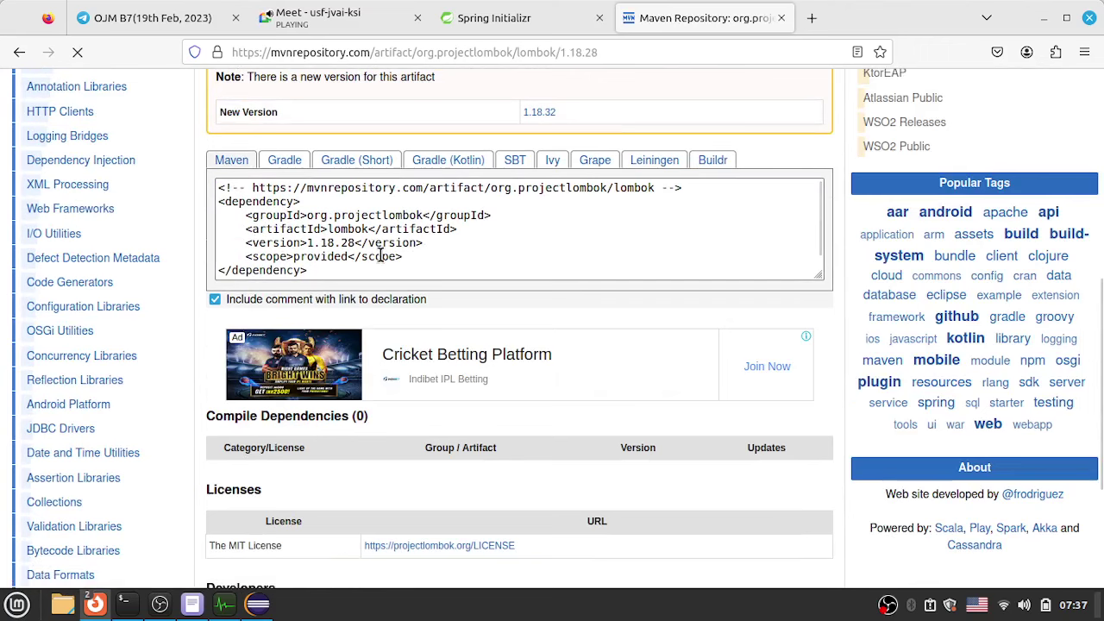
{"action": "scroll", "coordinate": [379, 259], "scroll_direction": "up", "scroll_amount": 2}
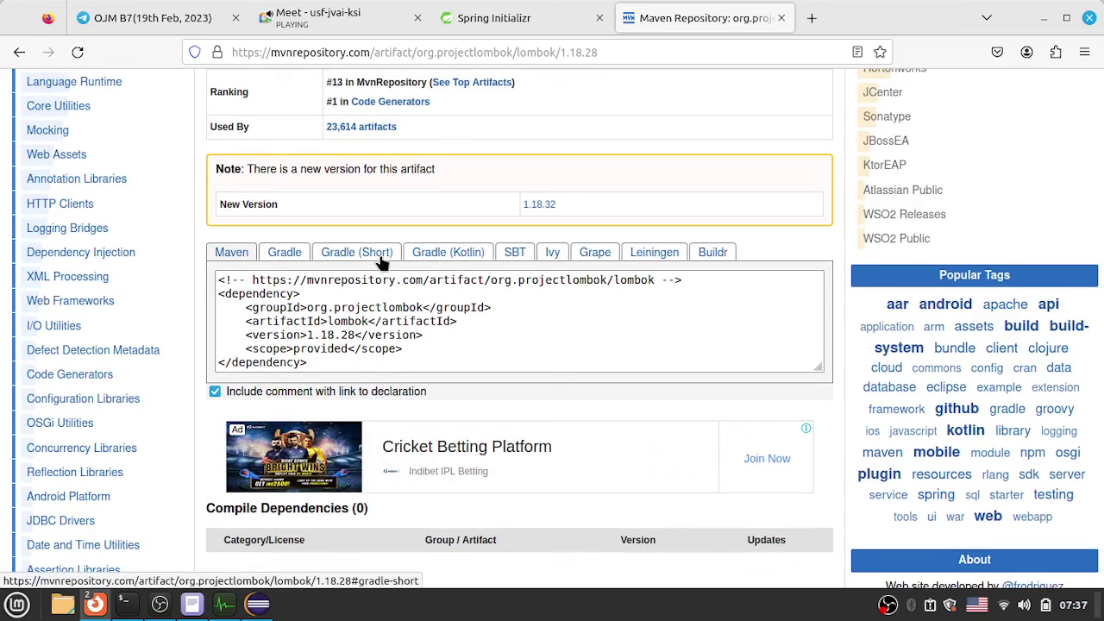
{"action": "left_click", "coordinate": [285, 248]}
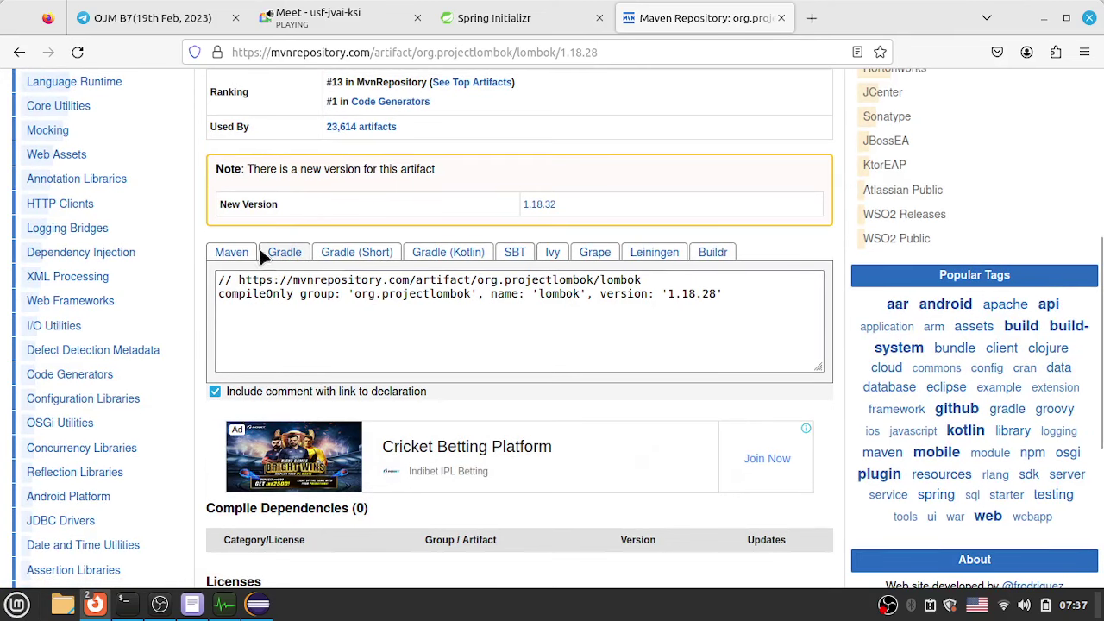
{"action": "left_click", "coordinate": [232, 252]}
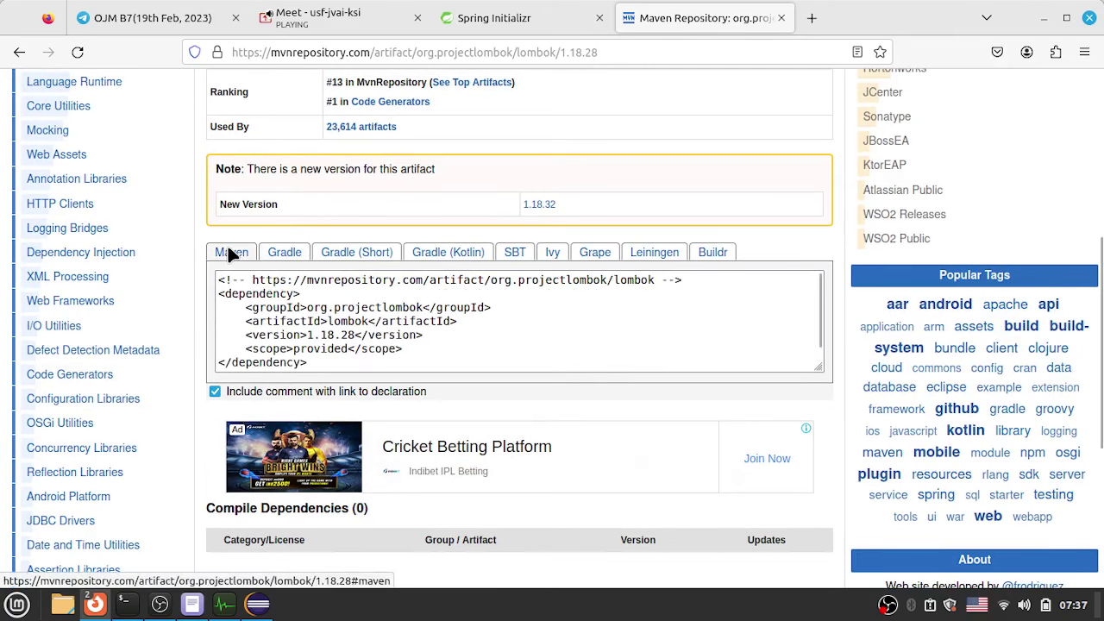
{"action": "left_click", "coordinate": [320, 361]}
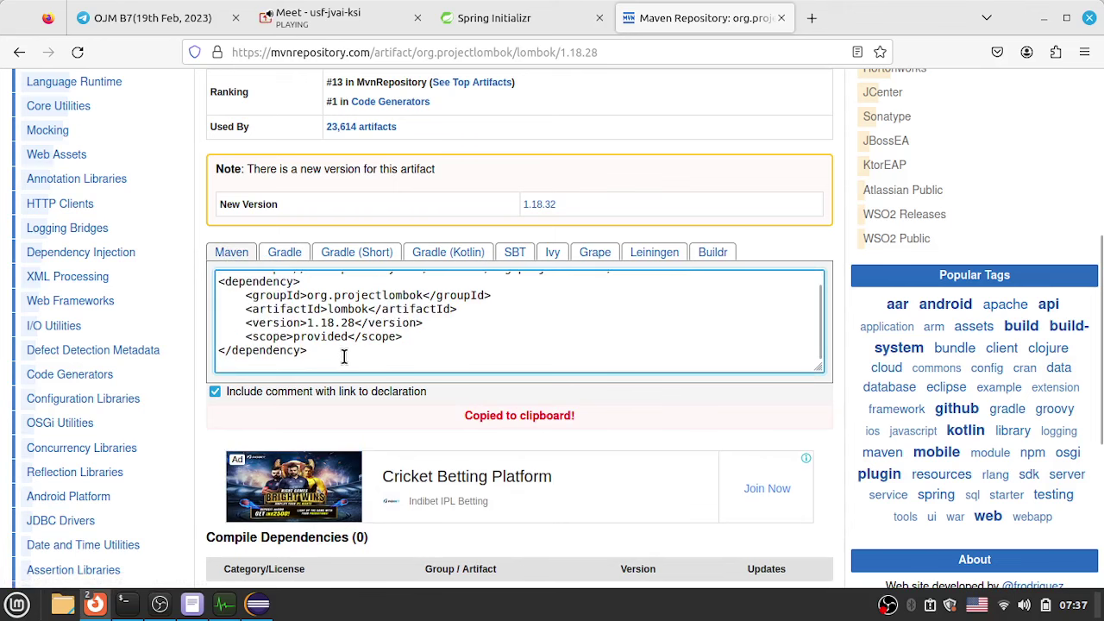
- Examine the Lombok Maven snippet, highlighting its dependency block, the opening and closing dependency tags, and the whole declaration
{"action": "scroll", "coordinate": [343, 358], "scroll_direction": "up", "scroll_amount": 1}
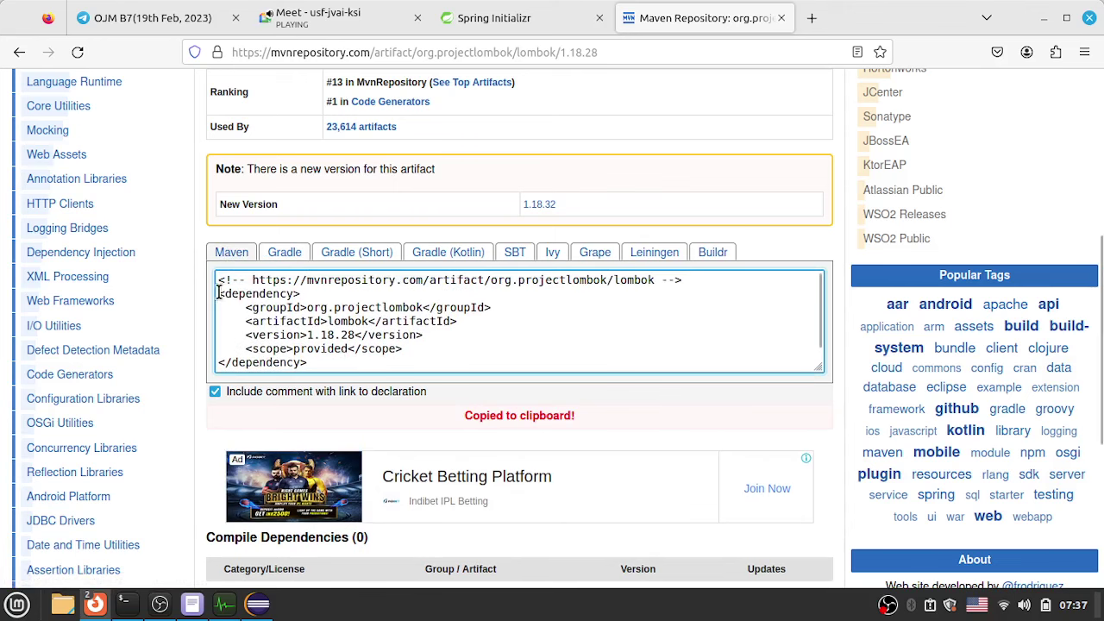
{"action": "left_click_drag", "start_coordinate": [217, 293], "coordinate": [324, 367]}
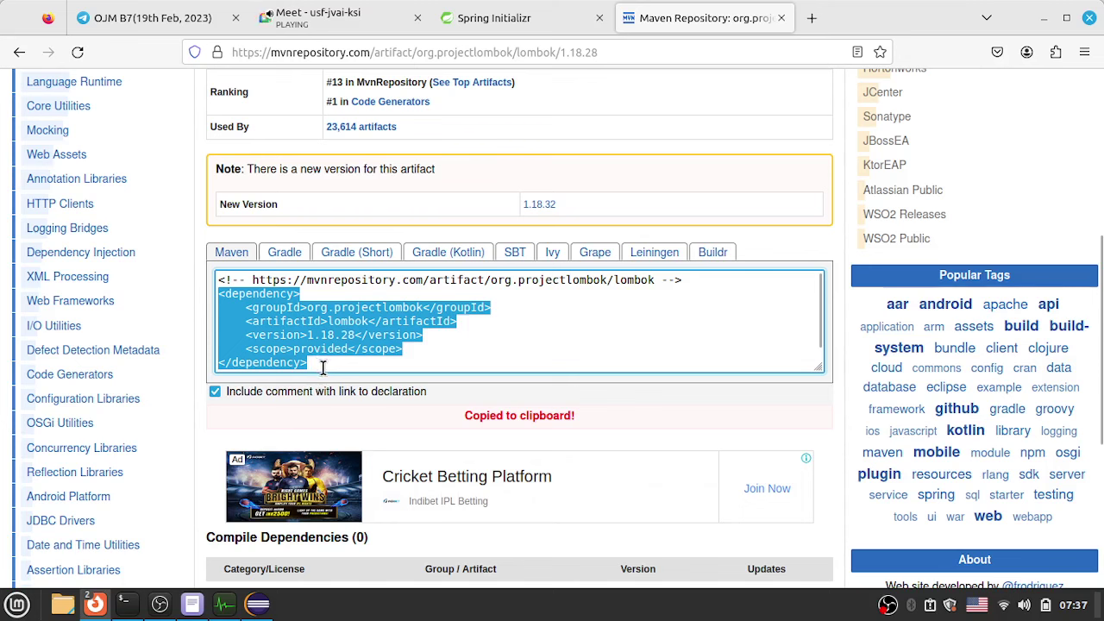
{"action": "left_click", "coordinate": [246, 300]}
{"action": "double_click", "coordinate": [247, 296]}
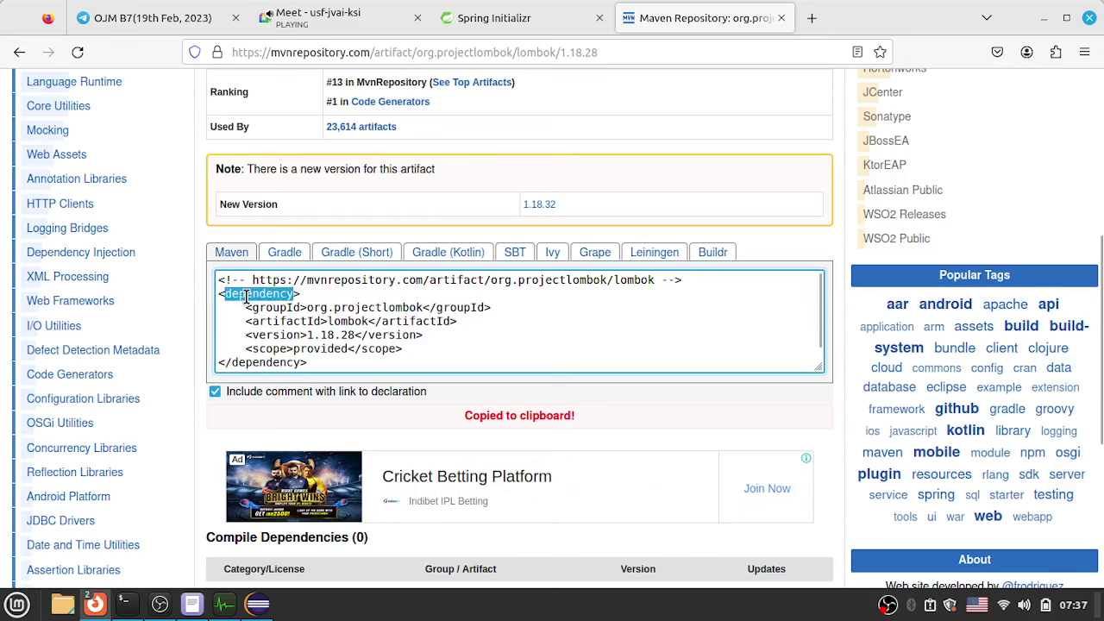
{"action": "double_click", "coordinate": [268, 362]}
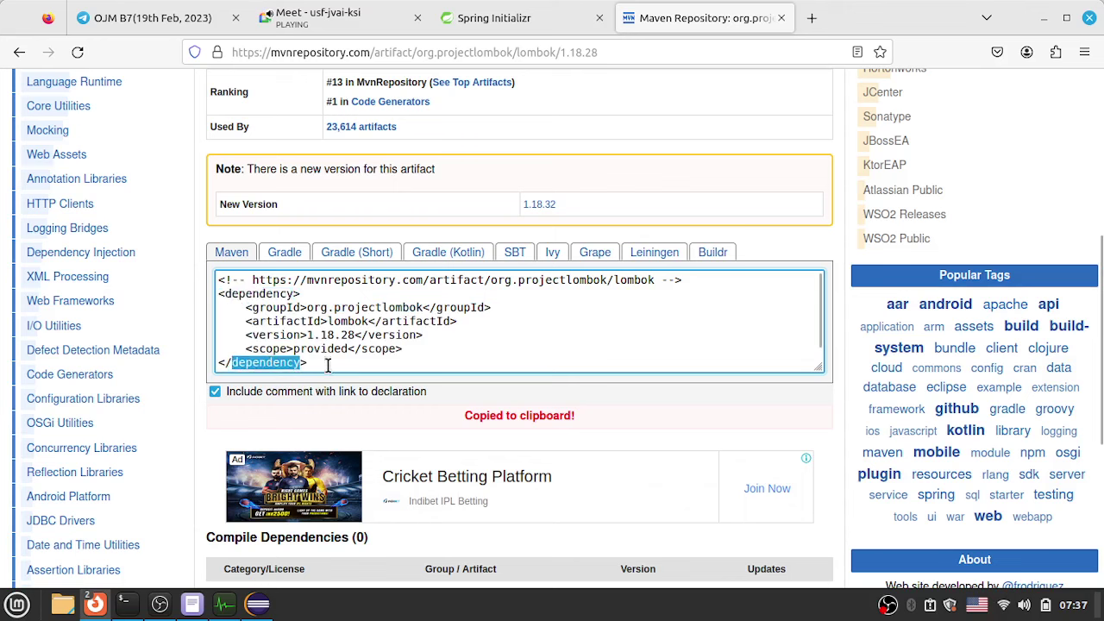
{"action": "left_click_drag", "start_coordinate": [327, 365], "coordinate": [219, 279]}
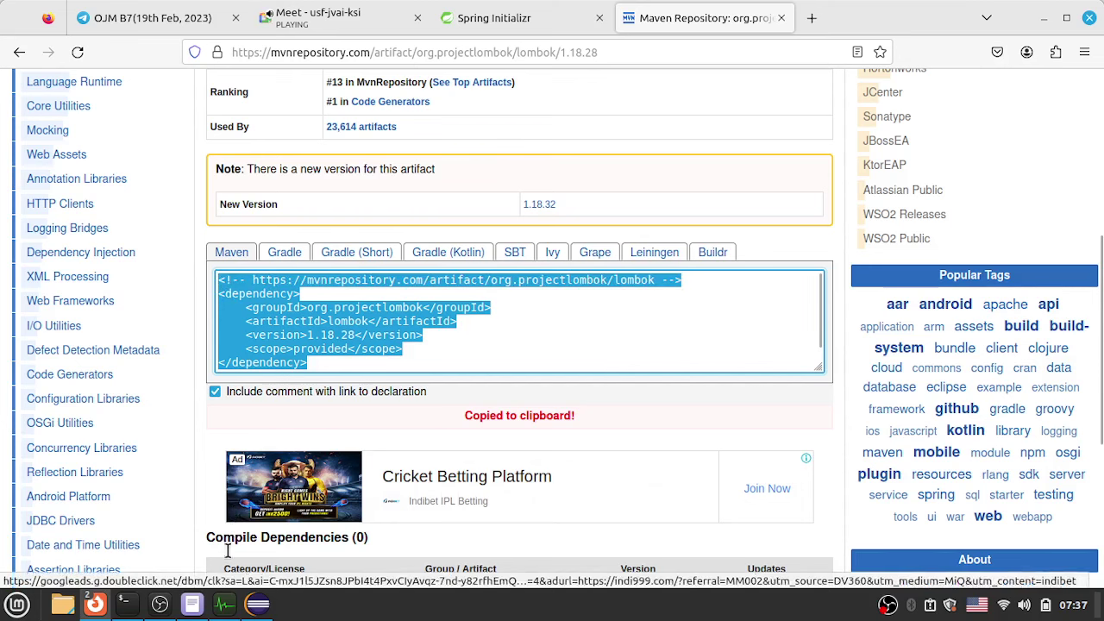
{"action": "mouse_move", "coordinate": [257, 606]}
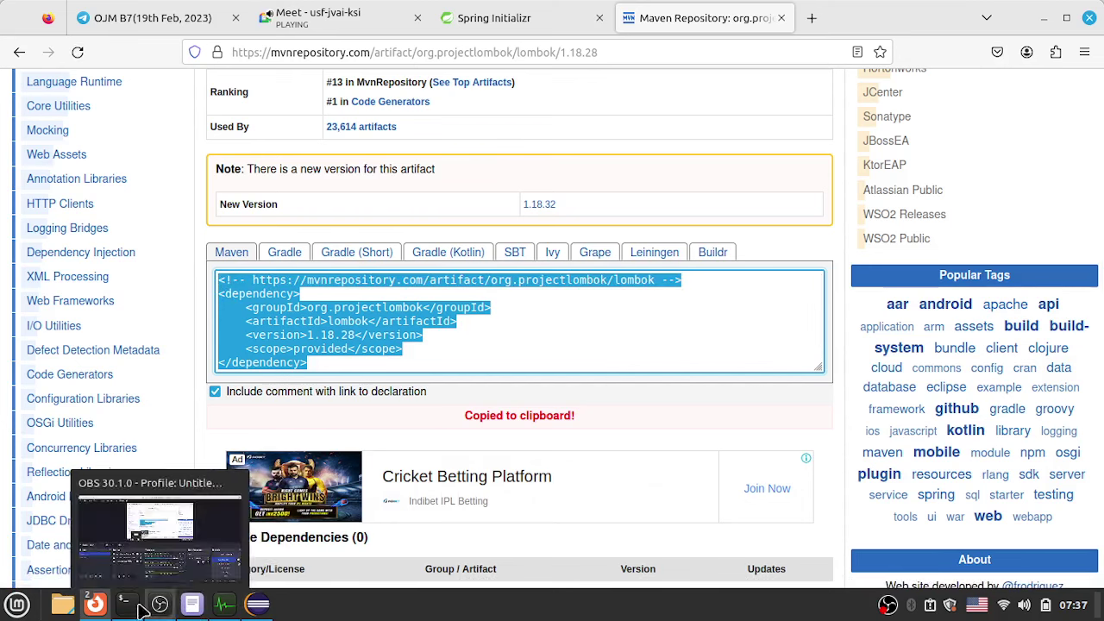
{"action": "mouse_move", "coordinate": [97, 606]}
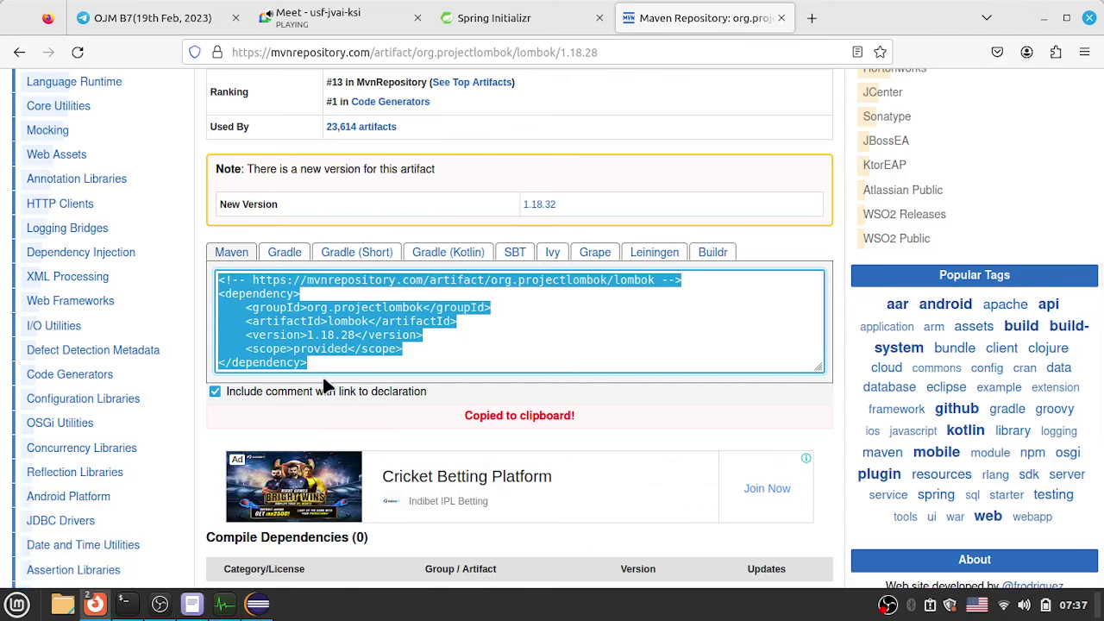
- Switch to Spring Initializr, preview the generated project and examine the Lombok dependency block in pom.xml, closing the preview when done
{"action": "left_click", "coordinate": [490, 17]}
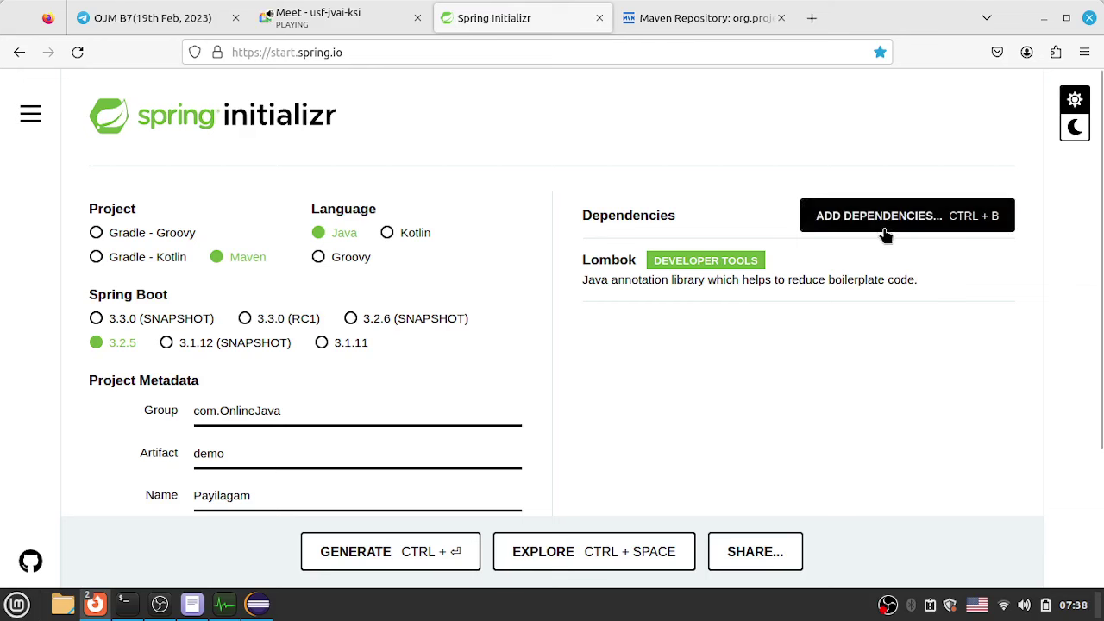
{"action": "left_click", "coordinate": [573, 565]}
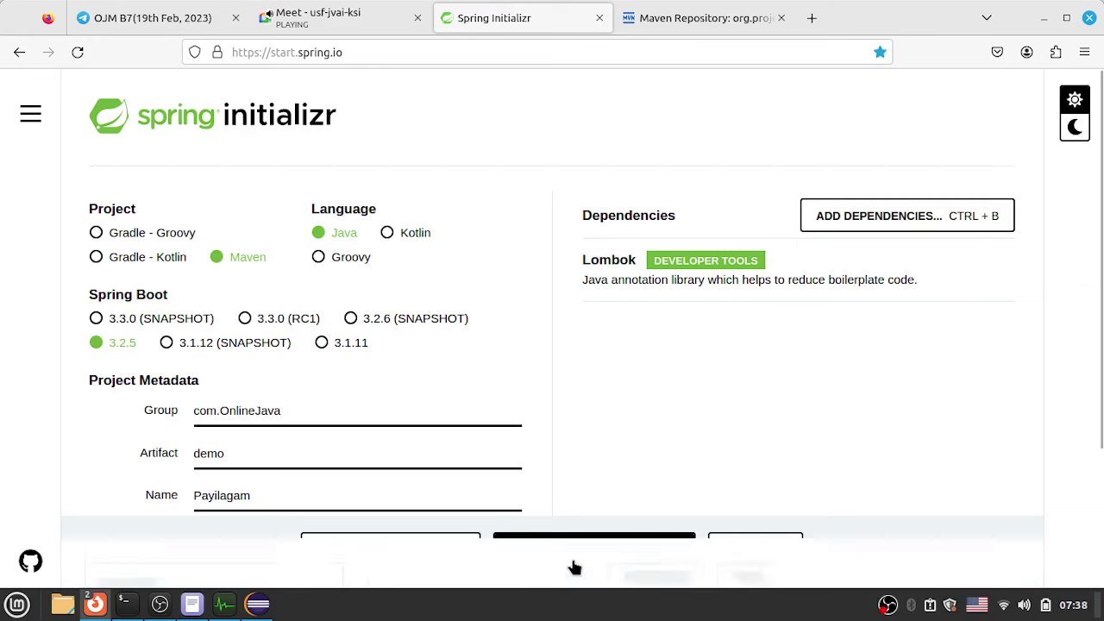
{"action": "scroll", "coordinate": [602, 386], "scroll_direction": "down", "scroll_amount": 10}
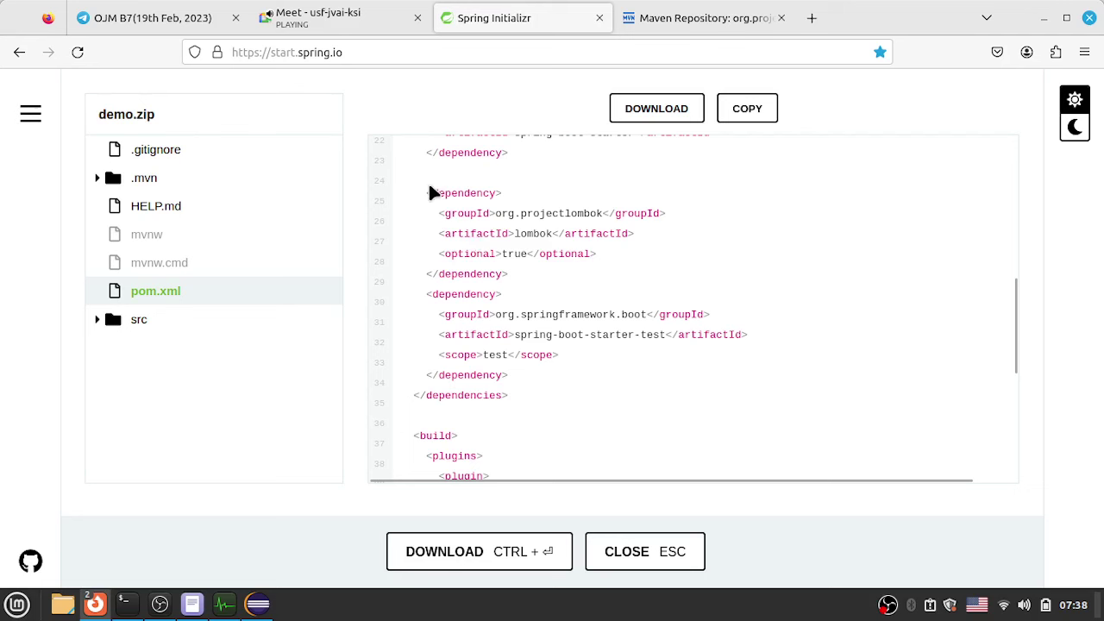
{"action": "left_click_drag", "start_coordinate": [427, 194], "coordinate": [513, 269]}
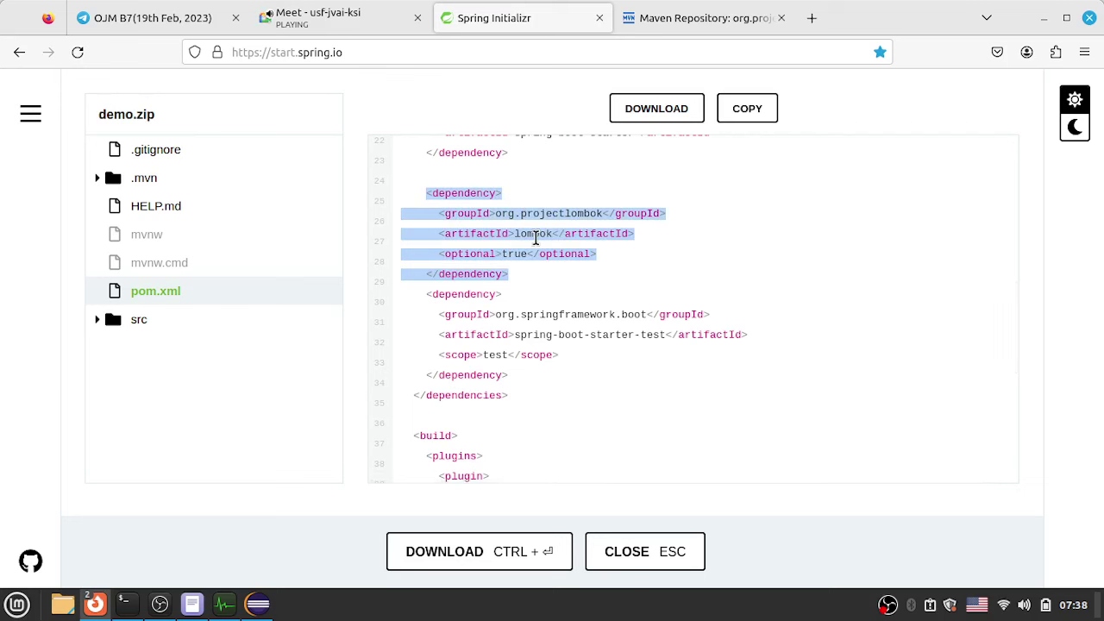
{"action": "scroll", "coordinate": [535, 239], "scroll_direction": "up", "scroll_amount": 4}
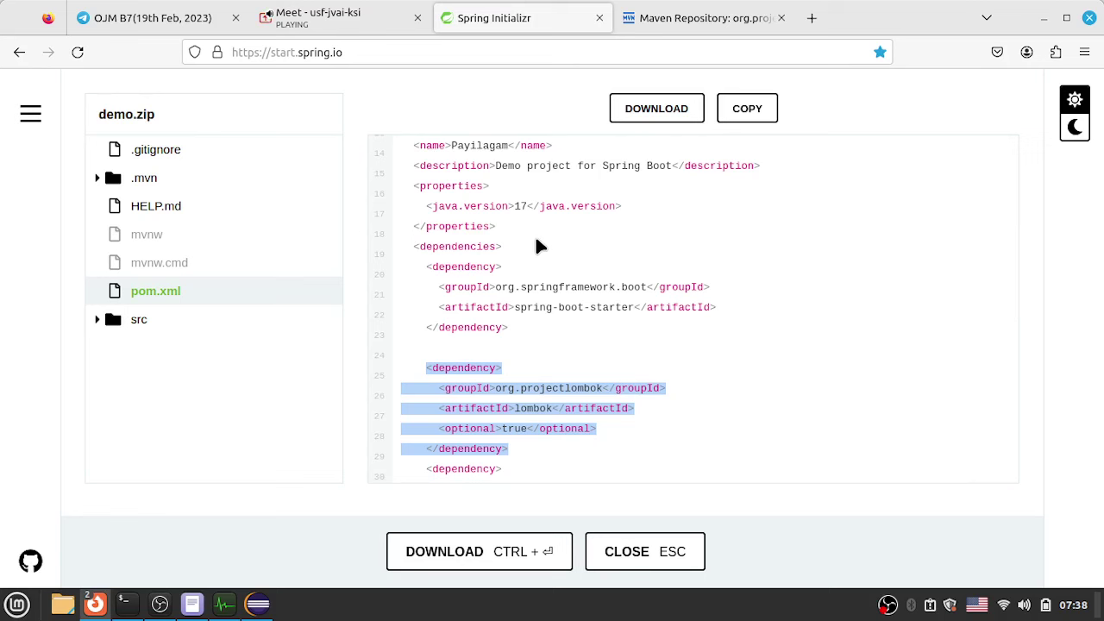
{"action": "scroll", "coordinate": [535, 242], "scroll_direction": "down", "scroll_amount": 4}
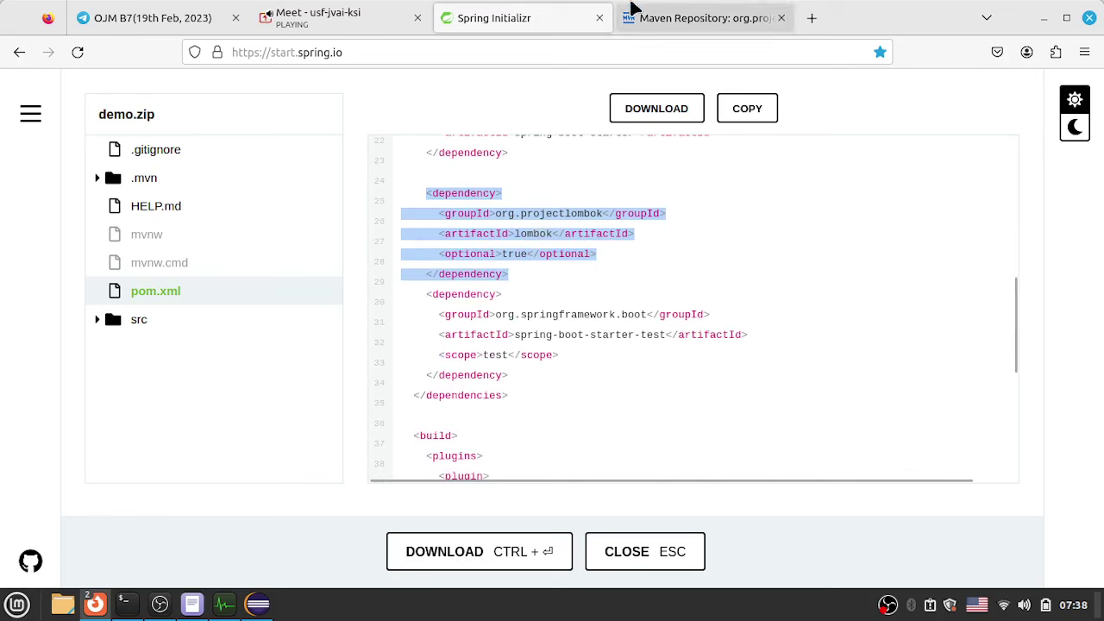
{"action": "left_click", "coordinate": [647, 559]}
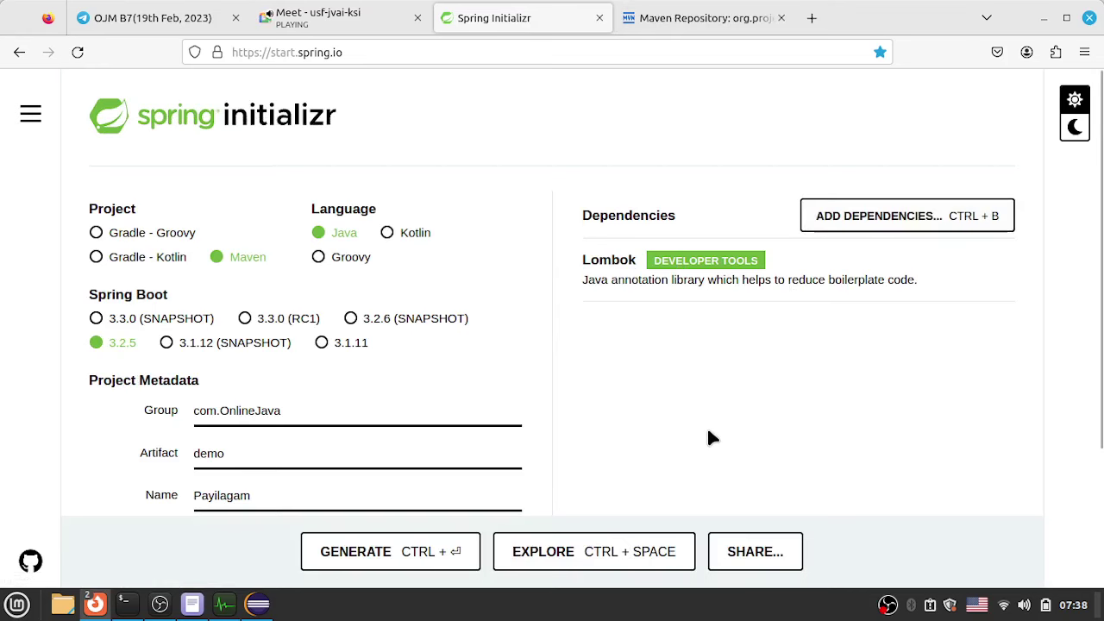
- Browse Spring Initializr's list of available dependencies from Developer Tools to Messaging and close it without adding any
{"action": "scroll", "coordinate": [708, 431], "scroll_direction": "down", "scroll_amount": 2}
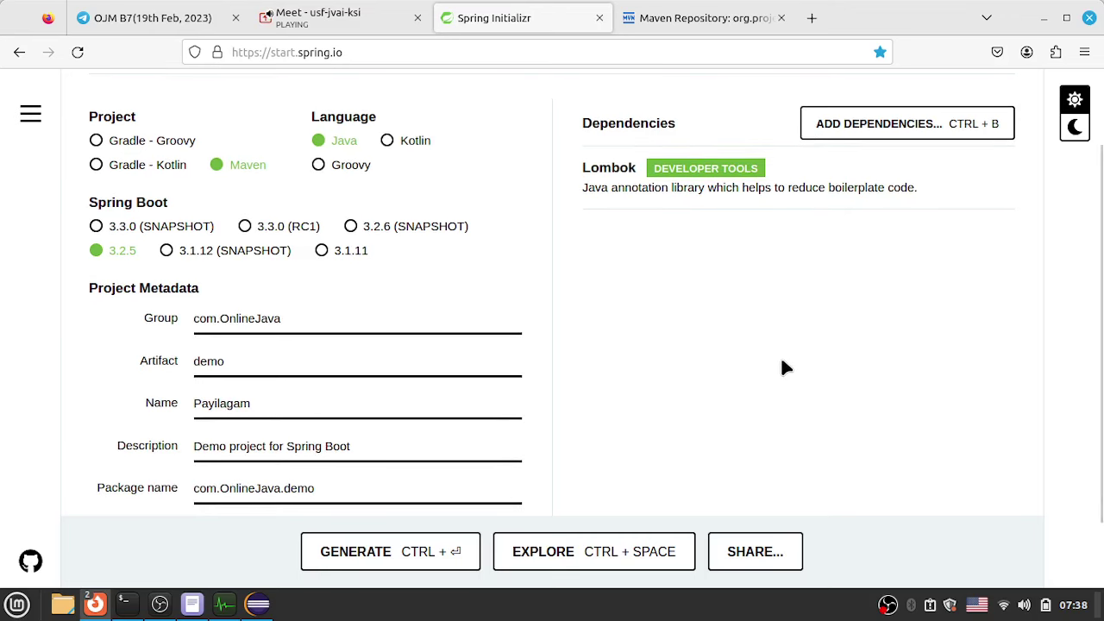
{"action": "scroll", "coordinate": [782, 367], "scroll_direction": "up", "scroll_amount": 2}
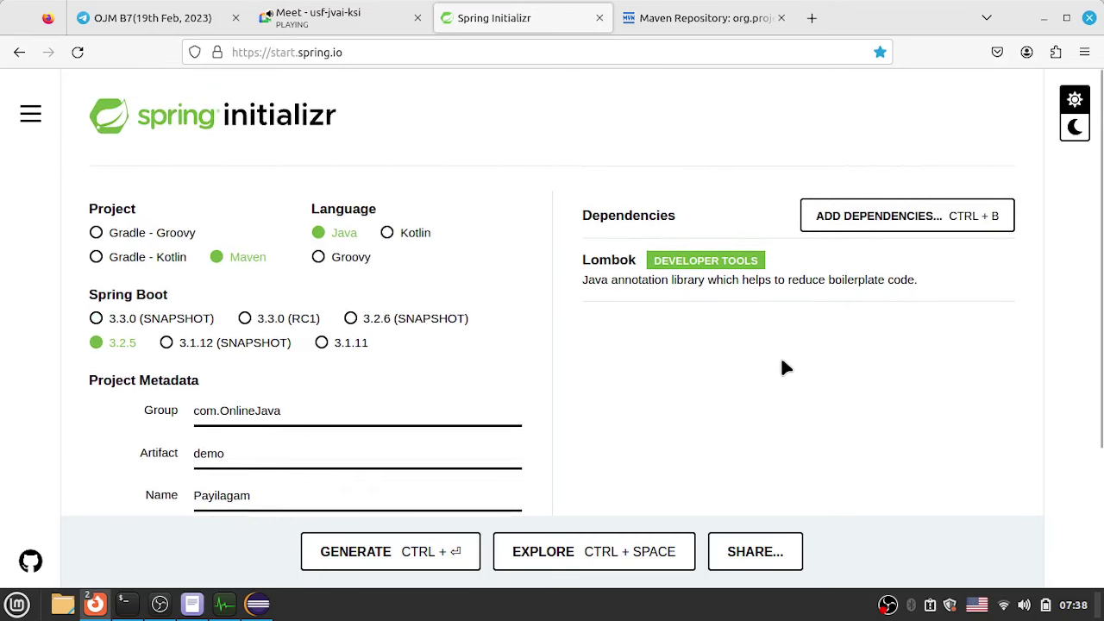
{"action": "left_click", "coordinate": [872, 217]}
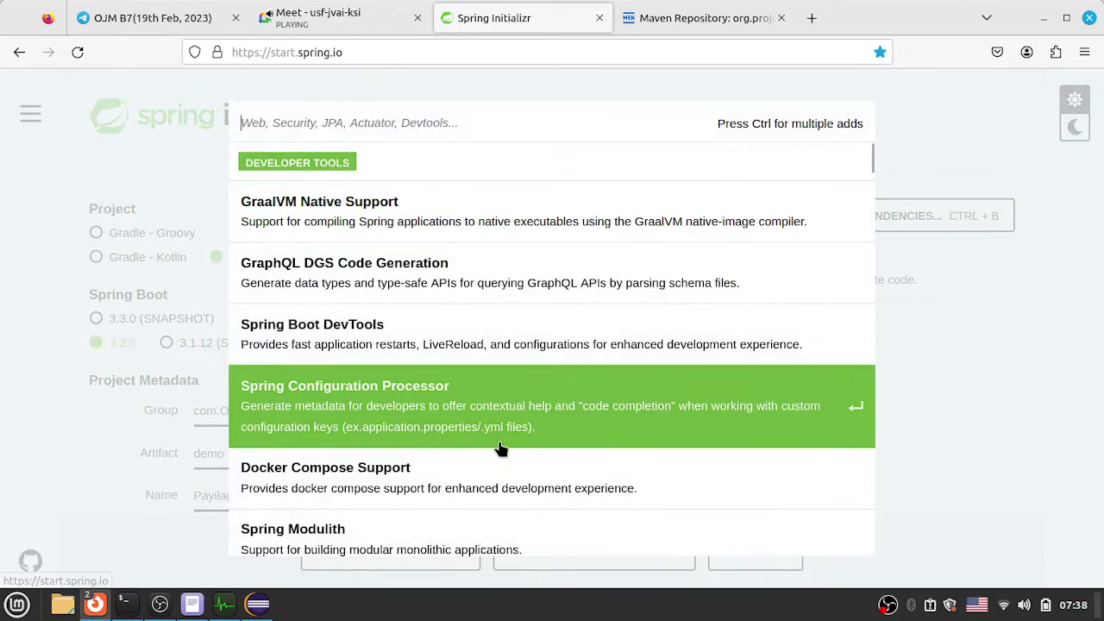
{"action": "scroll", "coordinate": [502, 443], "scroll_direction": "down", "scroll_amount": 10}
{"action": "scroll", "coordinate": [501, 444], "scroll_direction": "down", "scroll_amount": 10}
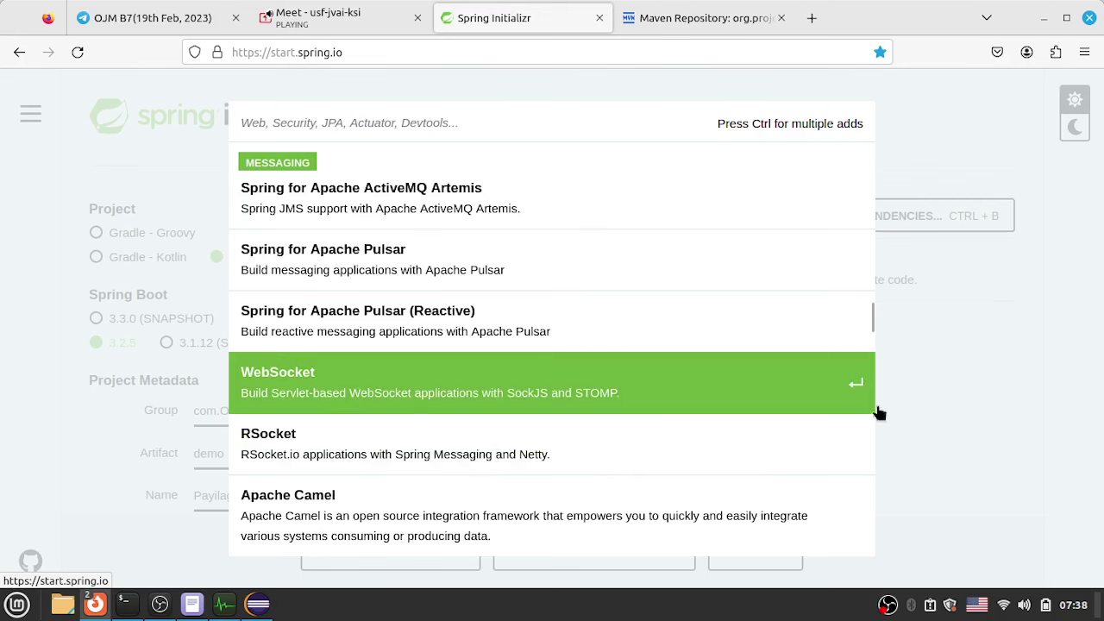
{"action": "left_click", "coordinate": [955, 415]}
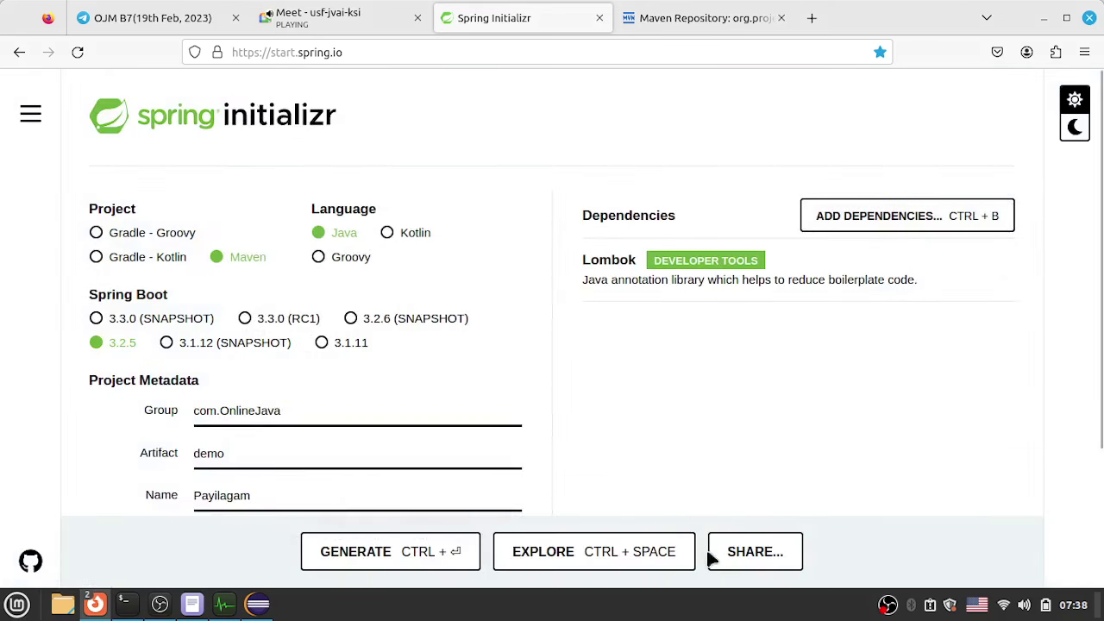
- Reopen the generated project's pom.xml preview and highlight the full org.projectlombok dependency block
{"action": "left_click", "coordinate": [547, 555]}
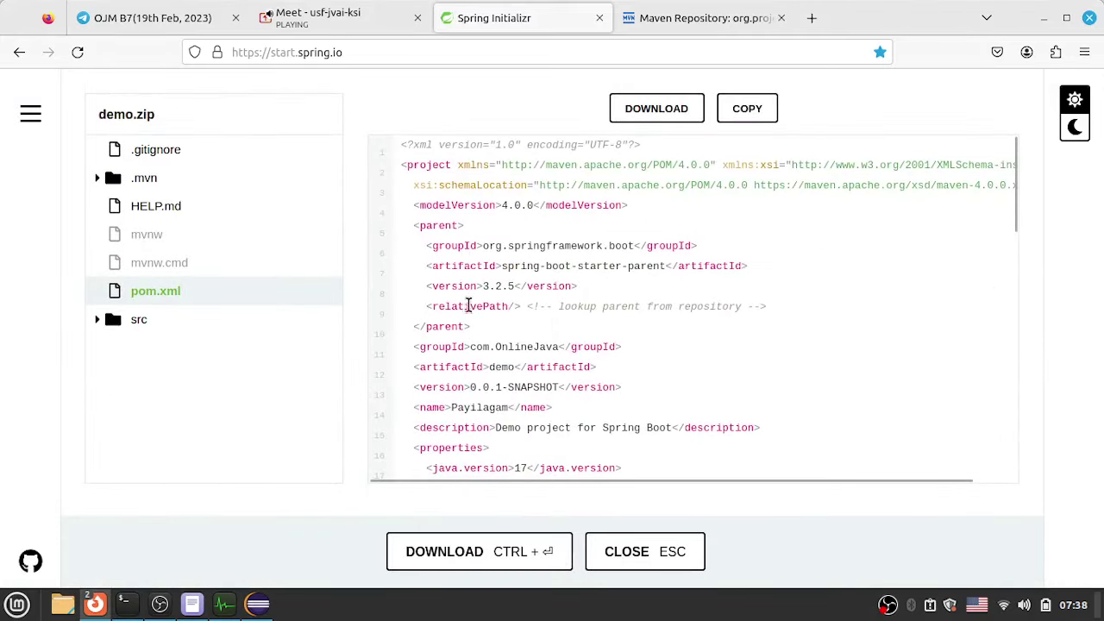
{"action": "scroll", "coordinate": [460, 257], "scroll_direction": "down", "scroll_amount": 10}
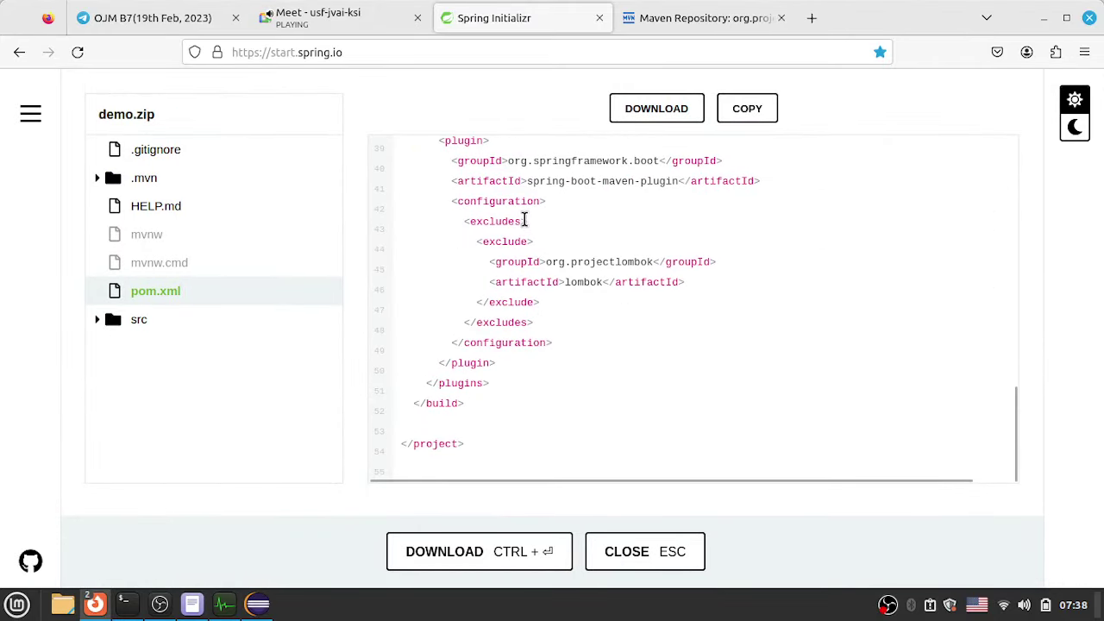
{"action": "scroll", "coordinate": [525, 217], "scroll_direction": "up", "scroll_amount": 5}
{"action": "scroll", "coordinate": [526, 222], "scroll_direction": "up", "scroll_amount": 1}
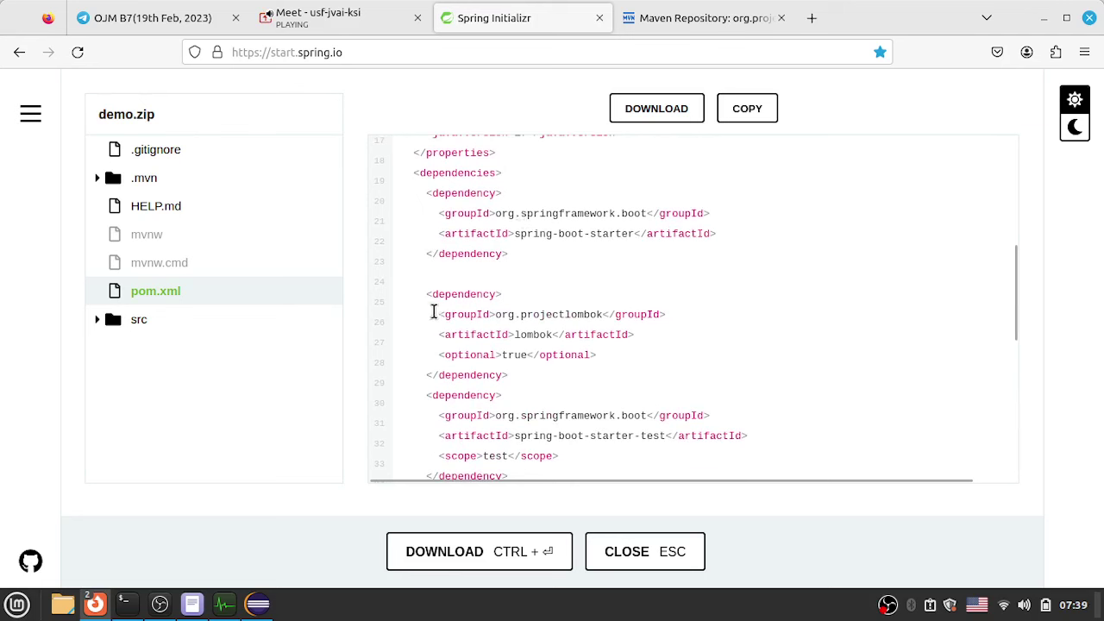
{"action": "left_click_drag", "start_coordinate": [414, 294], "coordinate": [521, 388]}
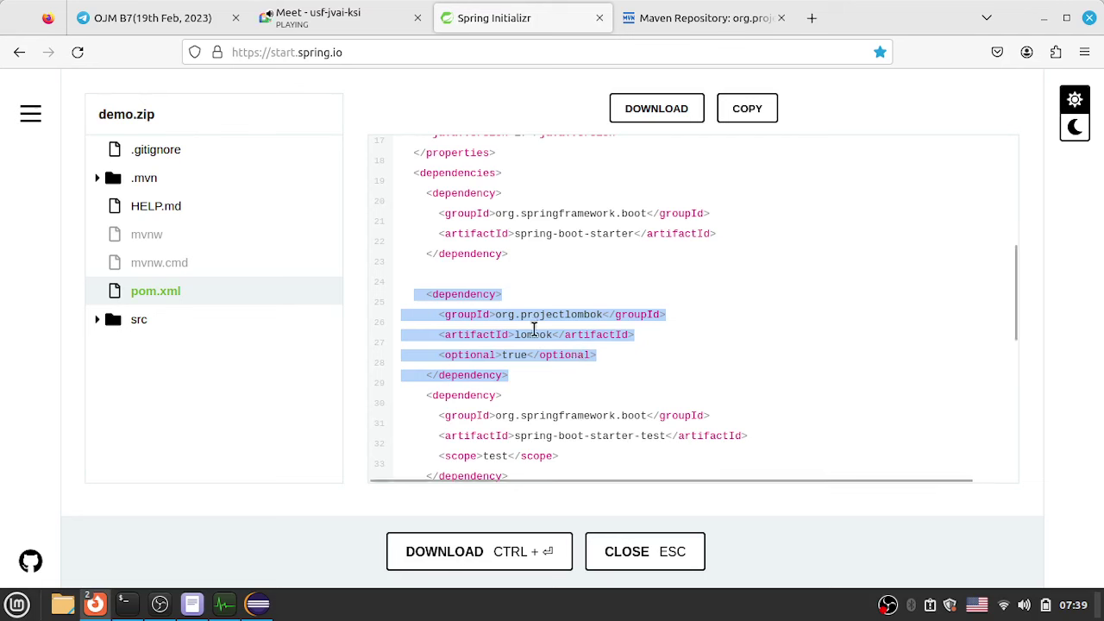
- Examine the spring-boot-starter-test and spring-boot-starter entries around the Lombok dependency in pom.xml
{"action": "left_click_drag", "start_coordinate": [530, 335], "coordinate": [606, 436]}
{"action": "double_click", "coordinate": [606, 436]}
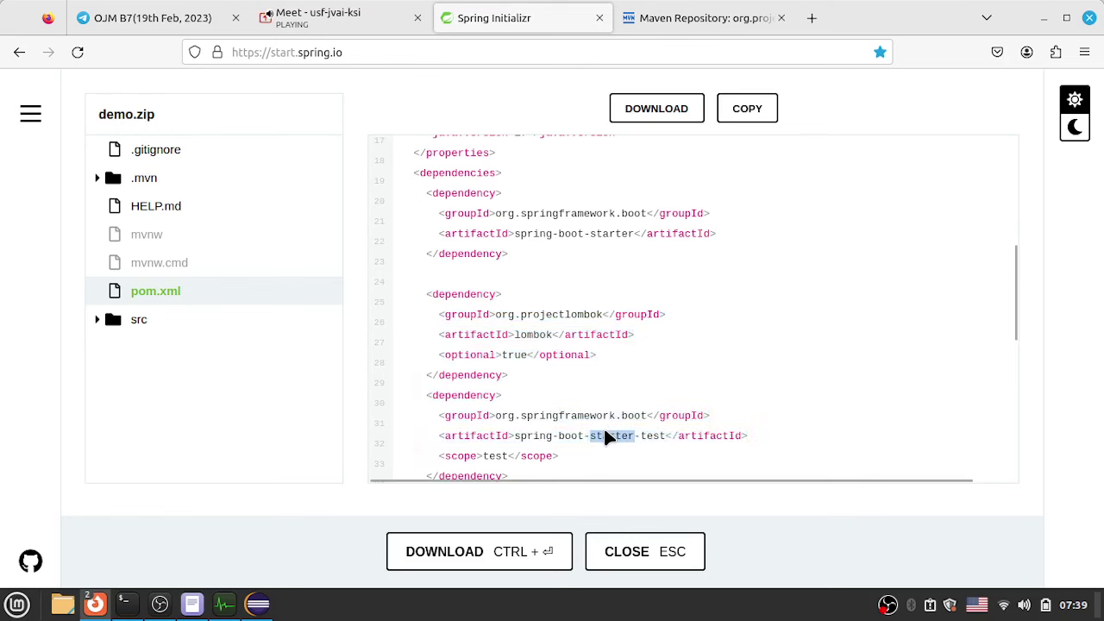
{"action": "scroll", "coordinate": [605, 438], "scroll_direction": "down", "scroll_amount": 4}
{"action": "scroll", "coordinate": [606, 438], "scroll_direction": "up", "scroll_amount": 8}
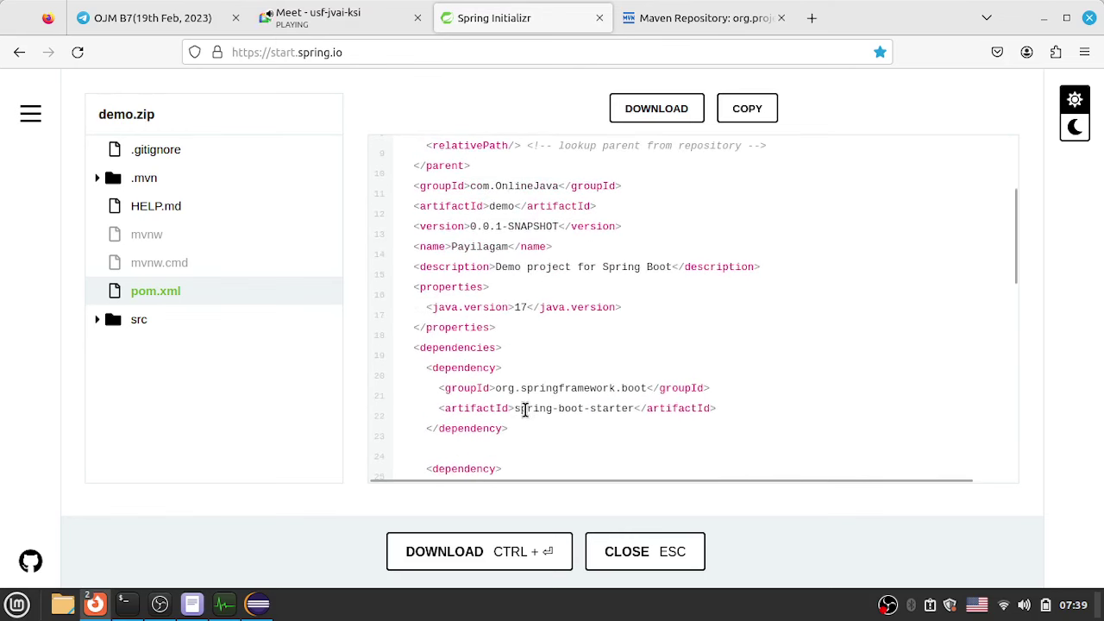
{"action": "scroll", "coordinate": [527, 411], "scroll_direction": "down", "scroll_amount": 6}
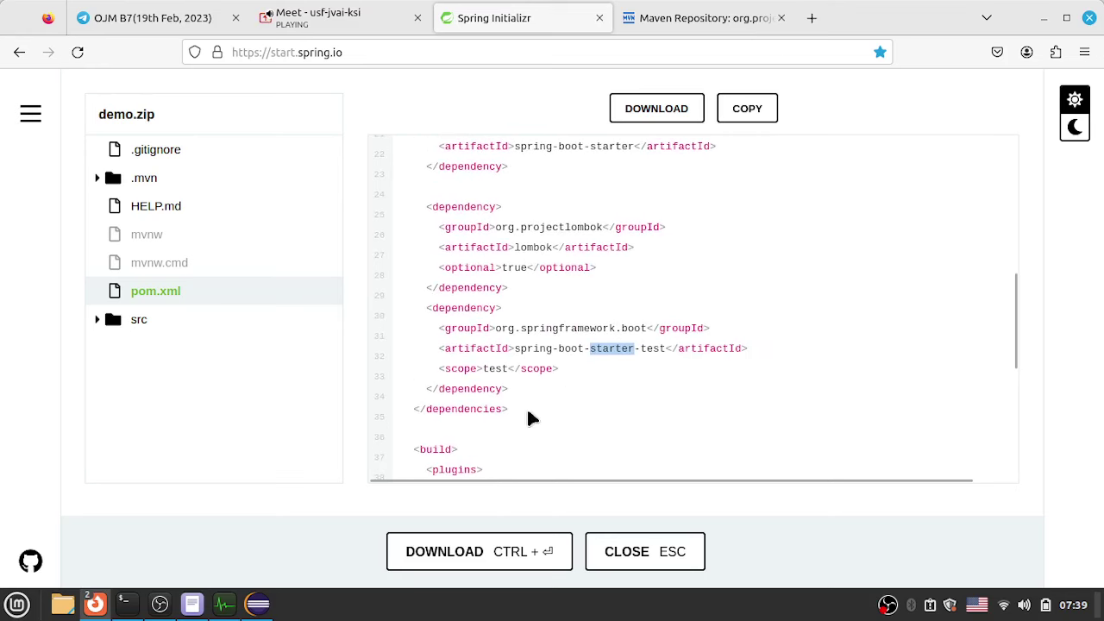
{"action": "scroll", "coordinate": [619, 347], "scroll_direction": "up", "scroll_amount": 4}
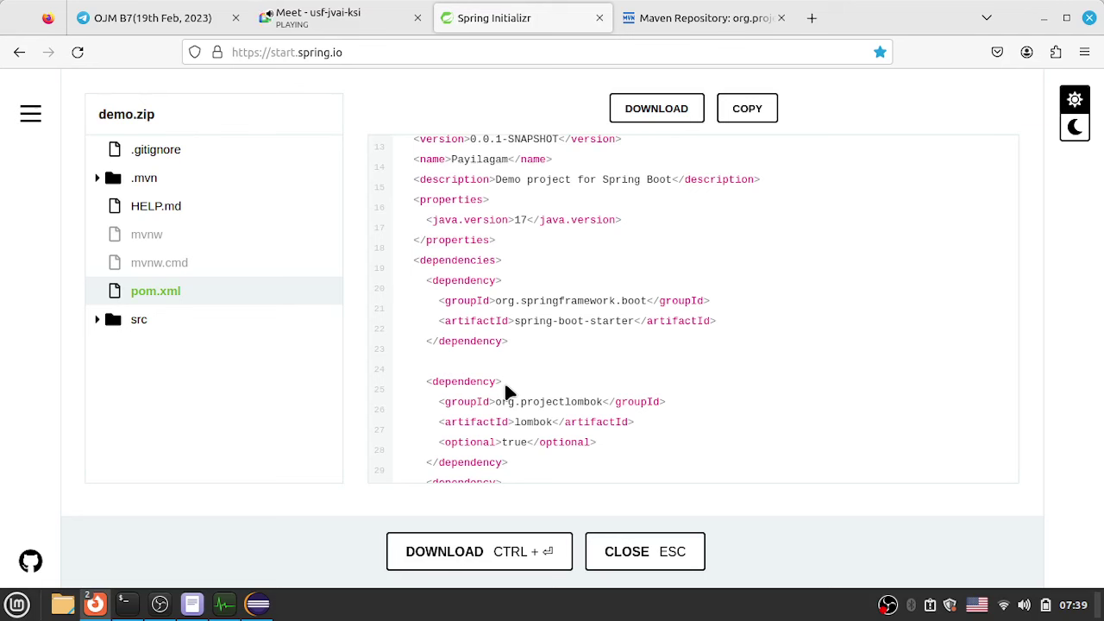
- Switch to Eclipse, expand the StudentSpringBoot project's Maven Dependencies and look through its jar files
{"action": "left_click", "coordinate": [257, 606]}
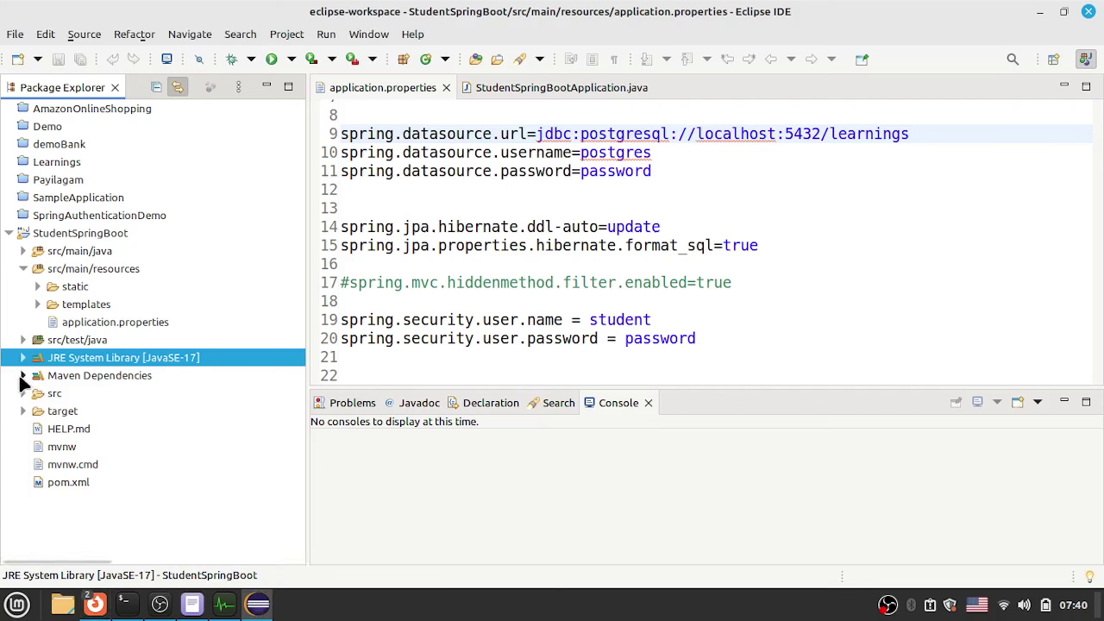
{"action": "left_click", "coordinate": [21, 378]}
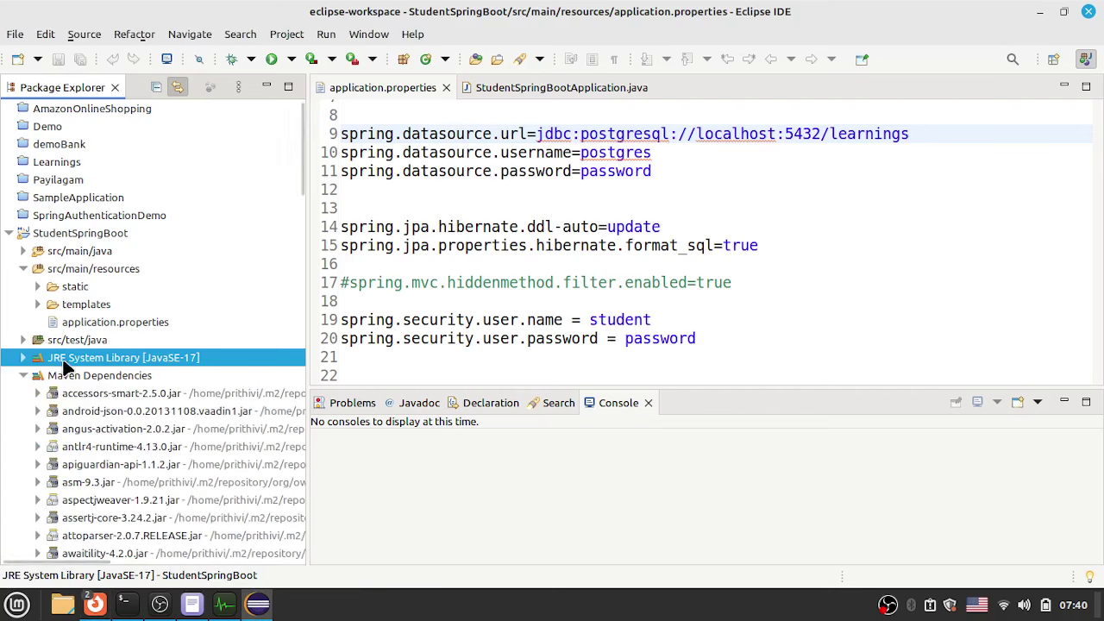
{"action": "scroll", "coordinate": [84, 382], "scroll_direction": "down", "scroll_amount": 15}
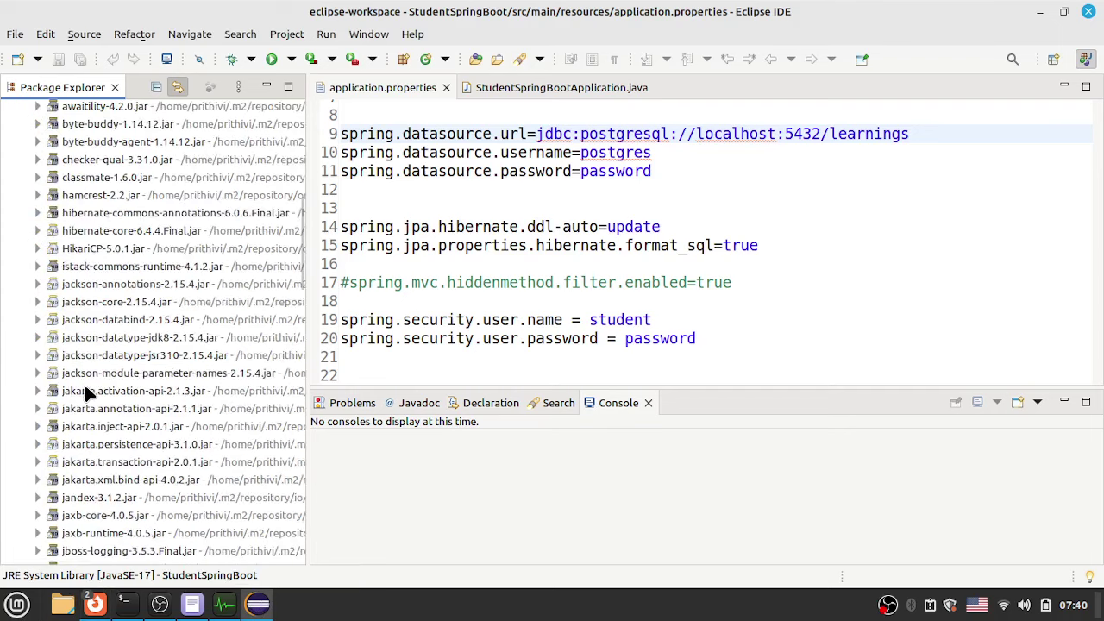
- Look through the remaining Maven Dependencies jars of StudentSpringBoot, going over the spring-boot-starter, spring-security and other library entries down to xmlunit-core and back
{"action": "scroll", "coordinate": [85, 391], "scroll_direction": "down", "scroll_amount": 5}
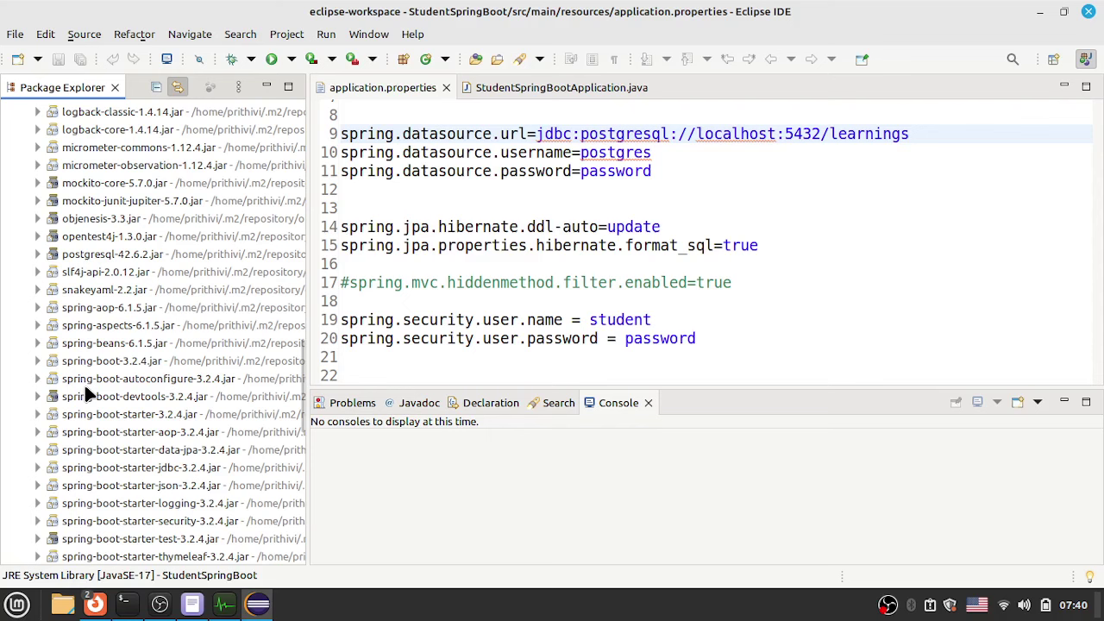
{"action": "left_click", "coordinate": [123, 432]}
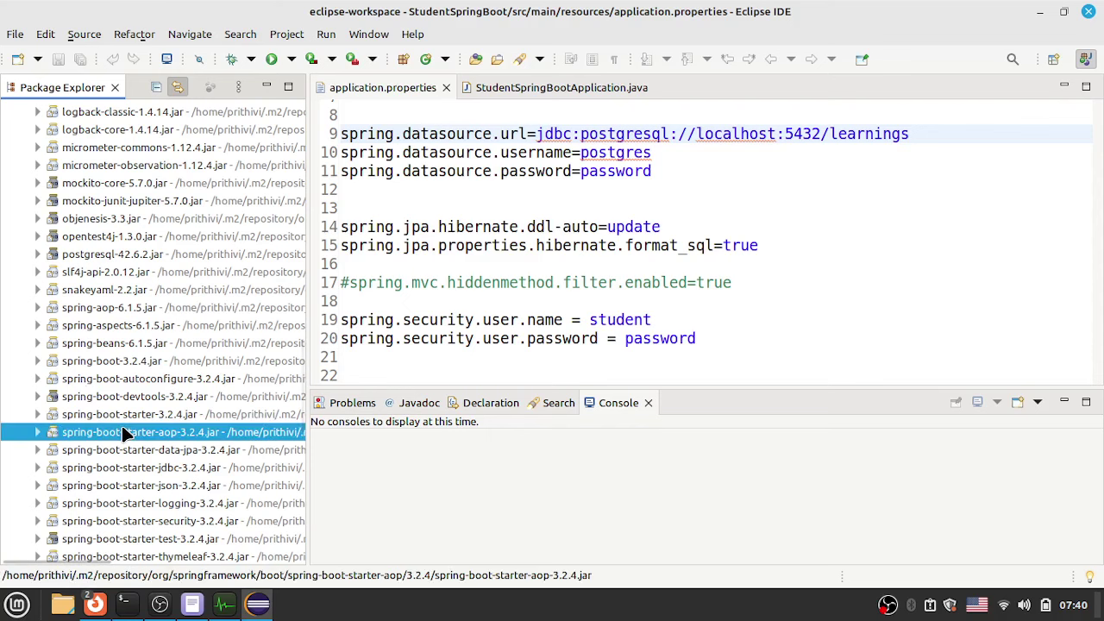
{"action": "key", "text": "Up"}
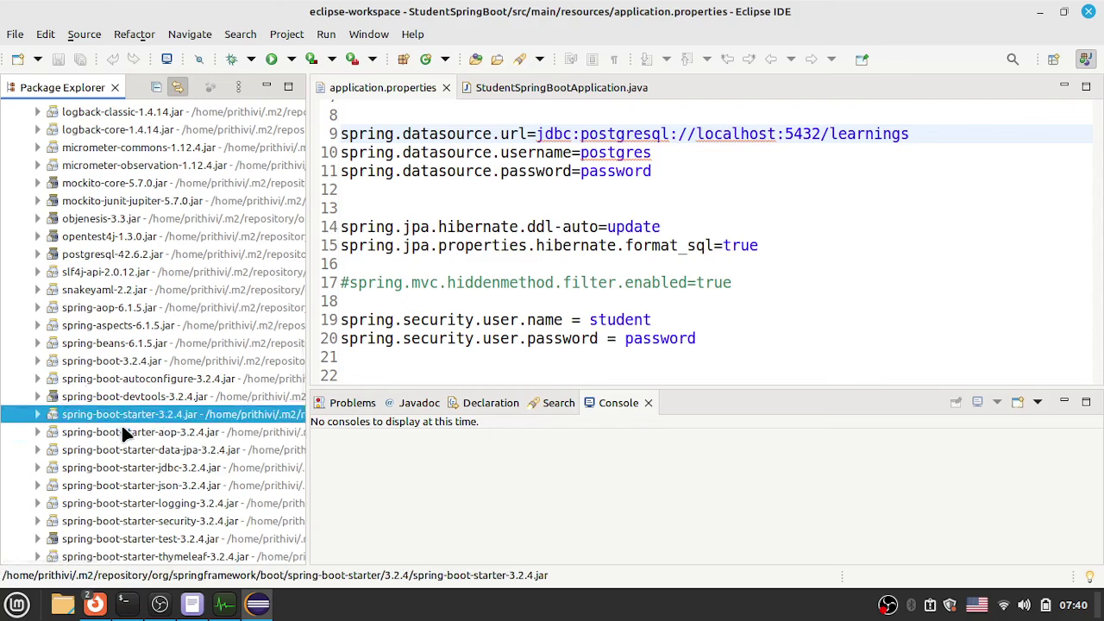
{"action": "key", "text": "Down"}
{"action": "key", "text": "Down"}
{"action": "key", "text": "Down"}
{"action": "key", "text": "Down"}
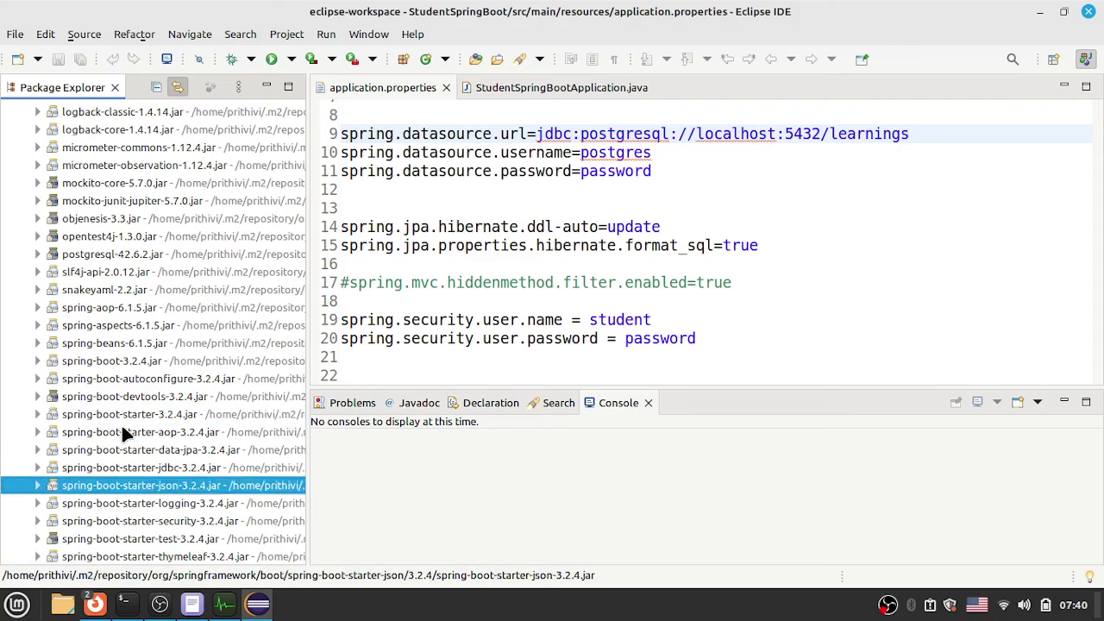
{"action": "key", "text": "Down"}
{"action": "key", "text": "Down"}
{"action": "key", "text": "Down"}
{"action": "key", "text": "Down"}
{"action": "key", "text": "Down"}
{"action": "key", "text": "Down"}
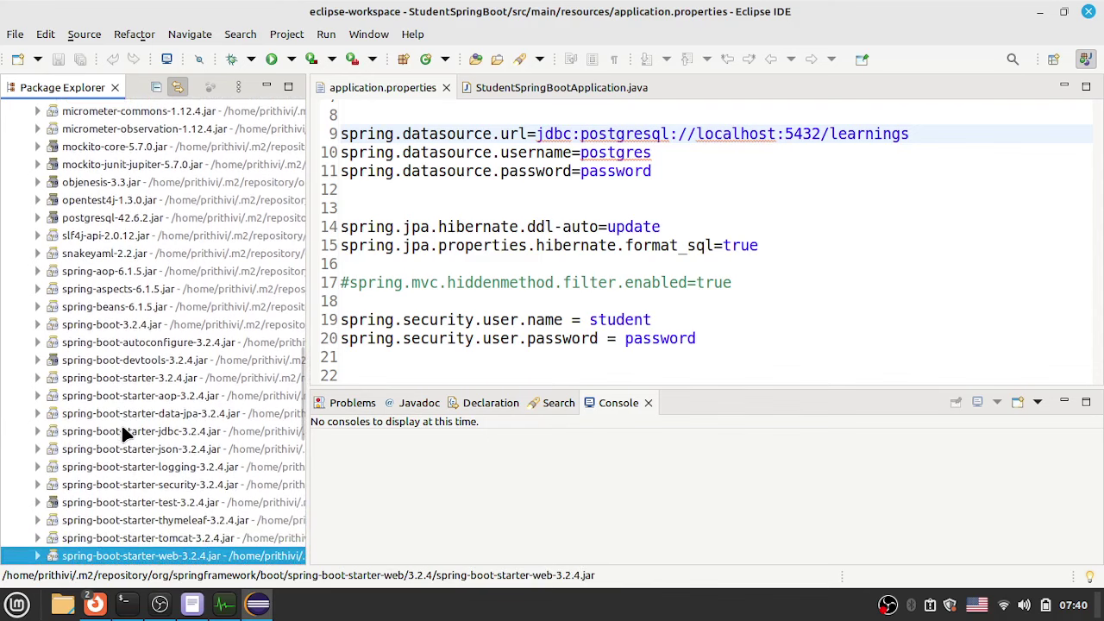
{"action": "key", "text": "Down"}
{"action": "key", "text": "Down"}
{"action": "key", "text": "Down"}
{"action": "key", "text": "Down"}
{"action": "key", "text": "Down"}
{"action": "key", "text": "Down"}
{"action": "key", "text": "Down"}
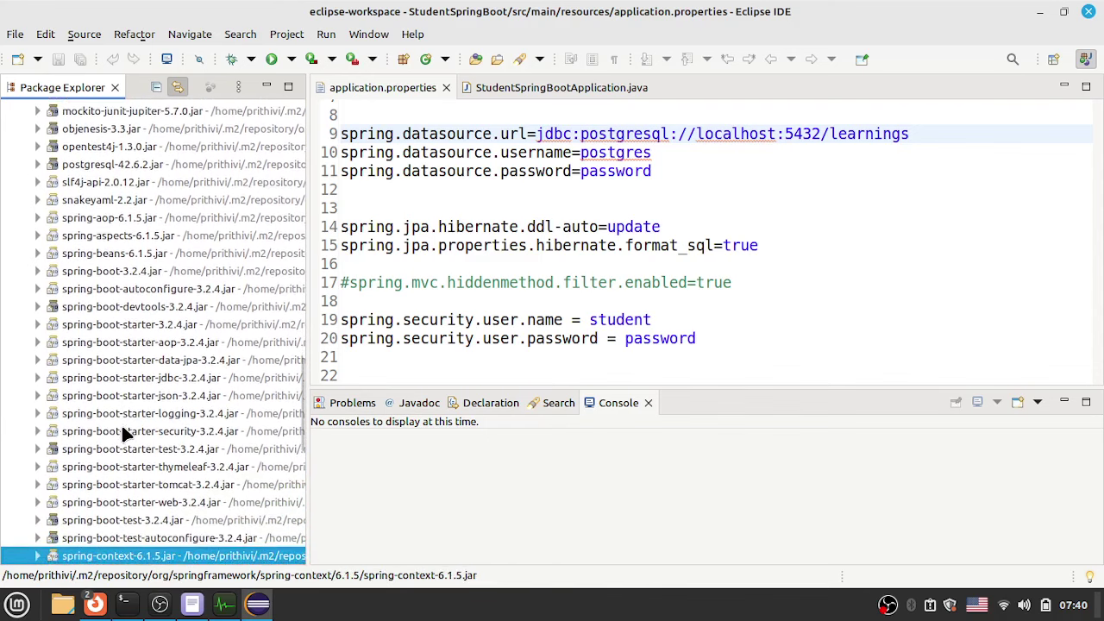
{"action": "key", "text": "Down"}
{"action": "key", "text": "Down"}
{"action": "key", "text": "Down"}
{"action": "key", "text": "Down"}
{"action": "key", "text": "Down"}
{"action": "key", "text": "Down"}
{"action": "key", "text": "Down"}
{"action": "key", "text": "Down"}
{"action": "key", "text": "Down"}
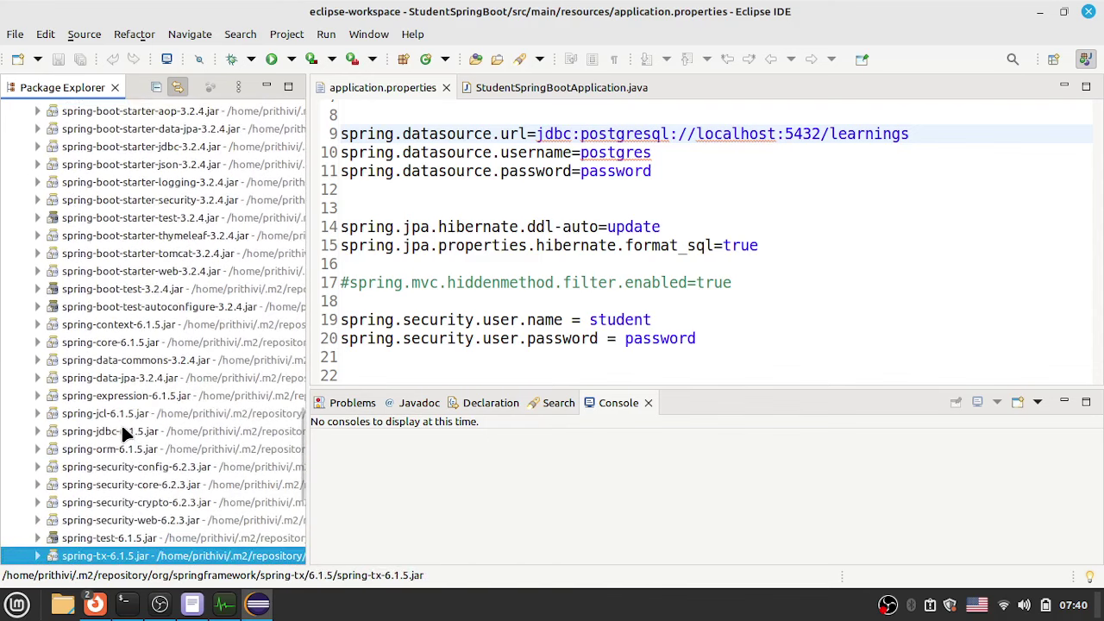
{"action": "key", "text": "Up"}
{"action": "key", "text": "Up"}
{"action": "key", "text": "Up"}
{"action": "key", "text": "Up"}
{"action": "key", "text": "Up"}
{"action": "key", "text": "Up"}
{"action": "key", "text": "Up"}
{"action": "key", "text": "Up"}
{"action": "key", "text": "Up"}
{"action": "key", "text": "Up"}
{"action": "key", "text": "Up"}
{"action": "key", "text": "Up"}
{"action": "key", "text": "Up"}
{"action": "key", "text": "Up"}
{"action": "key", "text": "Up"}
{"action": "key", "text": "Down"}
{"action": "key", "text": "Down"}
{"action": "key", "text": "Down"}
{"action": "key", "text": "Down"}
{"action": "key", "text": "Down"}
{"action": "key", "text": "Down"}
{"action": "key", "text": "Down"}
{"action": "key", "text": "Down"}
{"action": "key", "text": "Down"}
{"action": "key", "text": "Down"}
{"action": "key", "text": "Down"}
{"action": "key", "text": "Down"}
{"action": "key", "text": "Down"}
{"action": "key", "text": "Down"}
{"action": "key", "text": "Down"}
{"action": "key", "text": "Down"}
{"action": "key", "text": "Down"}
{"action": "key", "text": "Down"}
{"action": "key", "text": "Down"}
{"action": "key", "text": "Down"}
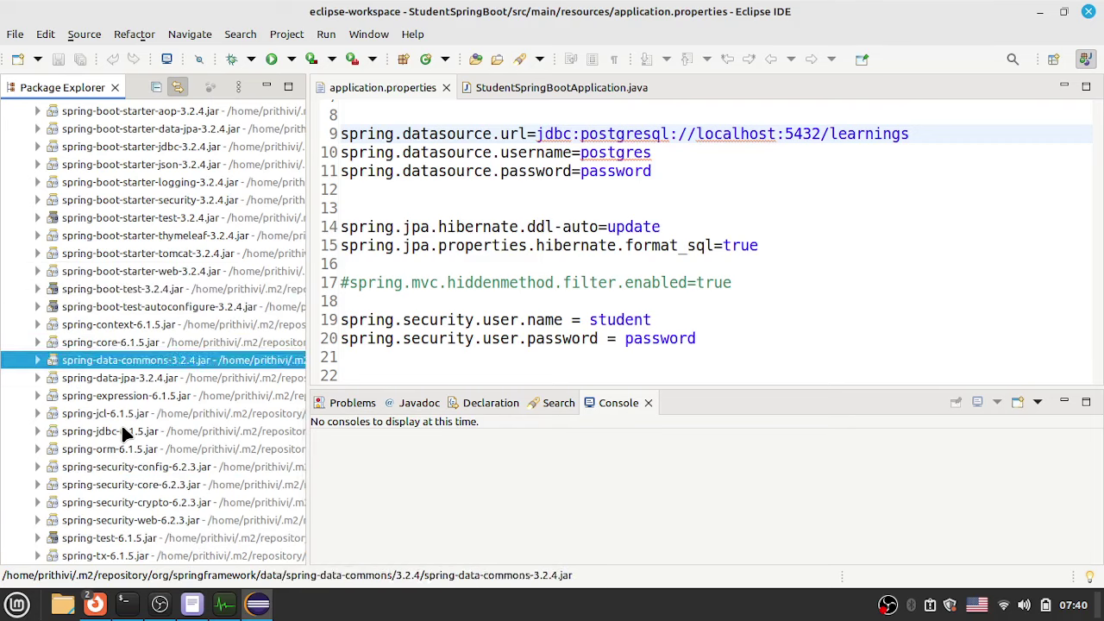
{"action": "key", "text": "Down"}
{"action": "key", "text": "Down"}
{"action": "key", "text": "Down"}
{"action": "key", "text": "Down"}
{"action": "key", "text": "Down"}
{"action": "key", "text": "Down"}
{"action": "key", "text": "Down"}
{"action": "key", "text": "Down"}
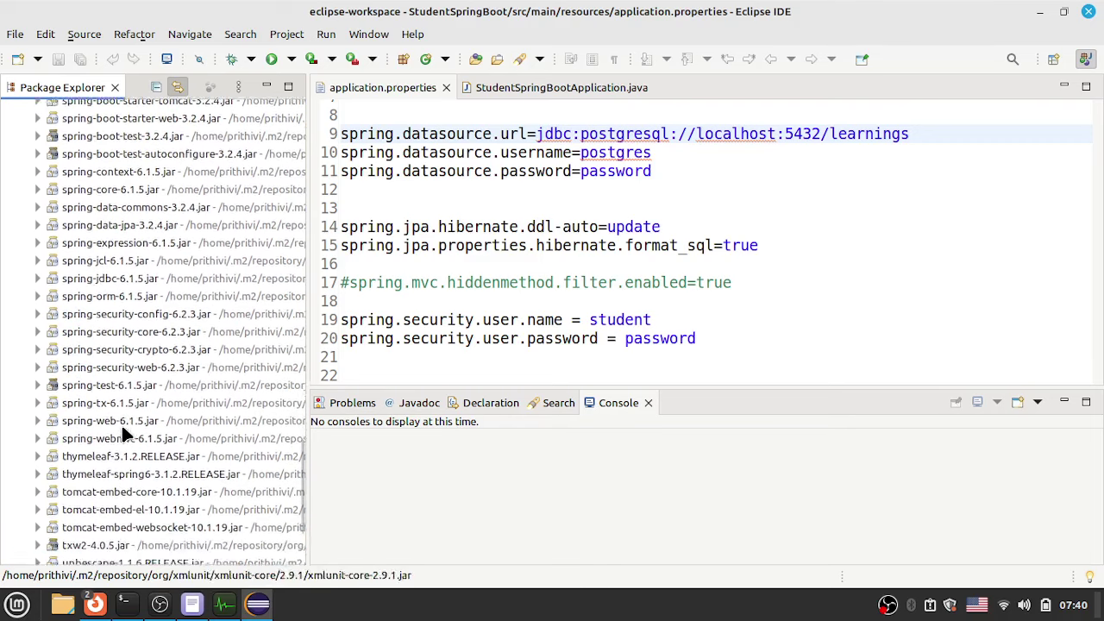
{"action": "key", "text": "Up"}
{"action": "key", "text": "Up"}
{"action": "key", "text": "Up"}
{"action": "key", "text": "Up"}
{"action": "key", "text": "Up"}
{"action": "key", "text": "Up"}
{"action": "key", "text": "Up"}
{"action": "key", "text": "Up"}
{"action": "key", "text": "Up"}
{"action": "key", "text": "Up"}
{"action": "key", "text": "Up"}
{"action": "key", "text": "Up"}
{"action": "key", "text": "Up"}
{"action": "key", "text": "Up"}
{"action": "key", "text": "Up"}
{"action": "key", "text": "Up"}
{"action": "key", "text": "Up"}
{"action": "key", "text": "Up"}
{"action": "key", "text": "Up"}
{"action": "key", "text": "Up"}
{"action": "key", "text": "Up"}
{"action": "key", "text": "Up"}
{"action": "key", "text": "Up"}
{"action": "key", "text": "Up"}
{"action": "key", "text": "Up"}
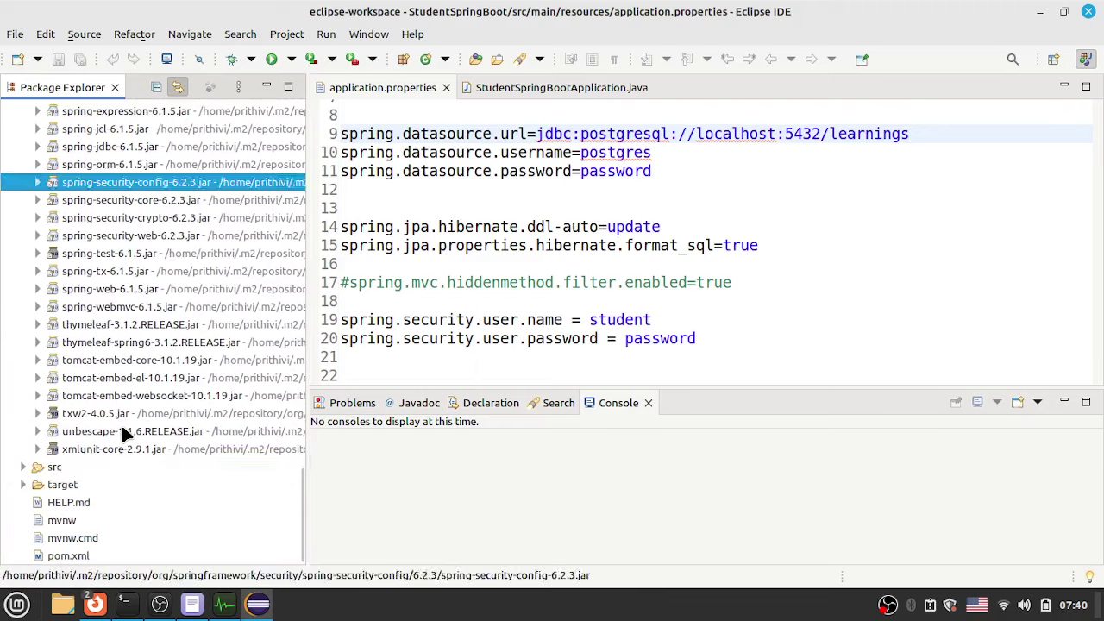
{"action": "key", "text": "Up"}
{"action": "key", "text": "Up"}
{"action": "key", "text": "Up"}
{"action": "key", "text": "Up"}
{"action": "key", "text": "Up"}
{"action": "key", "text": "Up"}
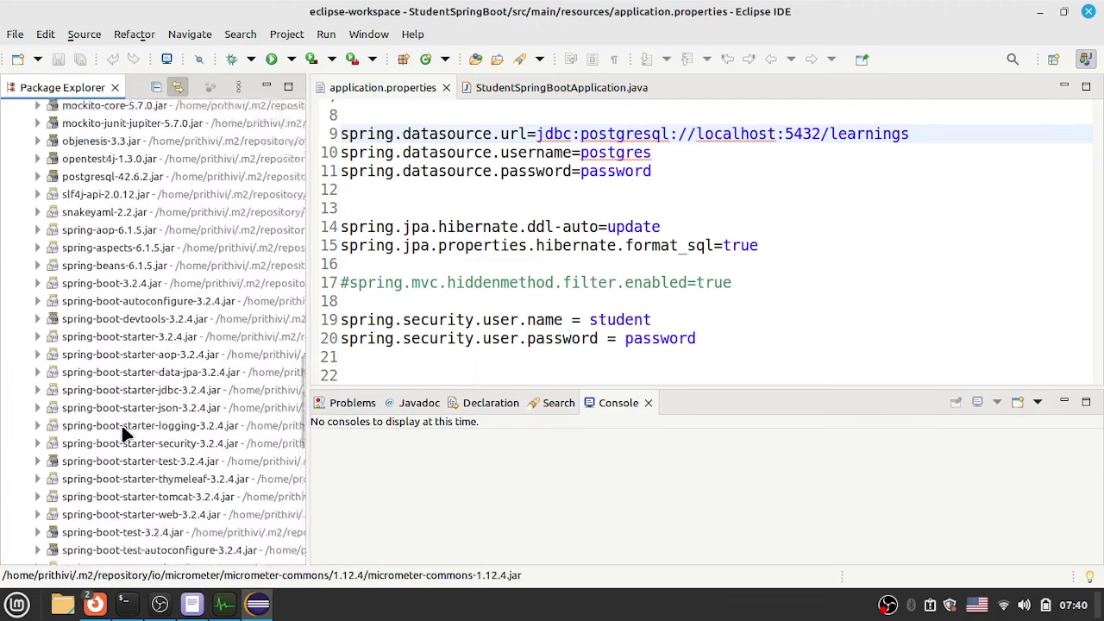
- Switch to Firefox, check the Meet call briefly, return to the Lombok 1.18.28 page on MVN Repository and dismiss the presenting notification
{"action": "key", "text": "alt+Tab"}
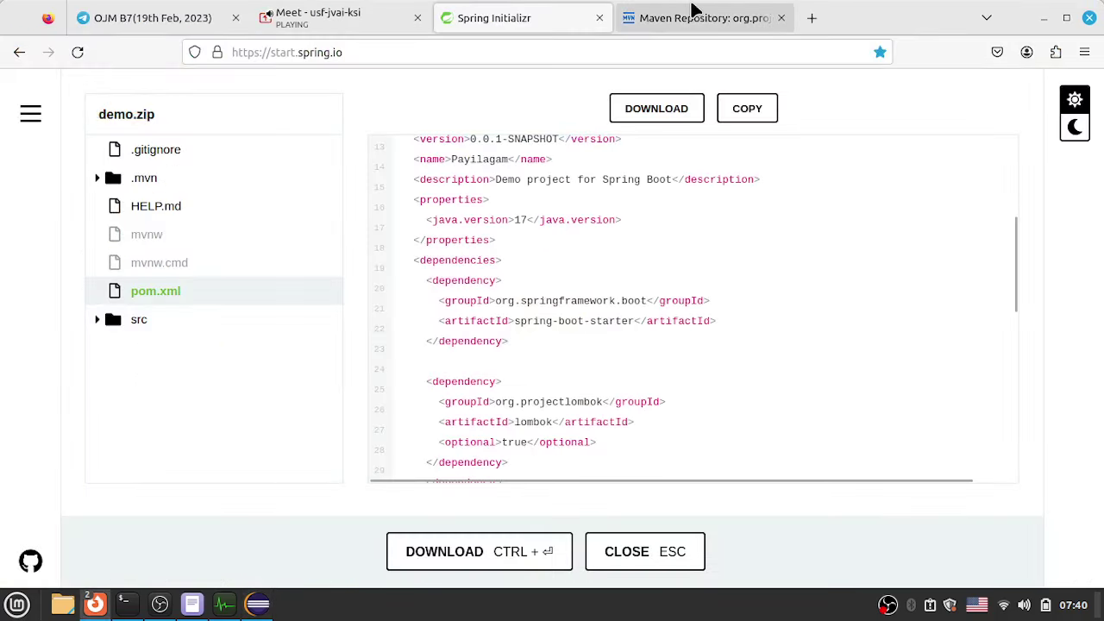
{"action": "left_click", "coordinate": [287, 22]}
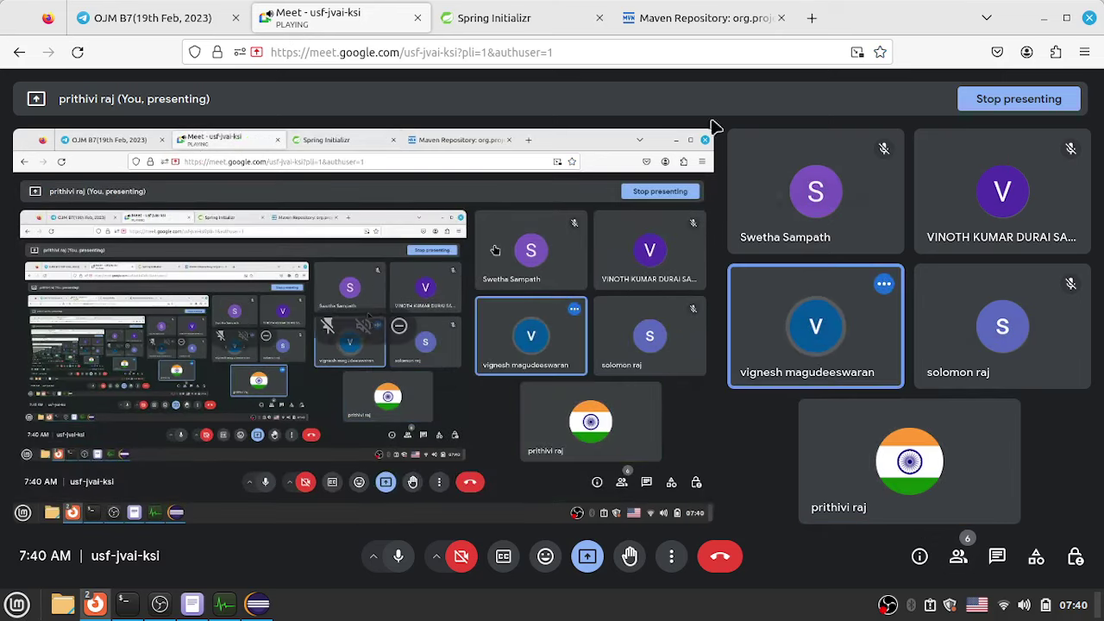
{"action": "left_click", "coordinate": [528, 22]}
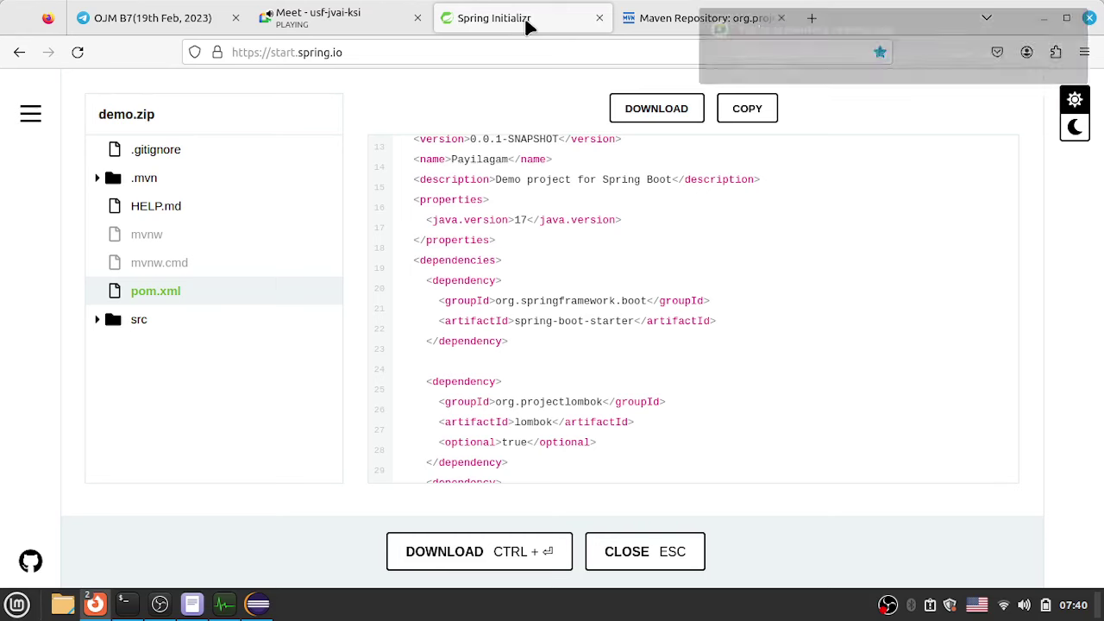
{"action": "left_click", "coordinate": [660, 19]}
{"action": "left_click", "coordinate": [561, 326]}
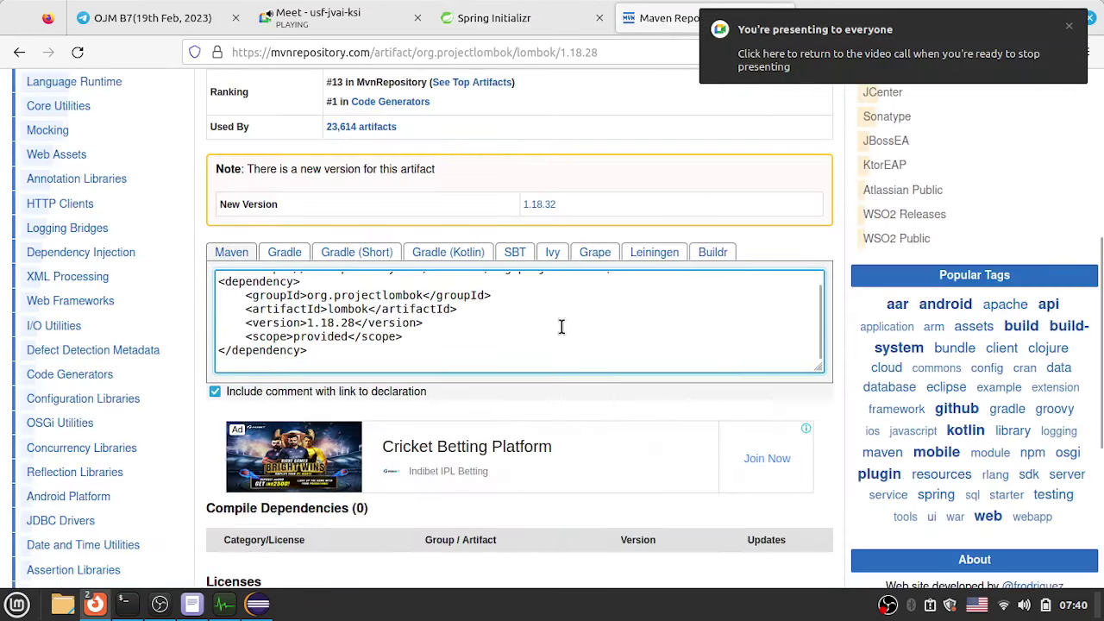
{"action": "left_click", "coordinate": [1069, 27]}
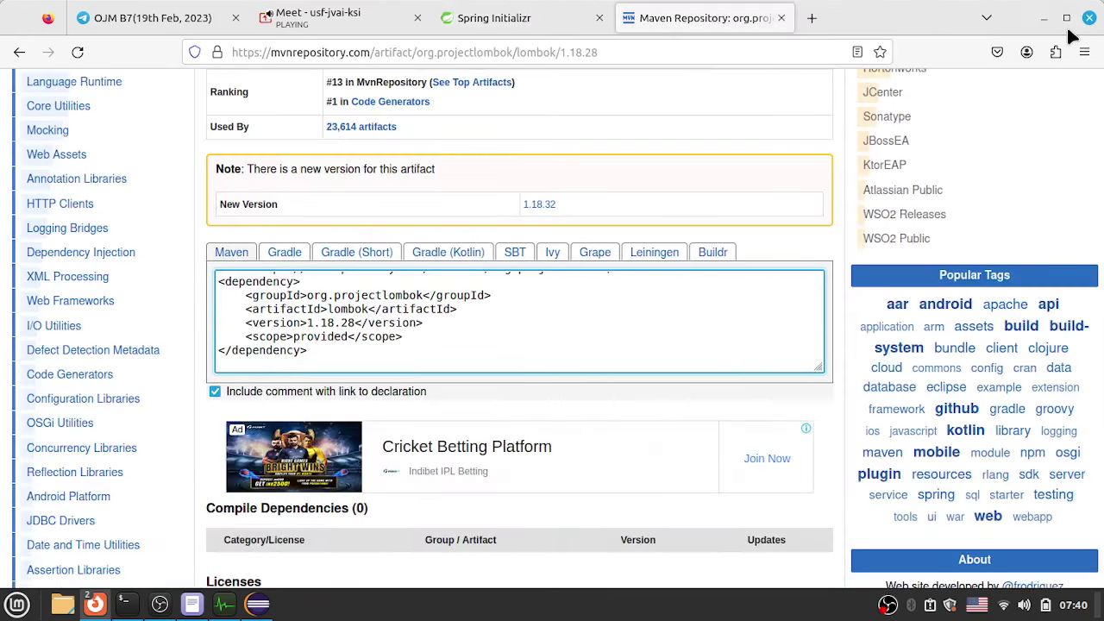
- Switch between Eclipse's Maven Dependencies list and the Lombok 1.18.28 page, and examine the page's complete Maven dependency snippet
{"action": "key", "text": "alt+Tab"}
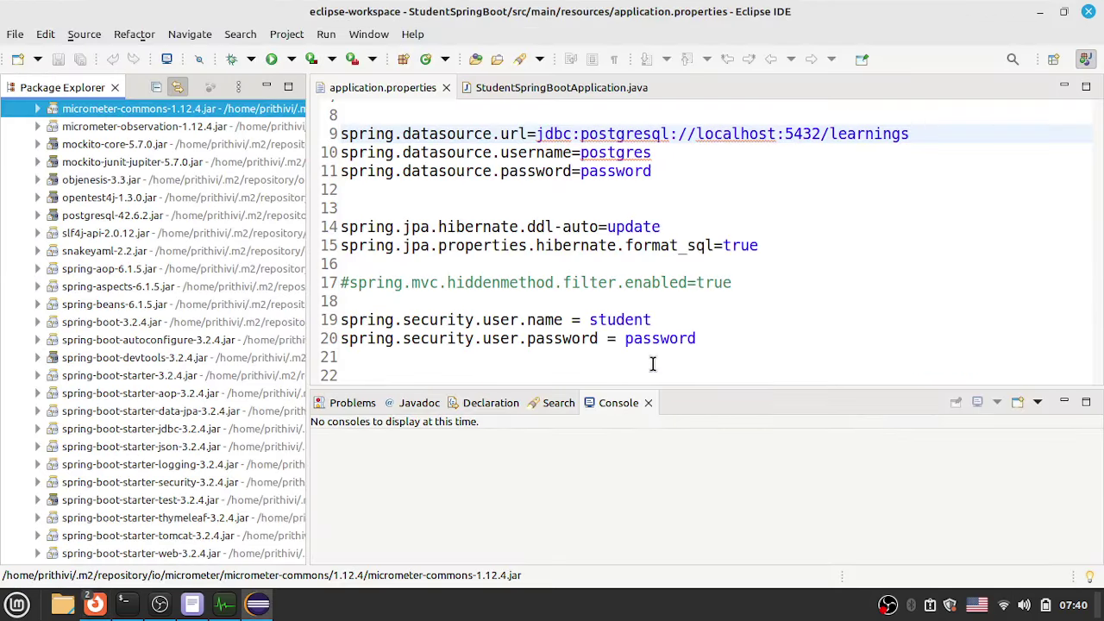
{"action": "key", "text": "alt+Tab"}
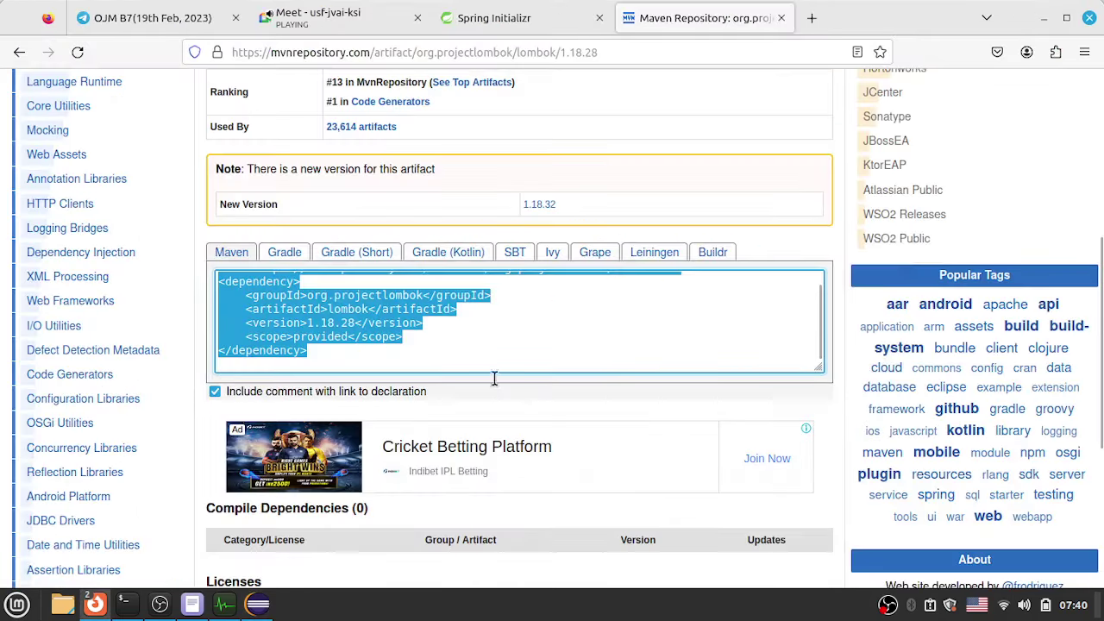
{"action": "left_click", "coordinate": [257, 605]}
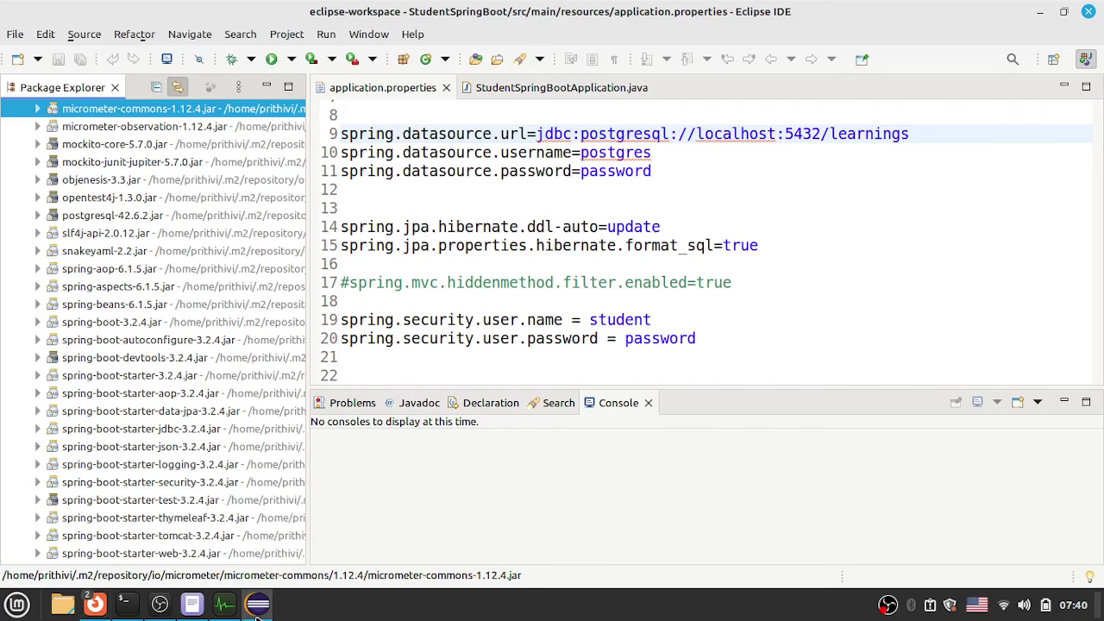
{"action": "mouse_move", "coordinate": [94, 604]}
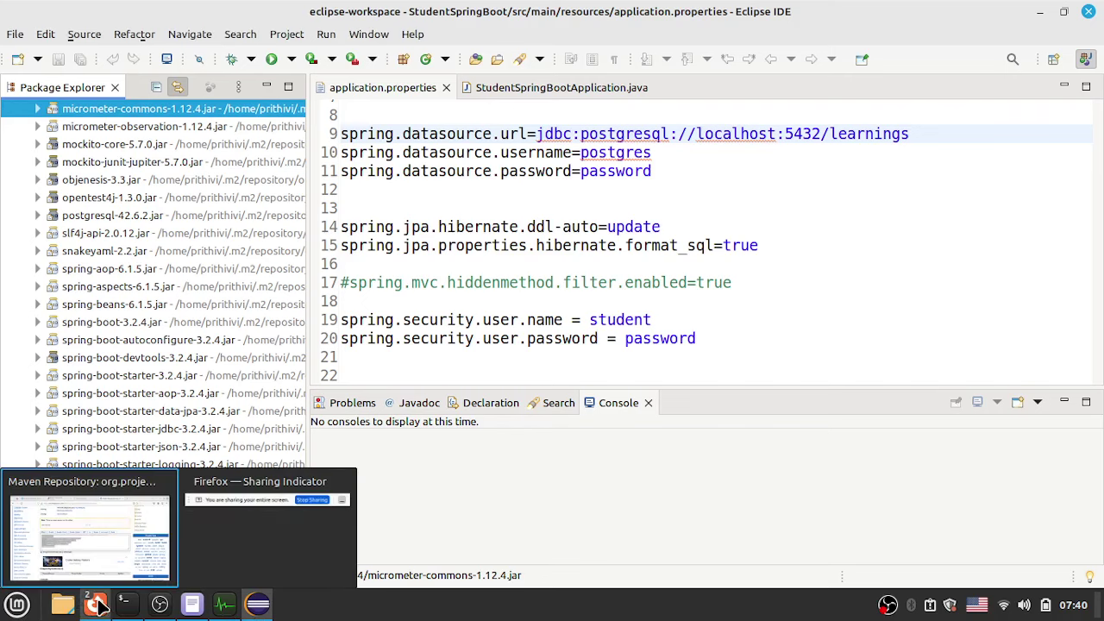
{"action": "mouse_move", "coordinate": [126, 522]}
{"action": "left_click", "coordinate": [102, 538]}
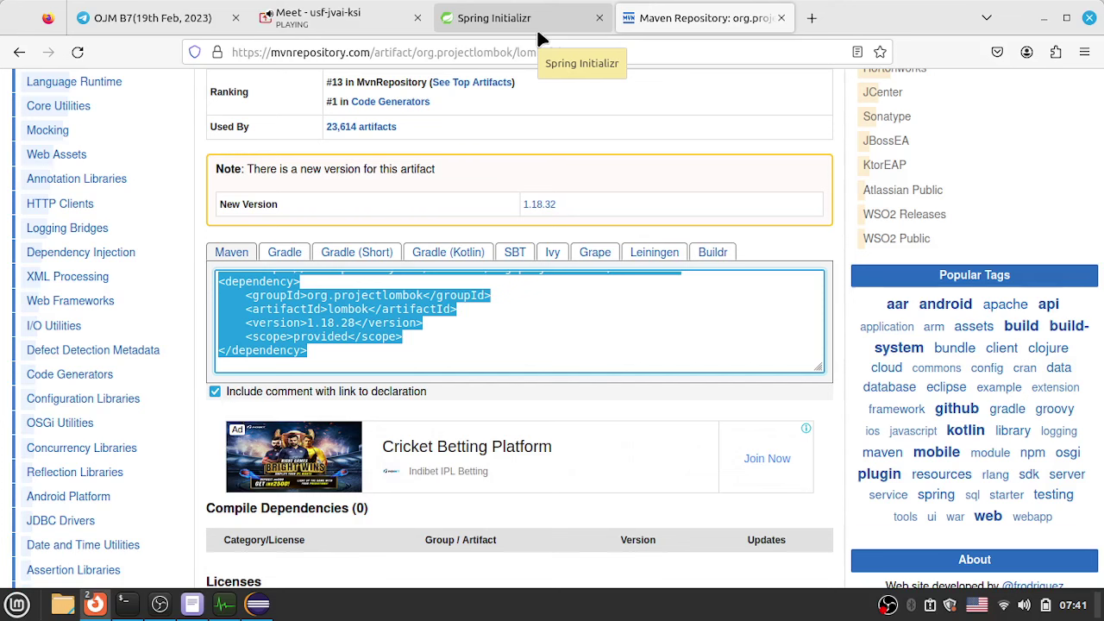
{"action": "left_click", "coordinate": [524, 319]}
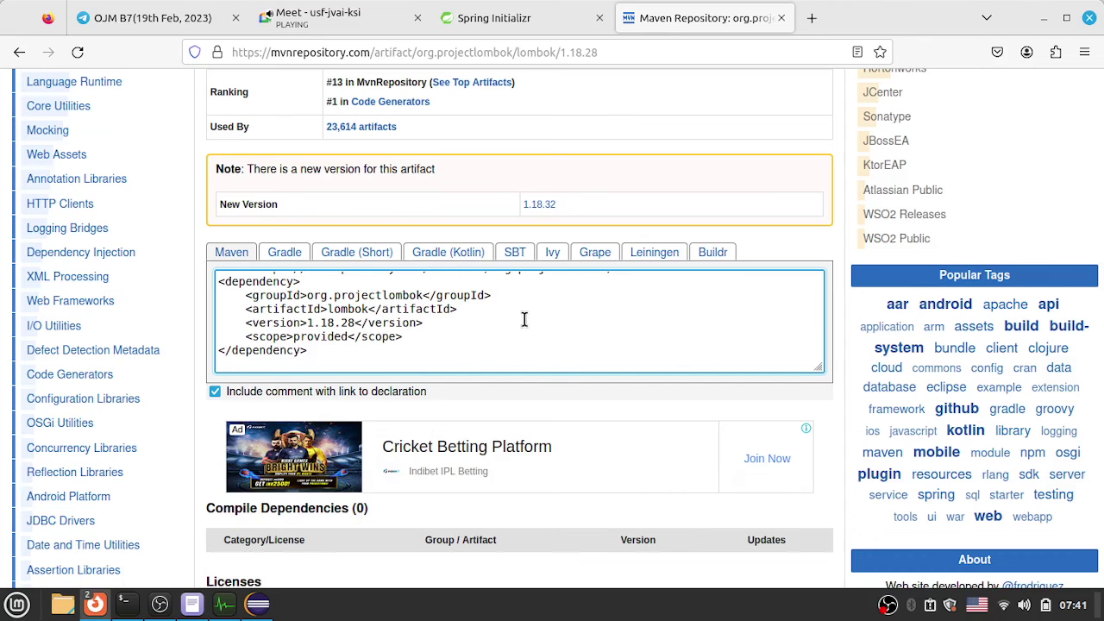
{"action": "scroll", "coordinate": [524, 319], "scroll_direction": "up", "scroll_amount": 1}
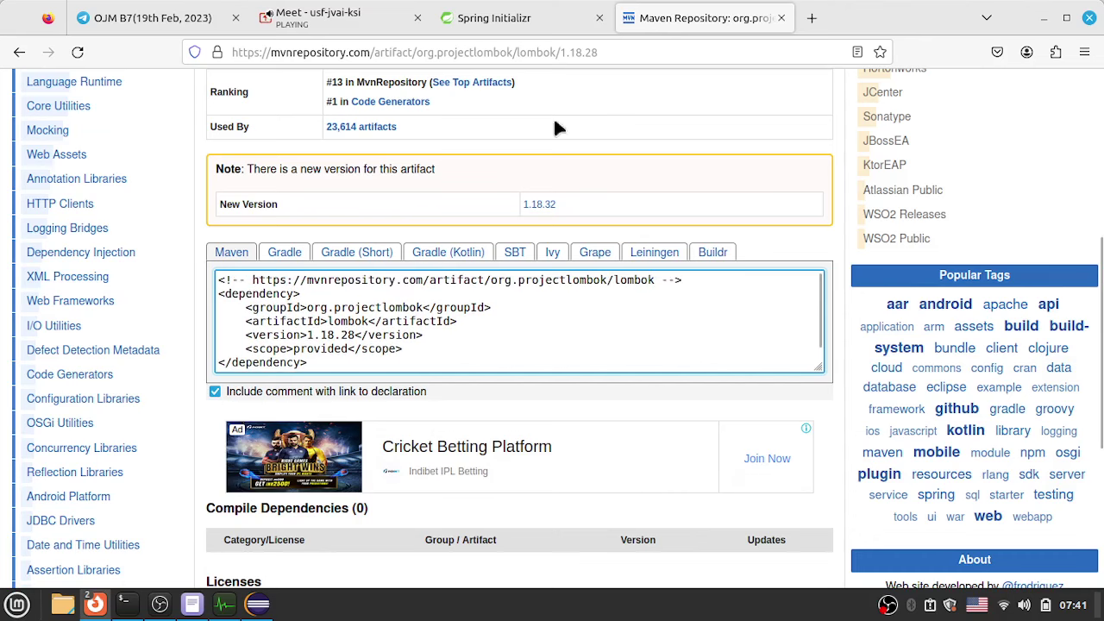
- Close the pom.xml preview in Spring Initializr, search its dependencies for "aws cloud" and copy the search term
{"action": "left_click", "coordinate": [486, 19]}
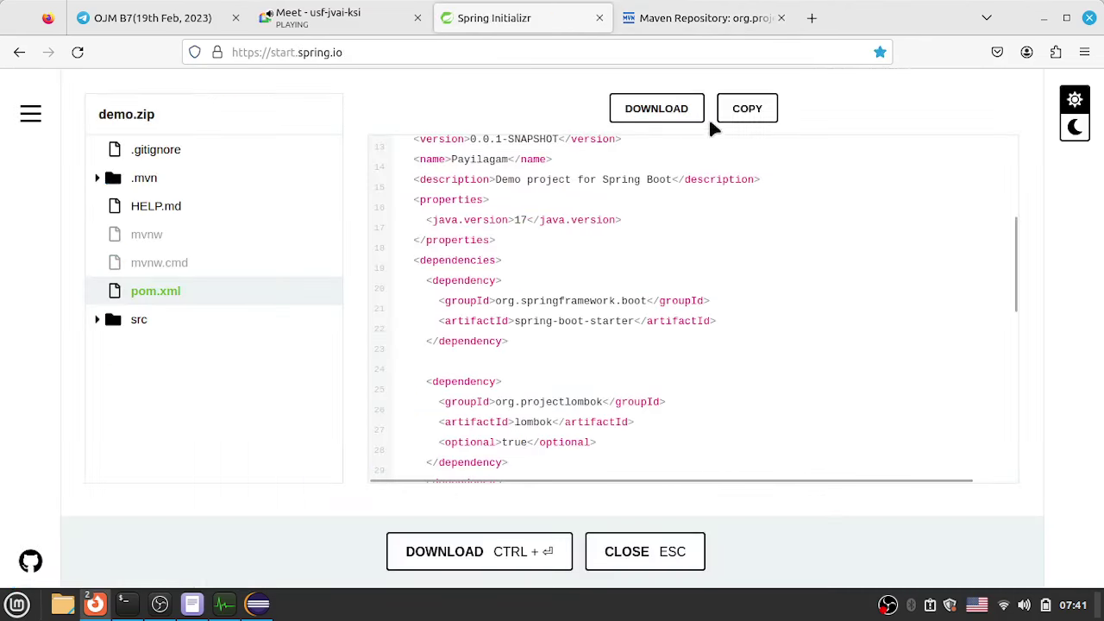
{"action": "left_click", "coordinate": [630, 553]}
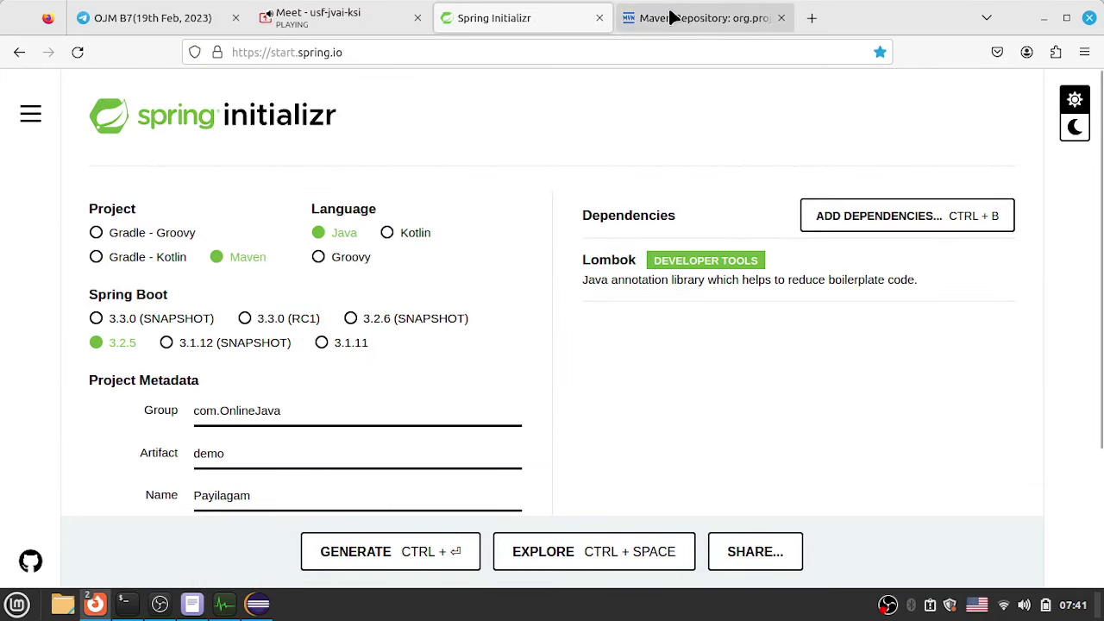
{"action": "mouse_move", "coordinate": [730, 276]}
{"action": "left_click", "coordinate": [845, 222]}
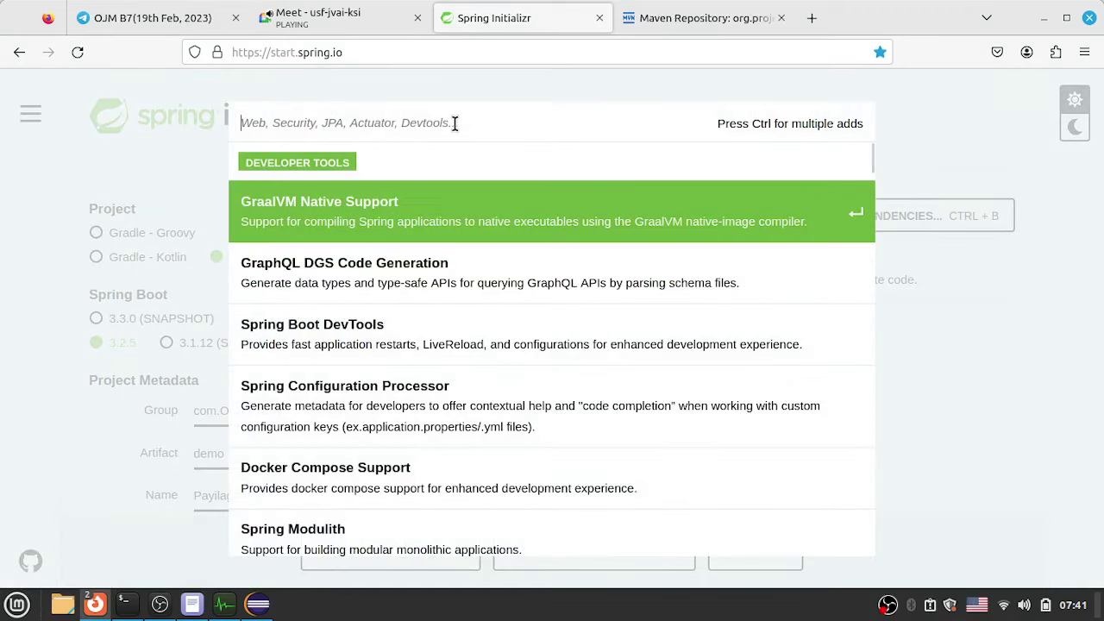
{"action": "type", "text": "aws"}
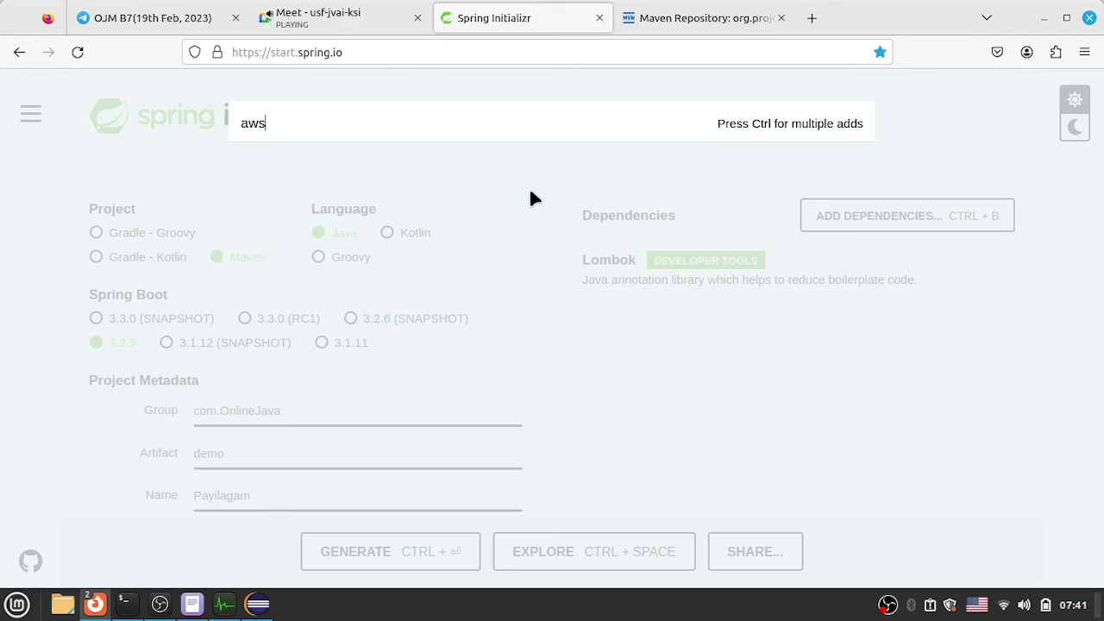
{"action": "type", "text": " clo"}
{"action": "type", "text": "us"}
{"action": "key", "text": "ctrl+a"}
{"action": "key", "text": "ctrl+c"}
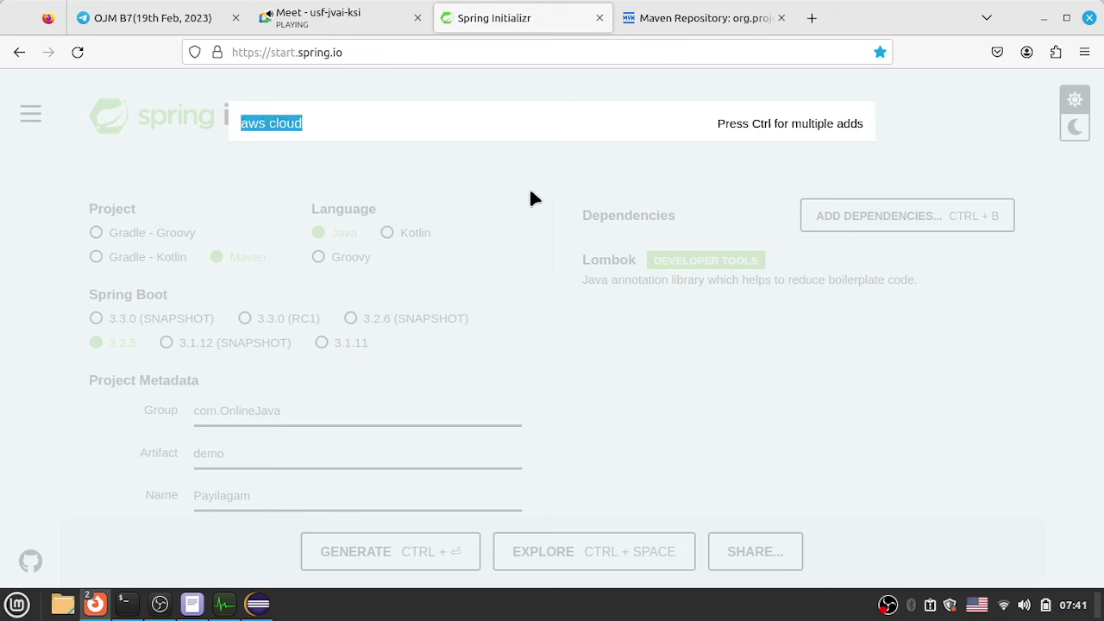
- Search MVN Repository for the copied term "aws cloud"
{"action": "left_click", "coordinate": [633, 24]}
{"action": "scroll", "coordinate": [457, 147], "scroll_direction": "up", "scroll_amount": 5}
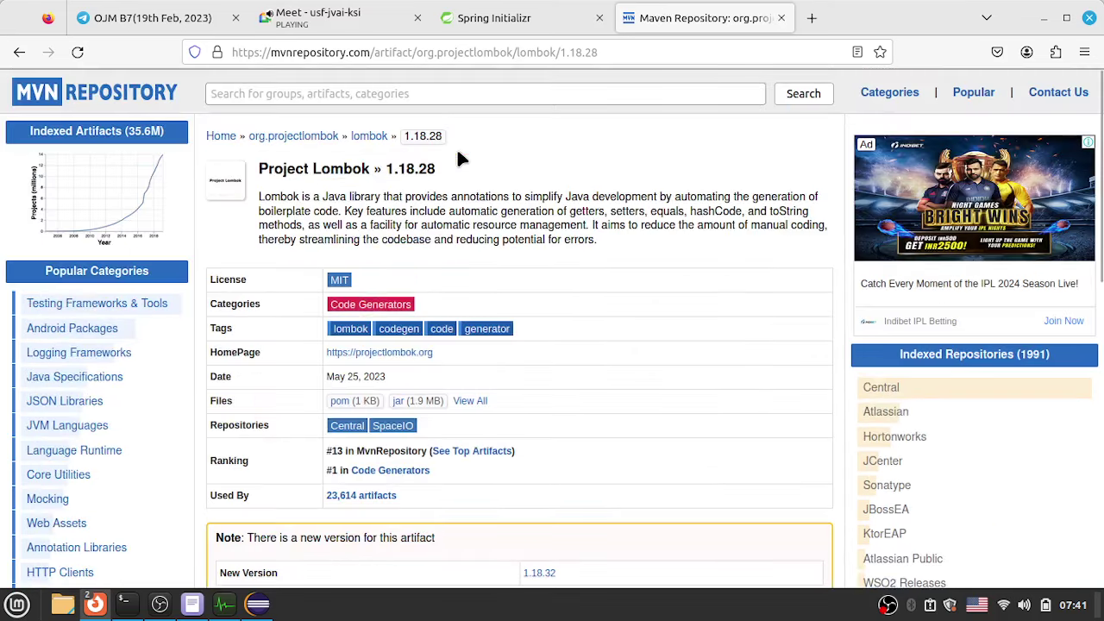
{"action": "left_click", "coordinate": [378, 93]}
{"action": "key", "text": "ctrl+v"}
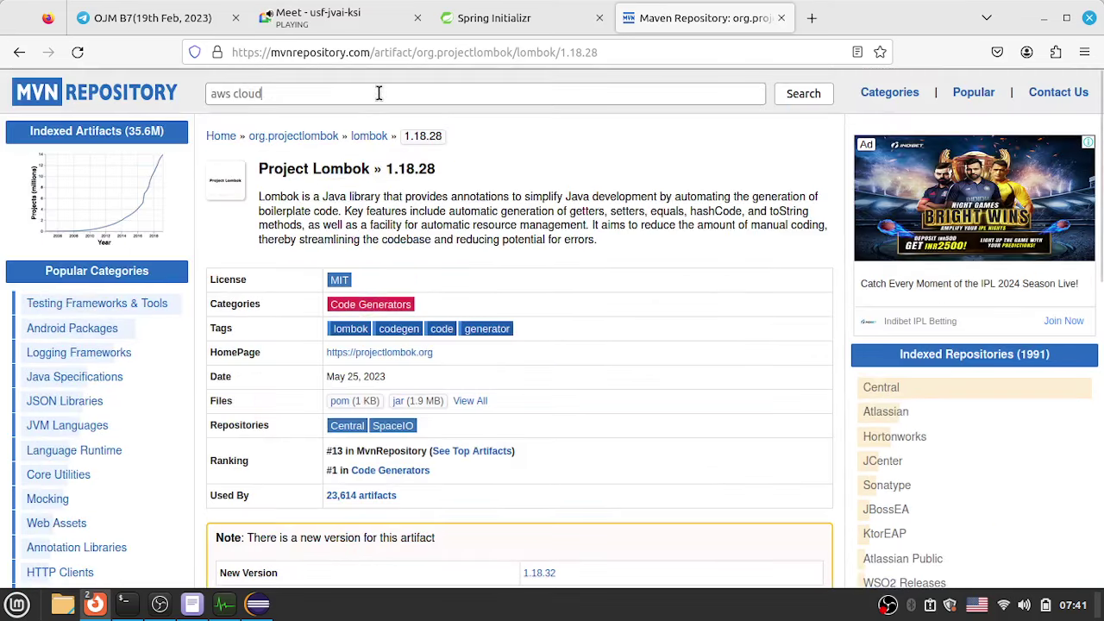
{"action": "key", "text": "Return"}
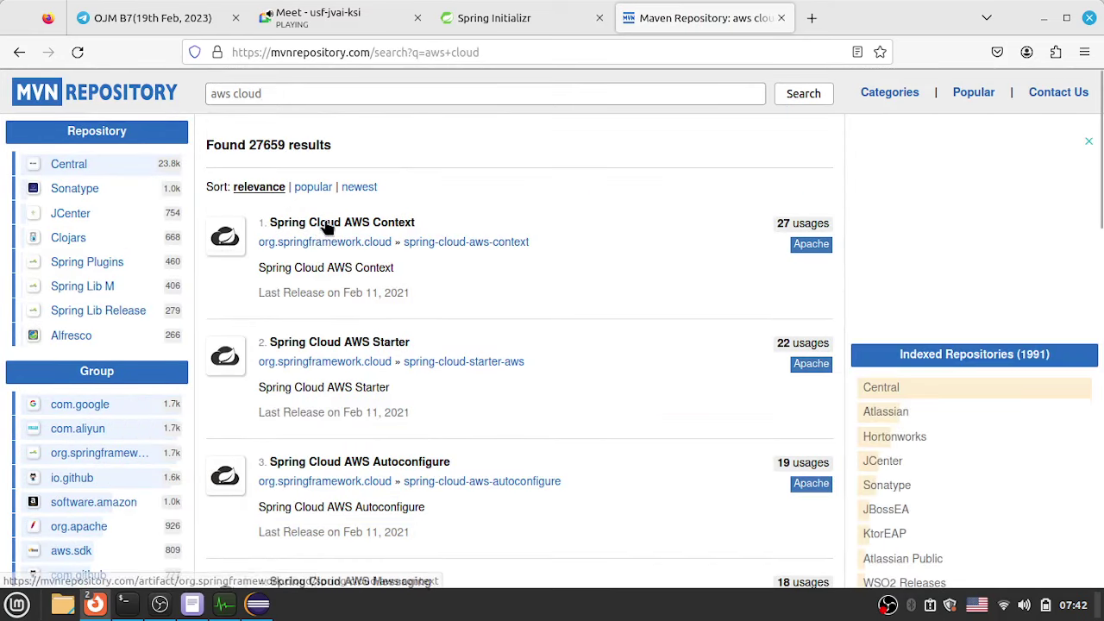
- Copy the Maven dependency declaration of Spring Cloud AWS Context 2.2.4.RELEASE and display its Gradle declaration
{"action": "left_click", "coordinate": [333, 225]}
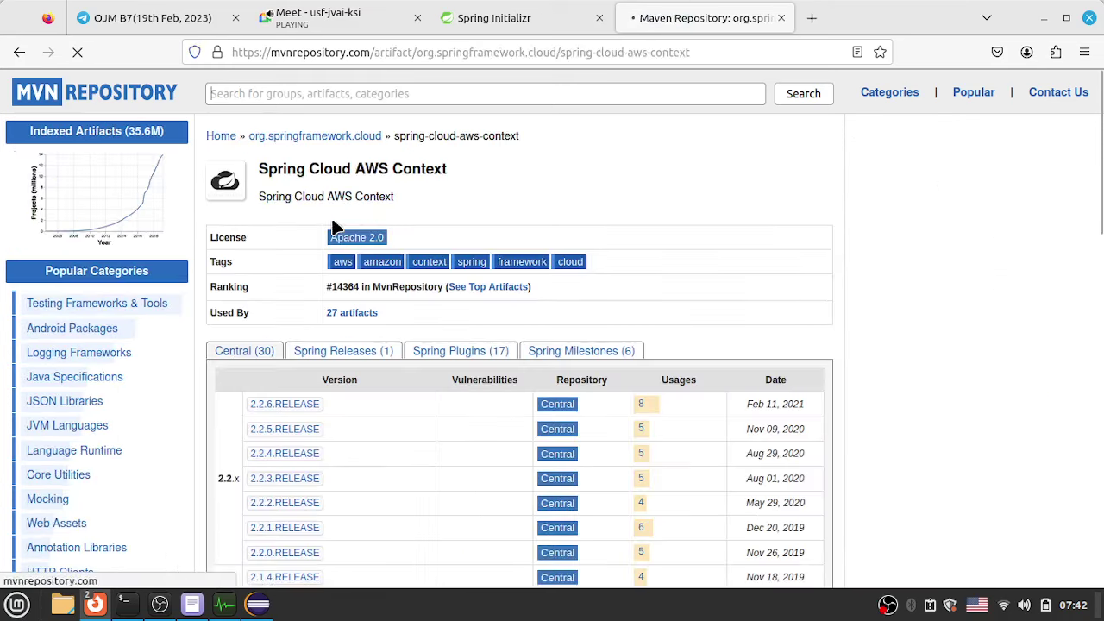
{"action": "left_click", "coordinate": [287, 453]}
{"action": "scroll", "coordinate": [290, 448], "scroll_direction": "down", "scroll_amount": 1}
{"action": "scroll", "coordinate": [290, 454], "scroll_direction": "down", "scroll_amount": 4}
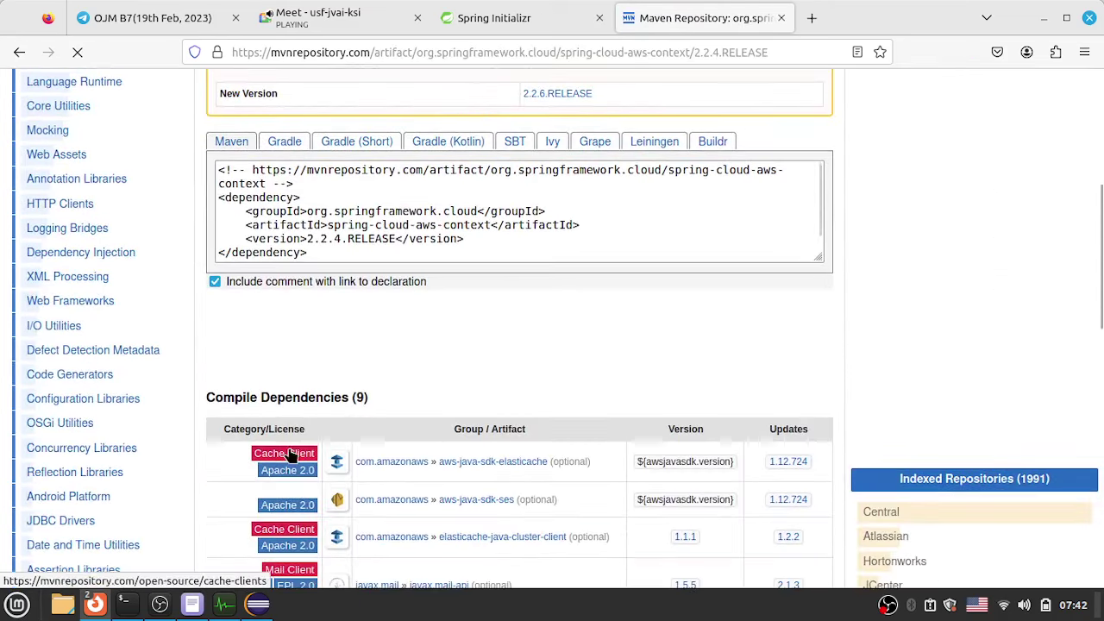
{"action": "left_click", "coordinate": [221, 175]}
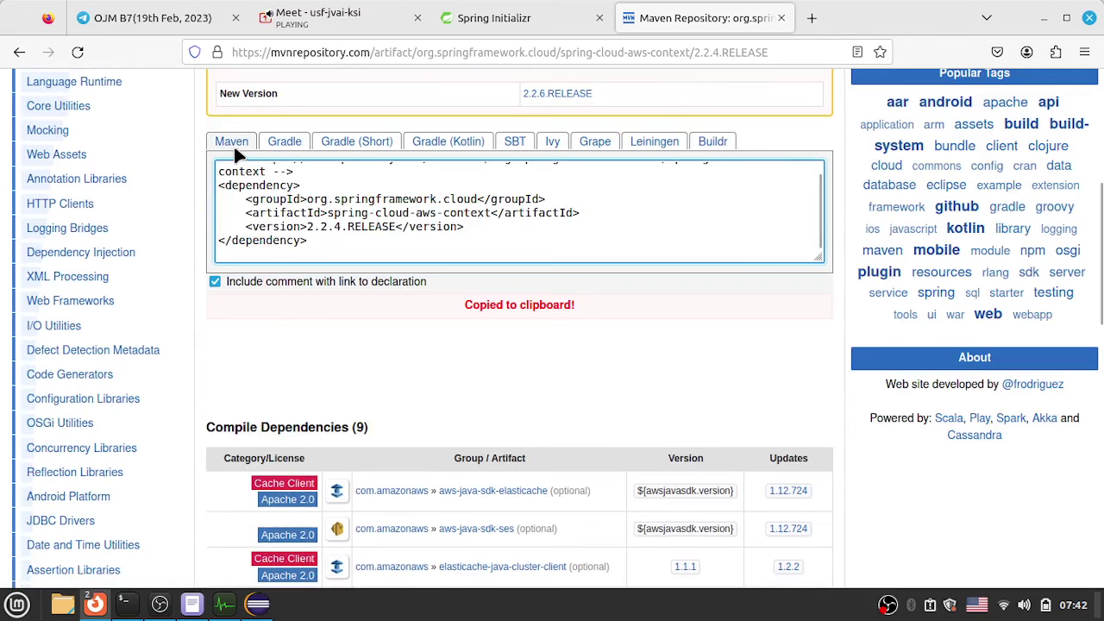
{"action": "left_click", "coordinate": [273, 143]}
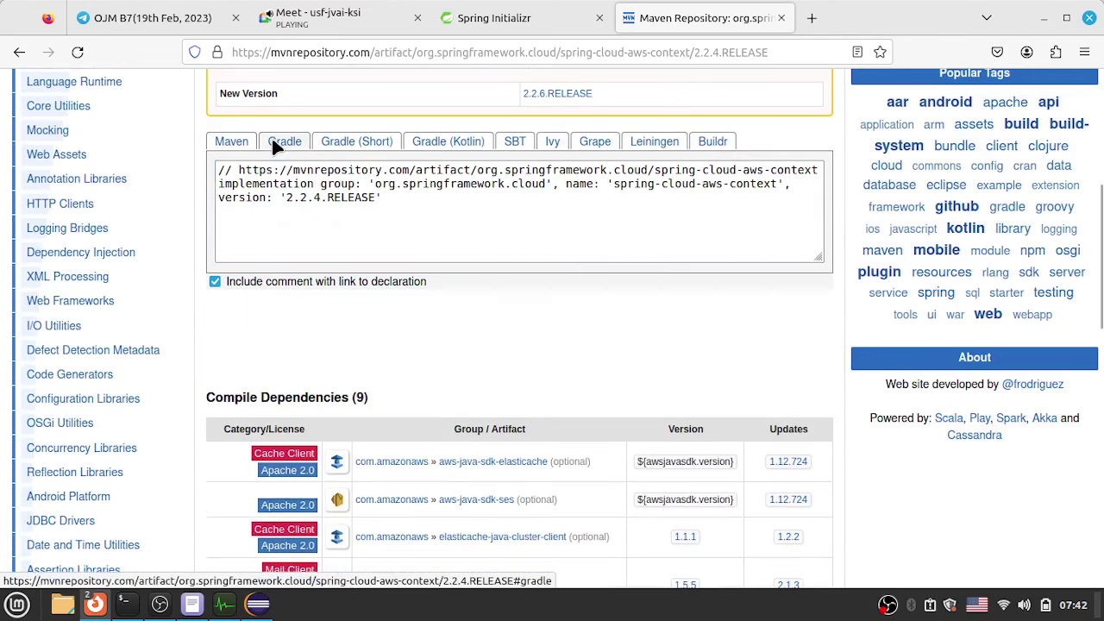
- Display the Gradle (Short) and Gradle (Kotlin) declarations of Spring Cloud AWS Context 2.2.4.RELEASE and copy the Kotlin one
{"action": "left_click", "coordinate": [354, 141]}
{"action": "left_click", "coordinate": [439, 148]}
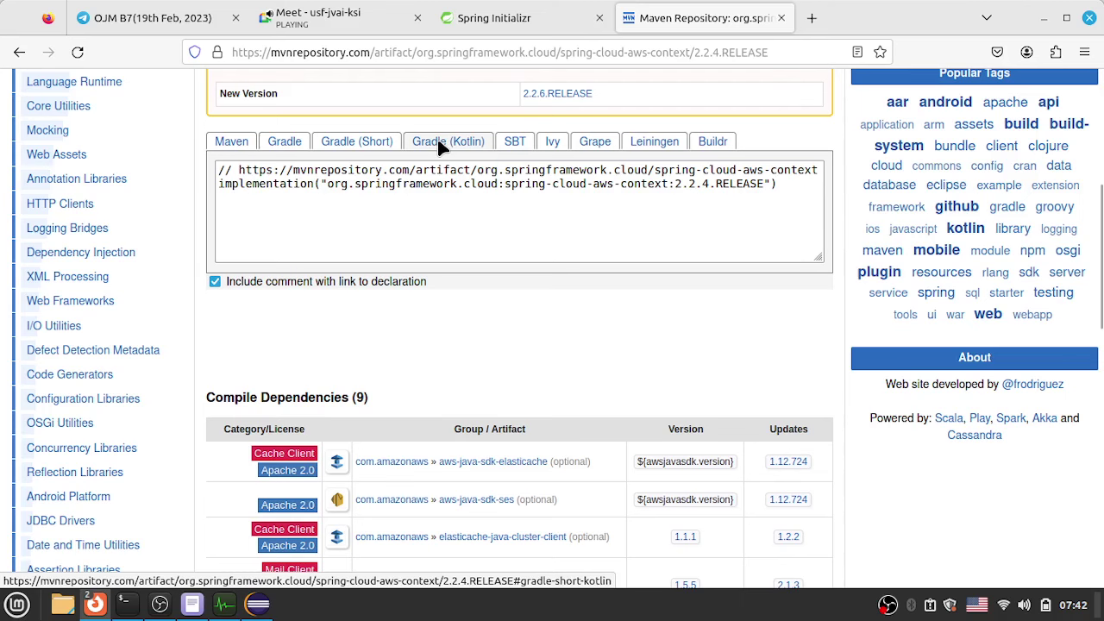
{"action": "left_click", "coordinate": [453, 212]}
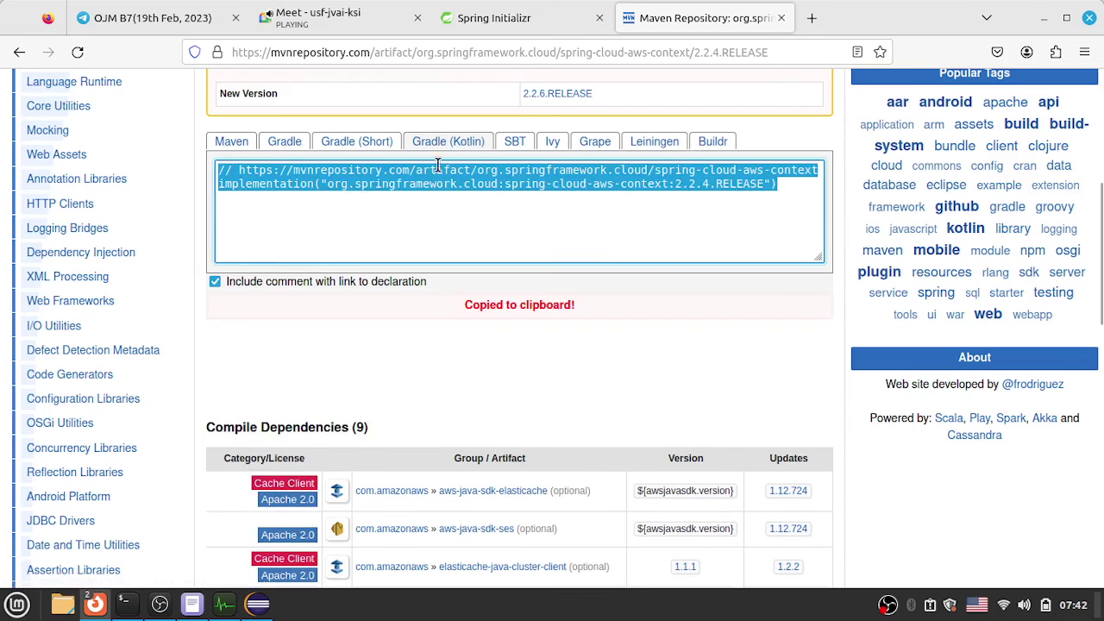
- Copy the Maven declaration of Spring Cloud AWS Context 2.2.4.RELEASE, examine its full dependency block, and return to Spring Initializr
{"action": "left_click", "coordinate": [231, 147]}
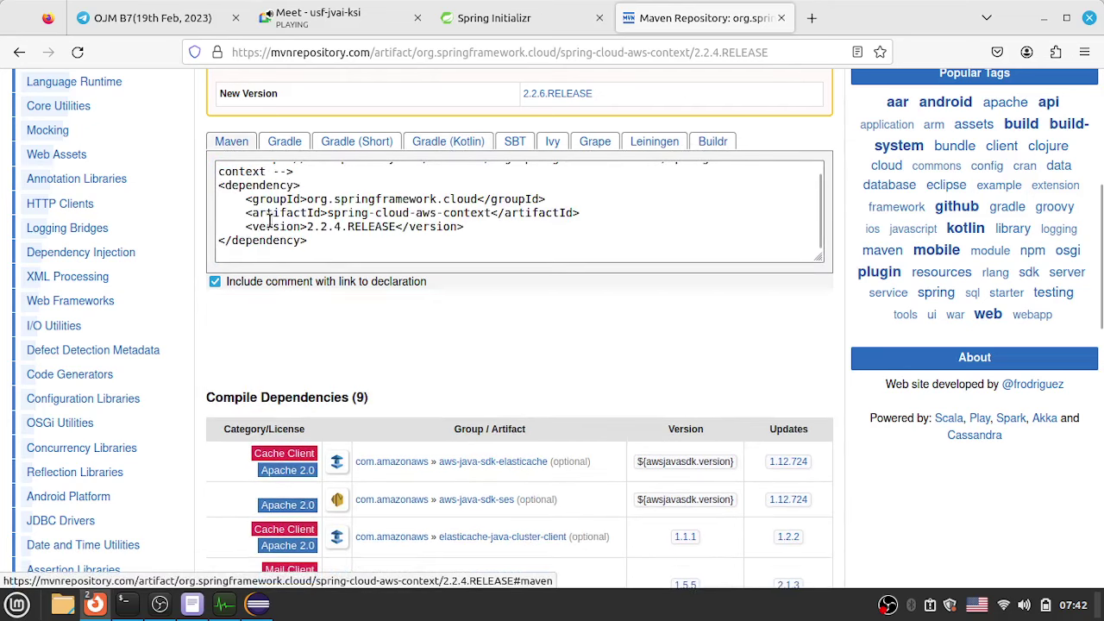
{"action": "left_click", "coordinate": [328, 250]}
{"action": "left_click_drag", "start_coordinate": [328, 250], "coordinate": [261, 213]}
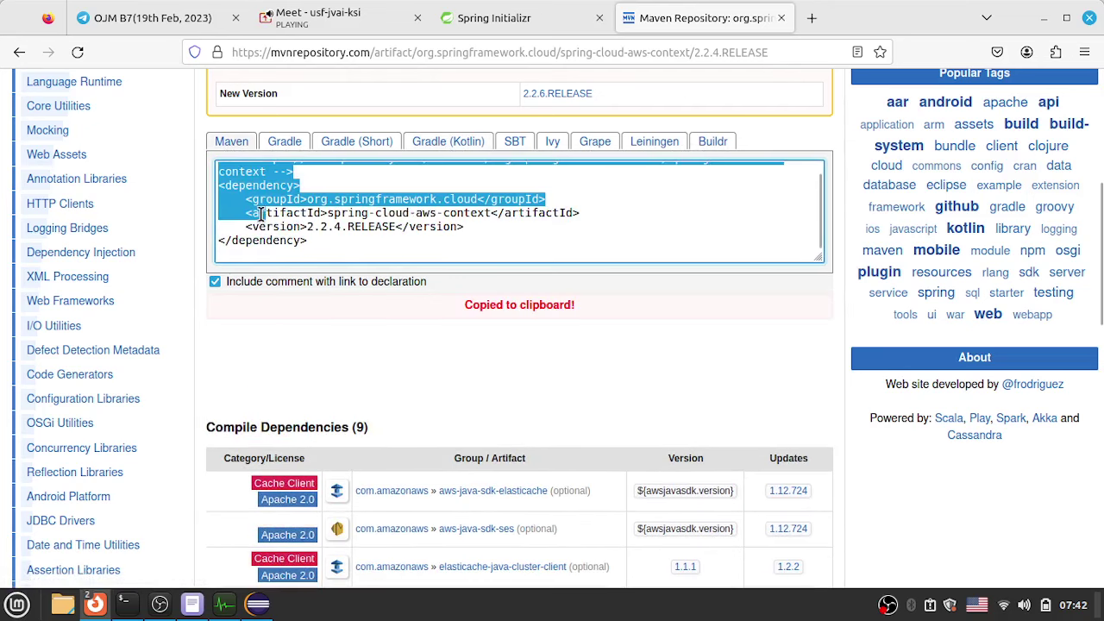
{"action": "left_click", "coordinate": [338, 247]}
{"action": "scroll", "coordinate": [340, 249], "scroll_direction": "up", "scroll_amount": 1}
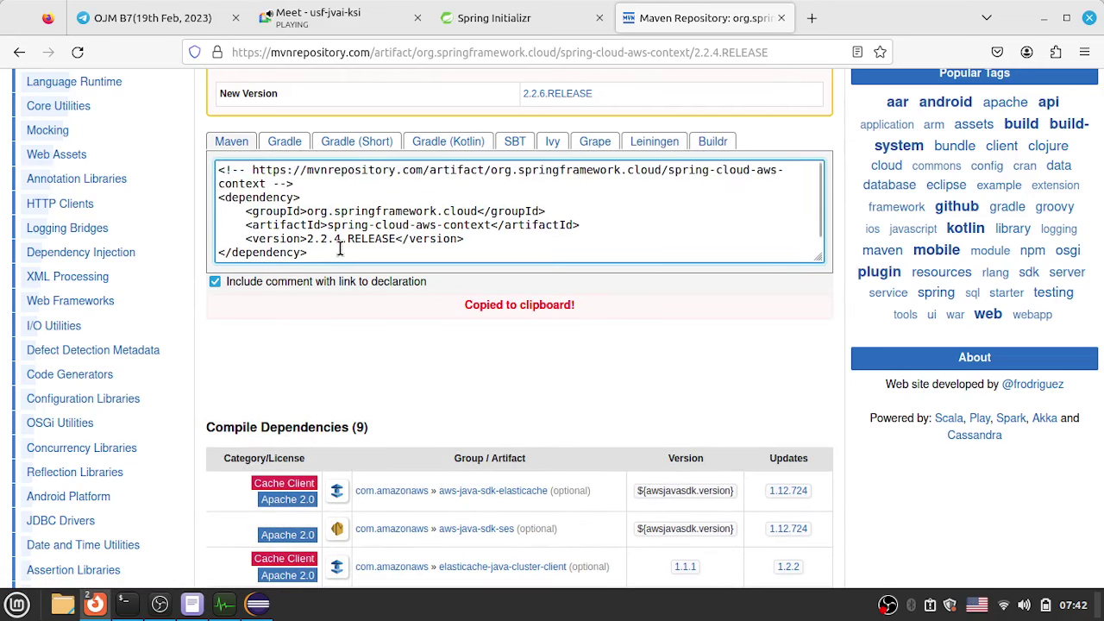
{"action": "scroll", "coordinate": [321, 250], "scroll_direction": "down", "scroll_amount": 1}
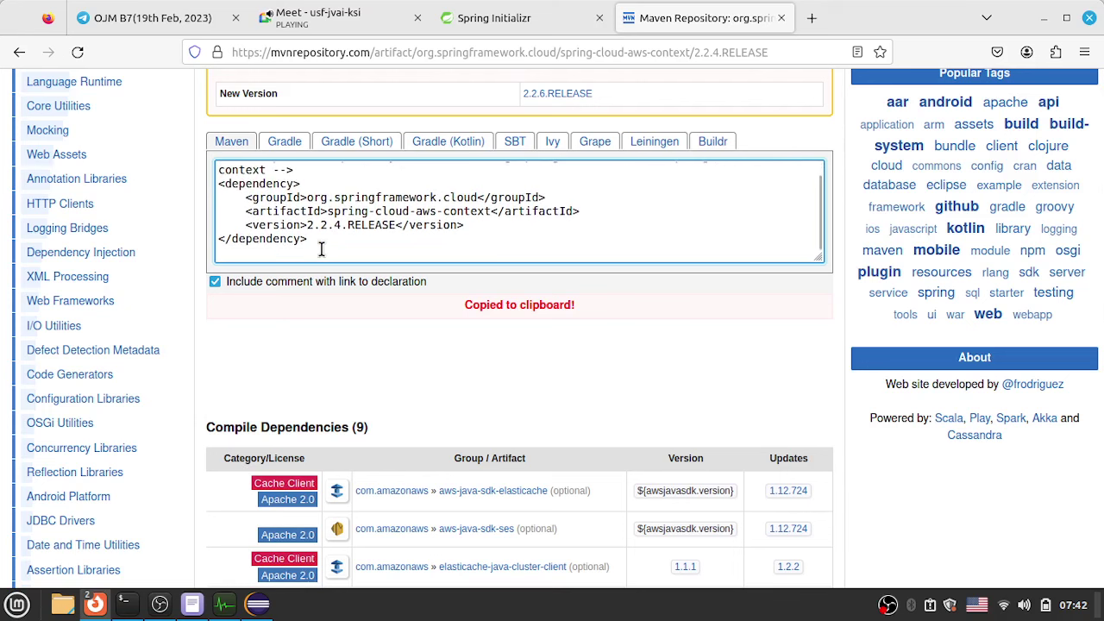
{"action": "left_click_drag", "start_coordinate": [313, 242], "coordinate": [215, 168]}
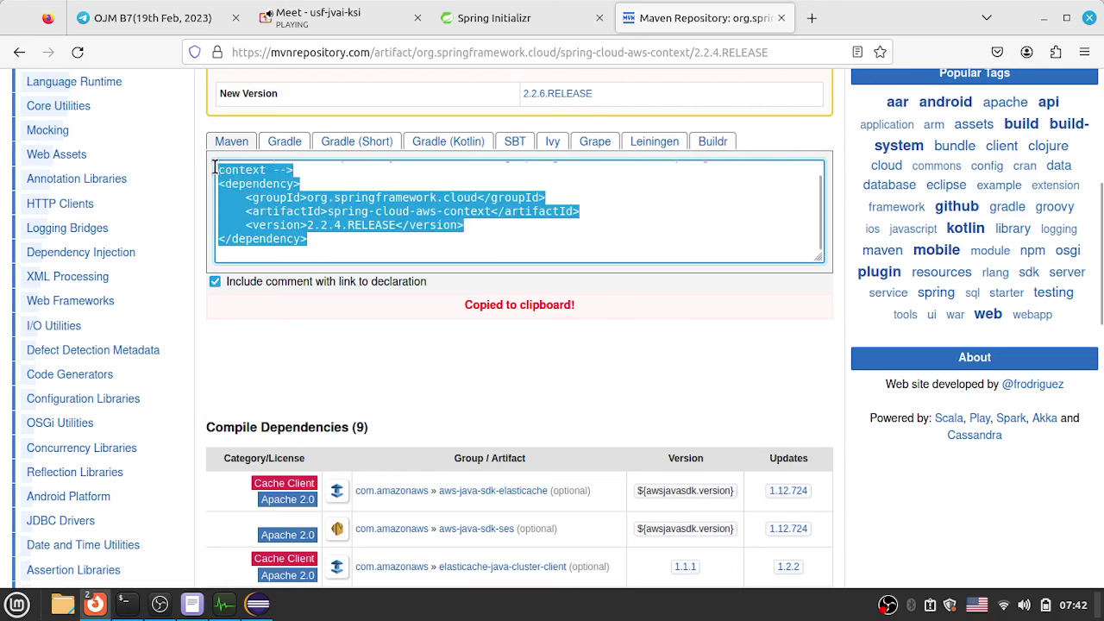
{"action": "scroll", "coordinate": [263, 191], "scroll_direction": "up", "scroll_amount": 1}
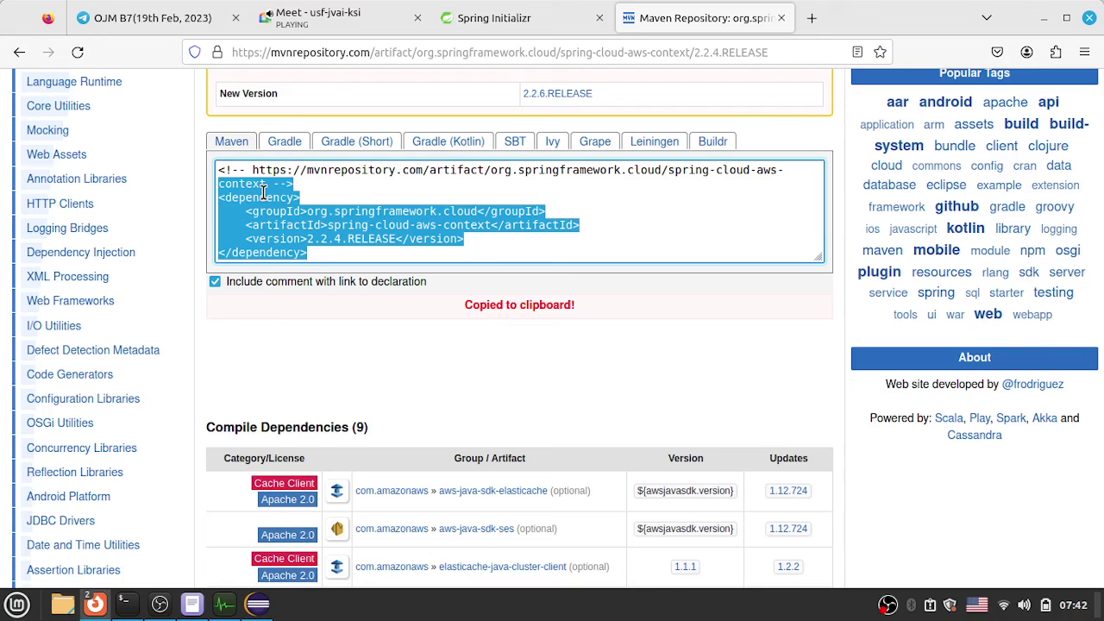
{"action": "left_click", "coordinate": [512, 244]}
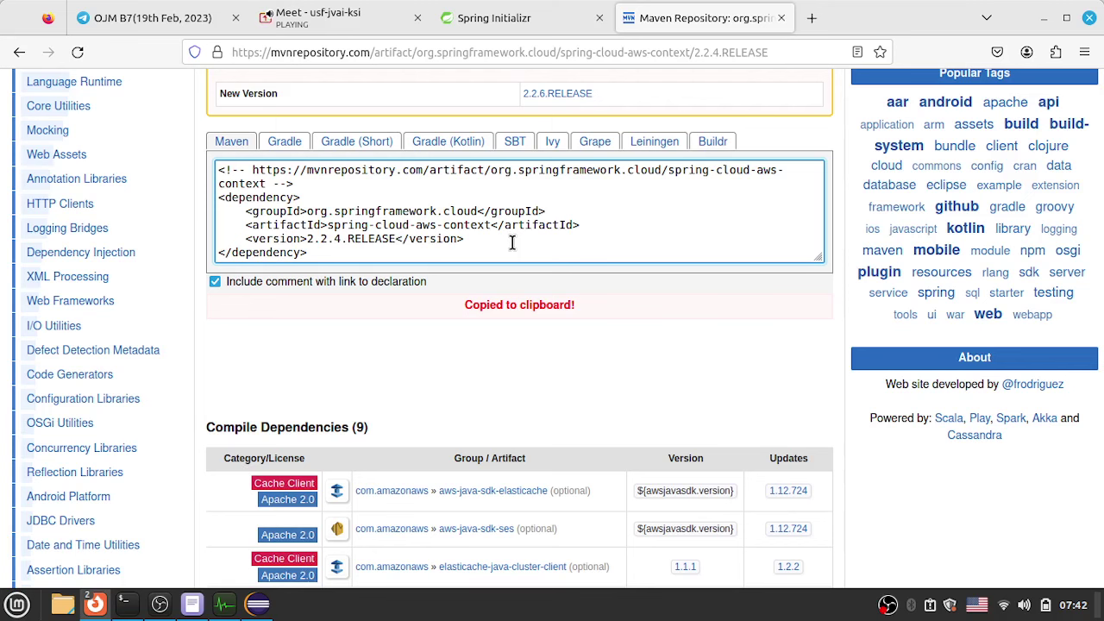
{"action": "left_click", "coordinate": [508, 12]}
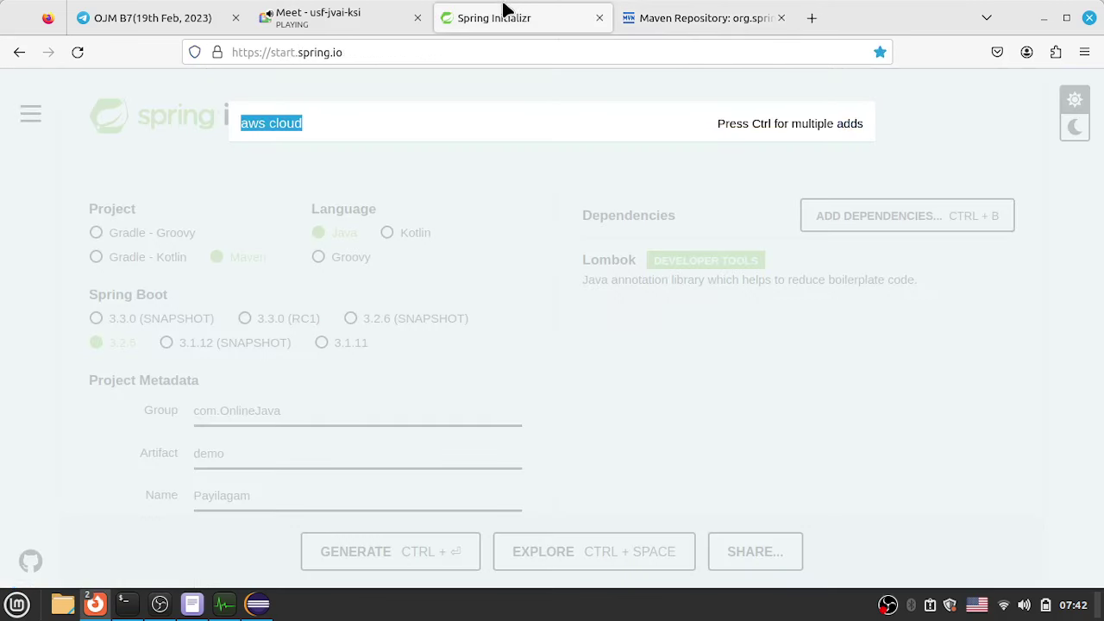
{"action": "key", "text": "ctrl"}
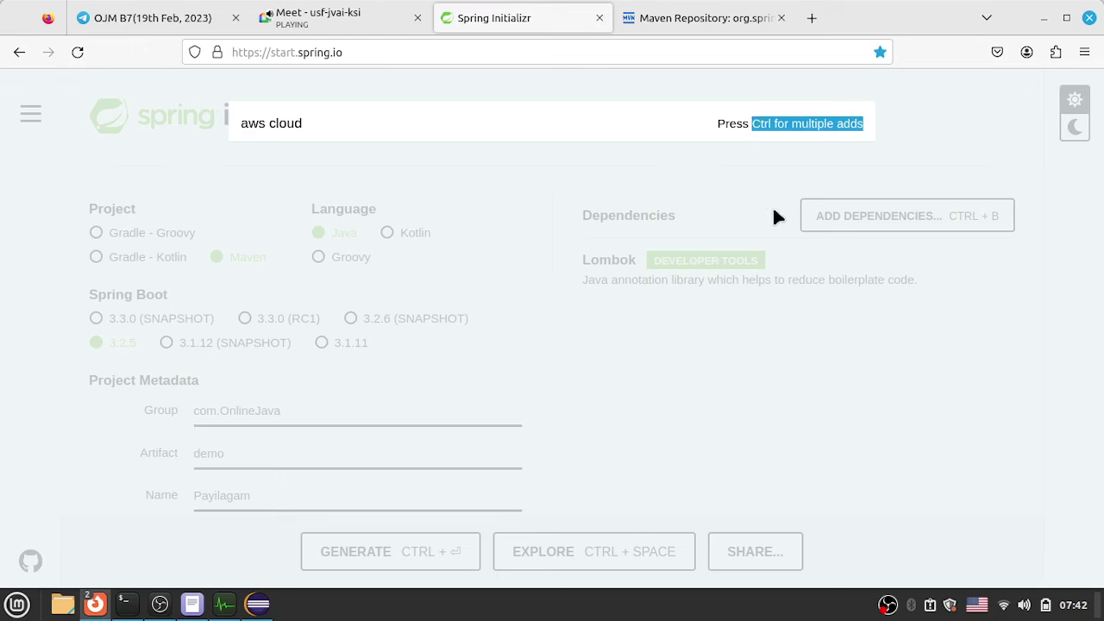
{"action": "key", "text": "alt+Left"}
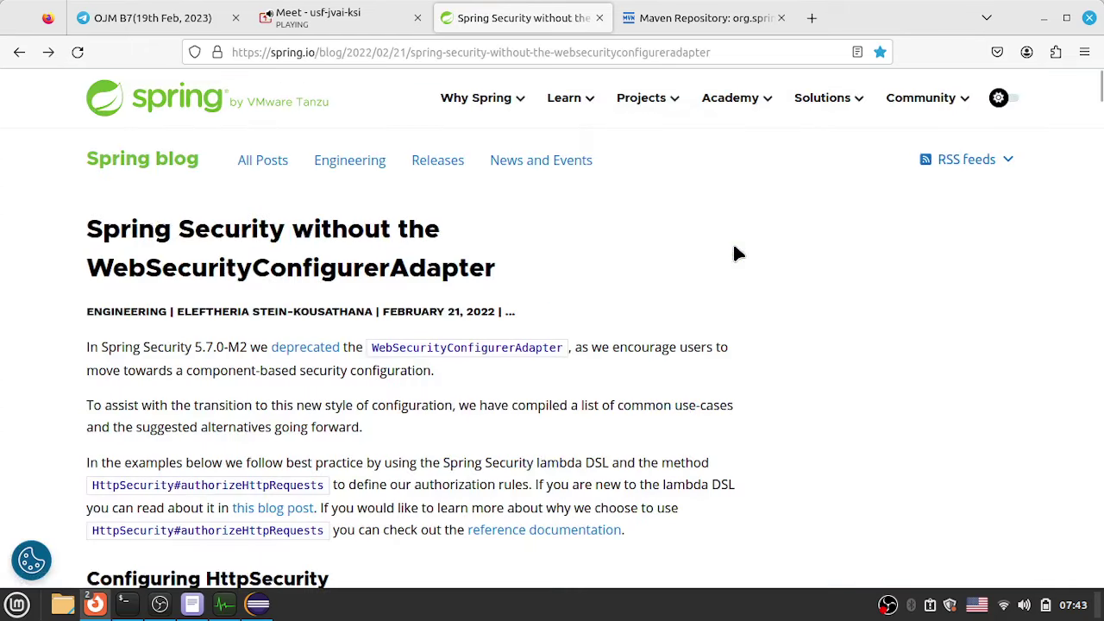
{"action": "mouse_move", "coordinate": [742, 112]}
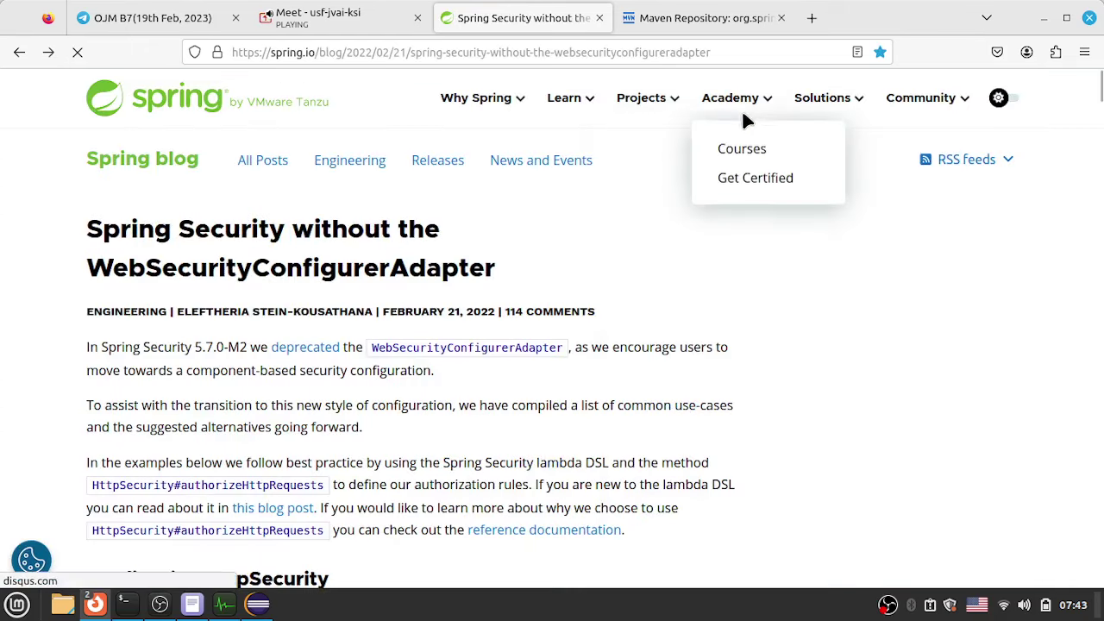
{"action": "left_click", "coordinate": [42, 54]}
{"action": "left_click", "coordinate": [41, 53]}
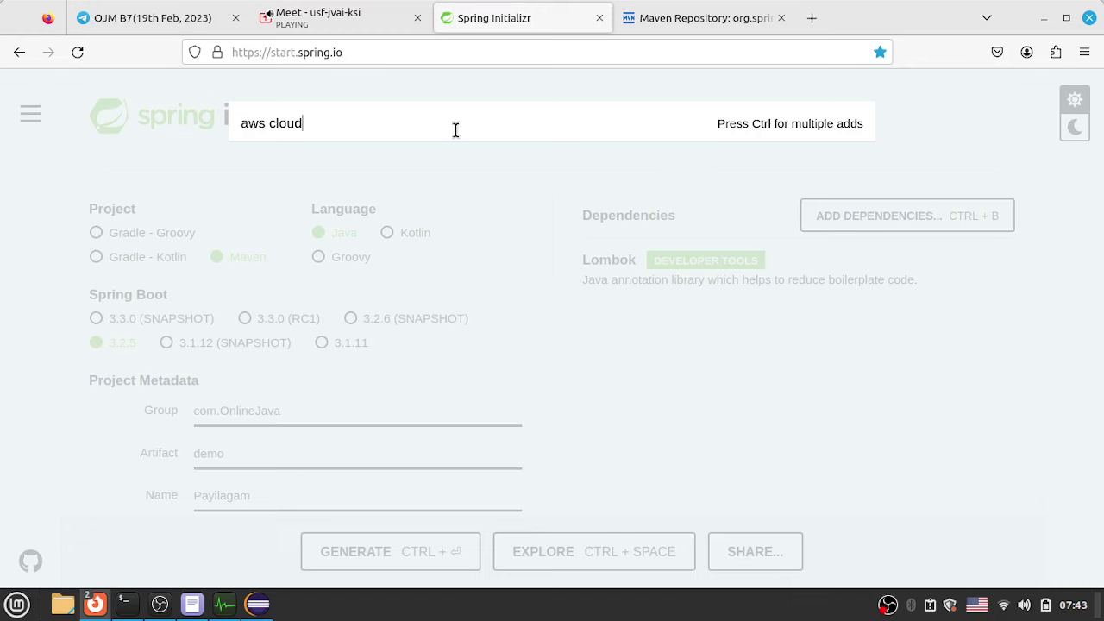
- Clear the "aws cloud" search term in Spring Initializr and close the dependency search without adding anything
{"action": "key", "text": "BackSpace"}
{"action": "key", "text": "BackSpace"}
{"action": "key", "text": "BackSpace"}
{"action": "key", "text": "BackSpace"}
{"action": "key", "text": "BackSpace"}
{"action": "key", "text": "BackSpace"}
{"action": "key", "text": "BackSpace"}
{"action": "key", "text": "BackSpace"}
{"action": "key", "text": "BackSpace"}
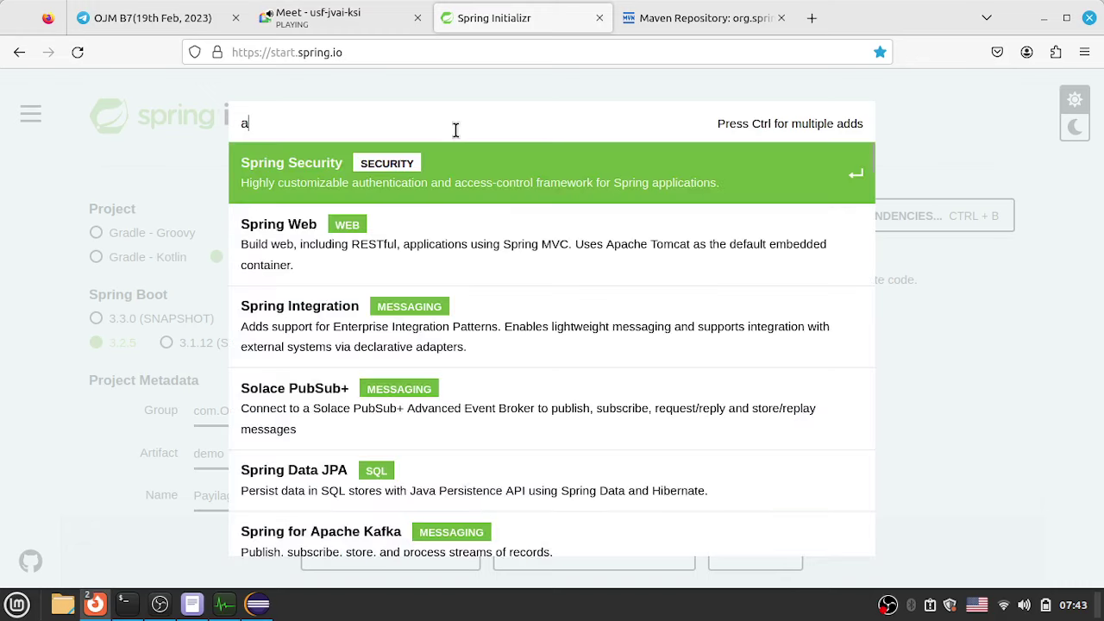
{"action": "left_click", "coordinate": [911, 339]}
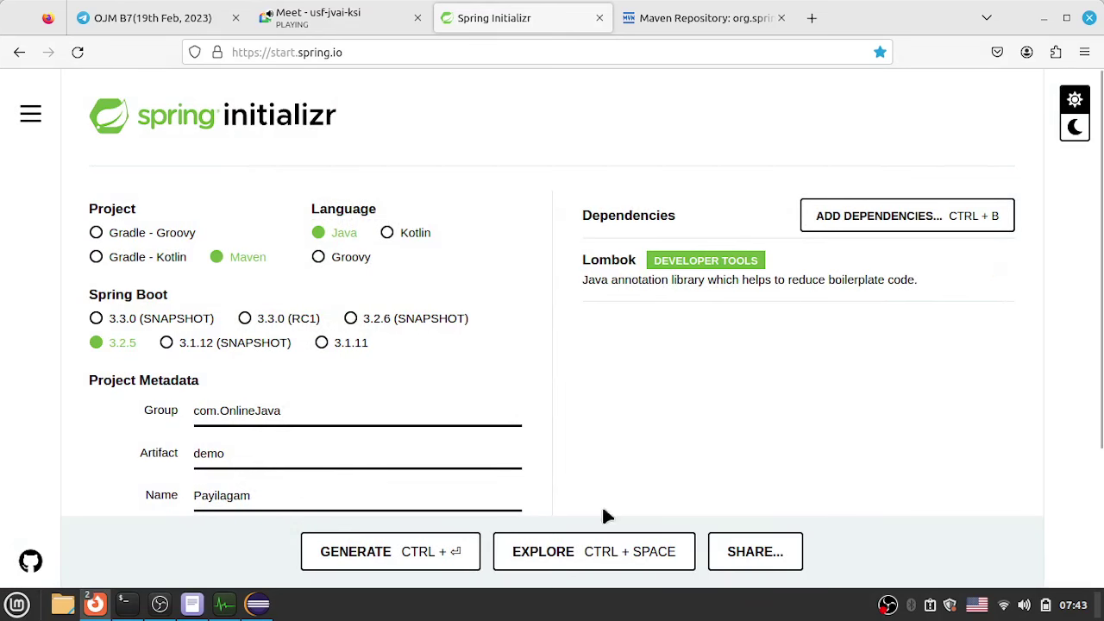
- Preview the generated project's pom.xml and examine the dependencies it declares, including the Lombok entry
{"action": "left_click", "coordinate": [595, 555]}
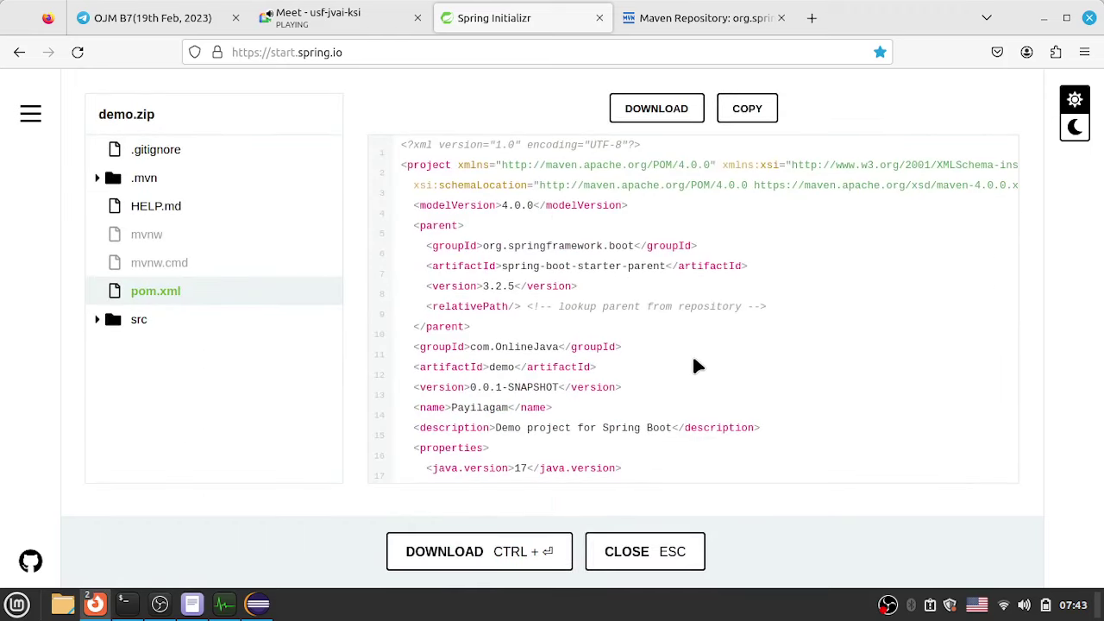
{"action": "scroll", "coordinate": [694, 362], "scroll_direction": "down", "scroll_amount": 5}
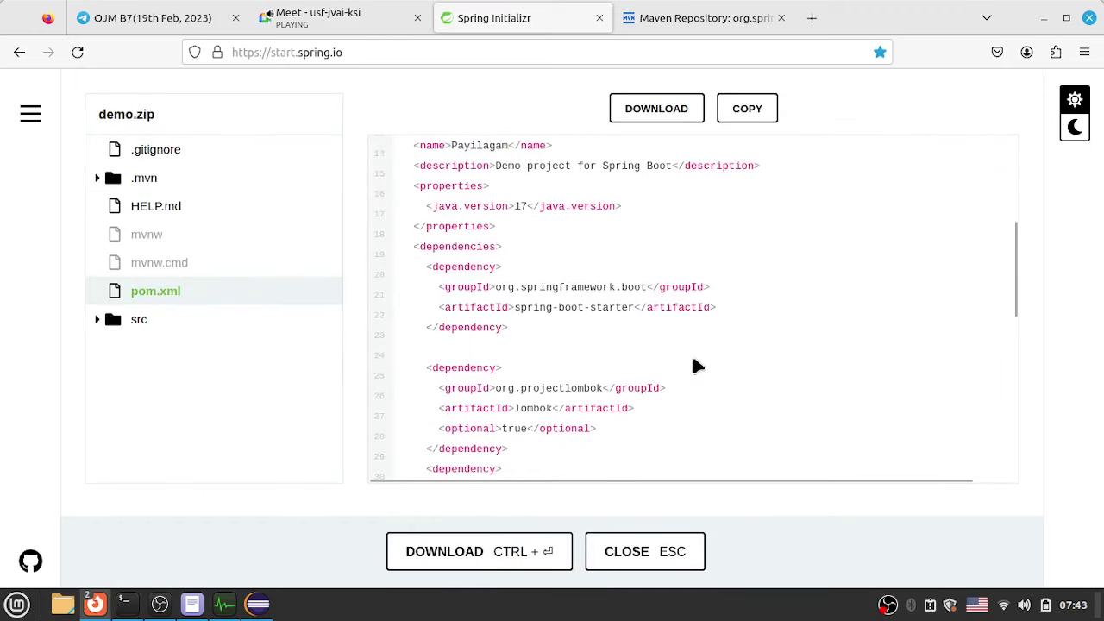
{"action": "scroll", "coordinate": [699, 367], "scroll_direction": "down", "scroll_amount": 1}
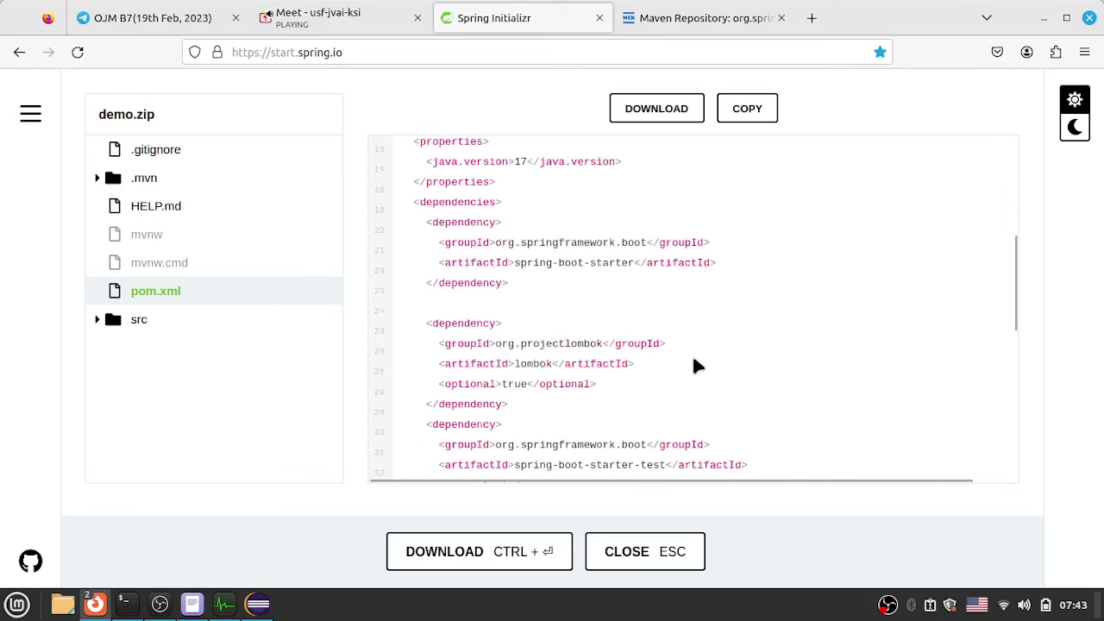
{"action": "scroll", "coordinate": [699, 366], "scroll_direction": "down", "scroll_amount": 1}
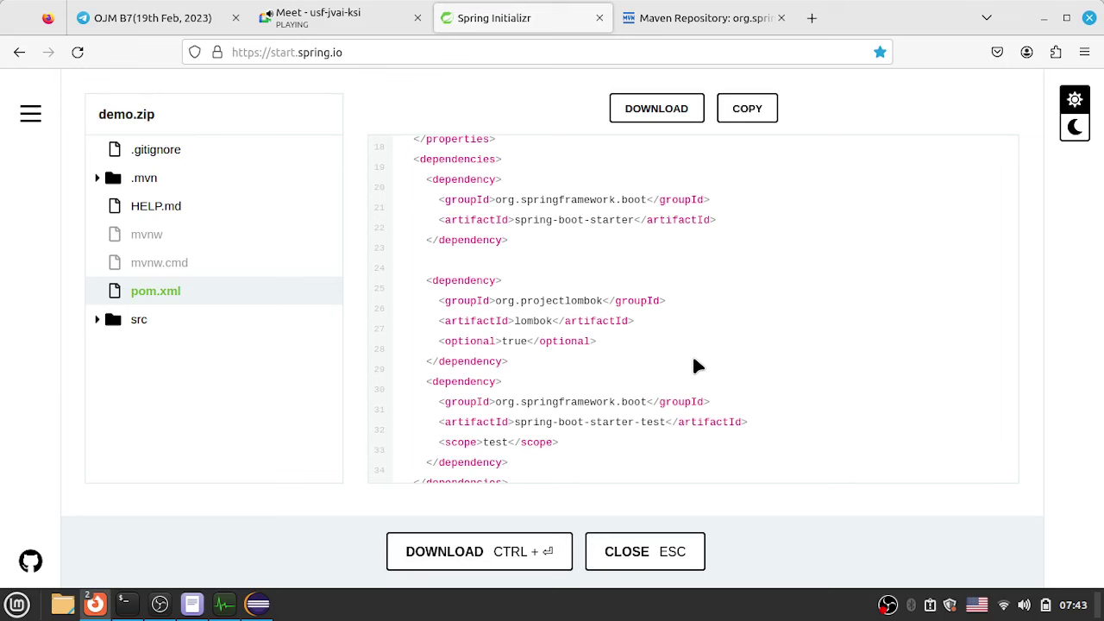
{"action": "scroll", "coordinate": [693, 363], "scroll_direction": "down", "scroll_amount": 5}
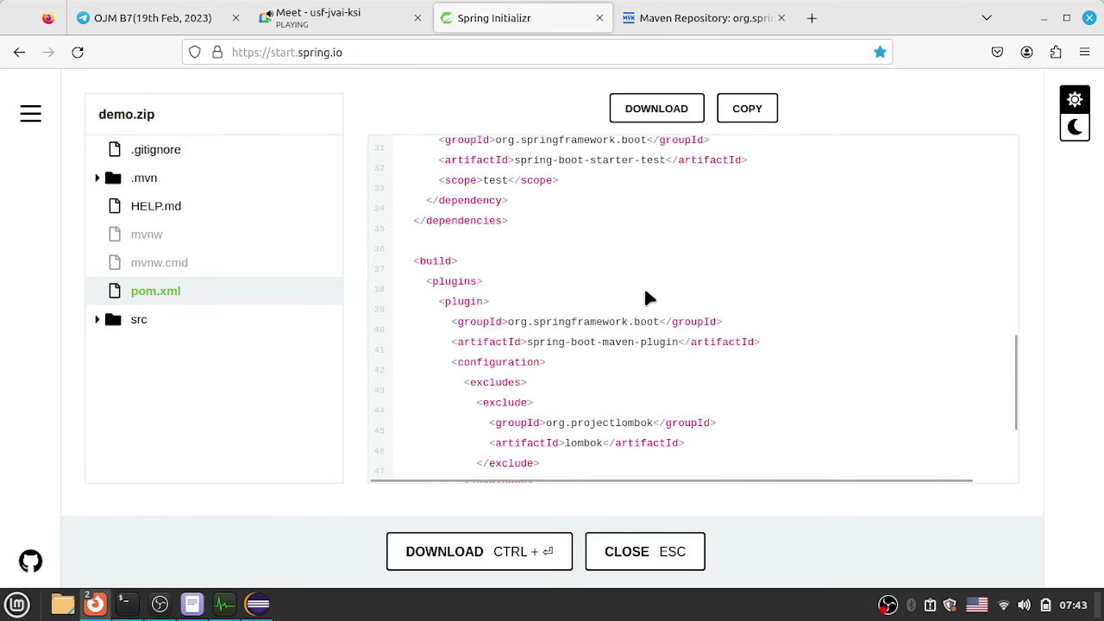
- Switch to the MVN Repository page and highlight the version line in the Spring Cloud AWS Context Maven declaration
{"action": "left_click", "coordinate": [682, 21]}
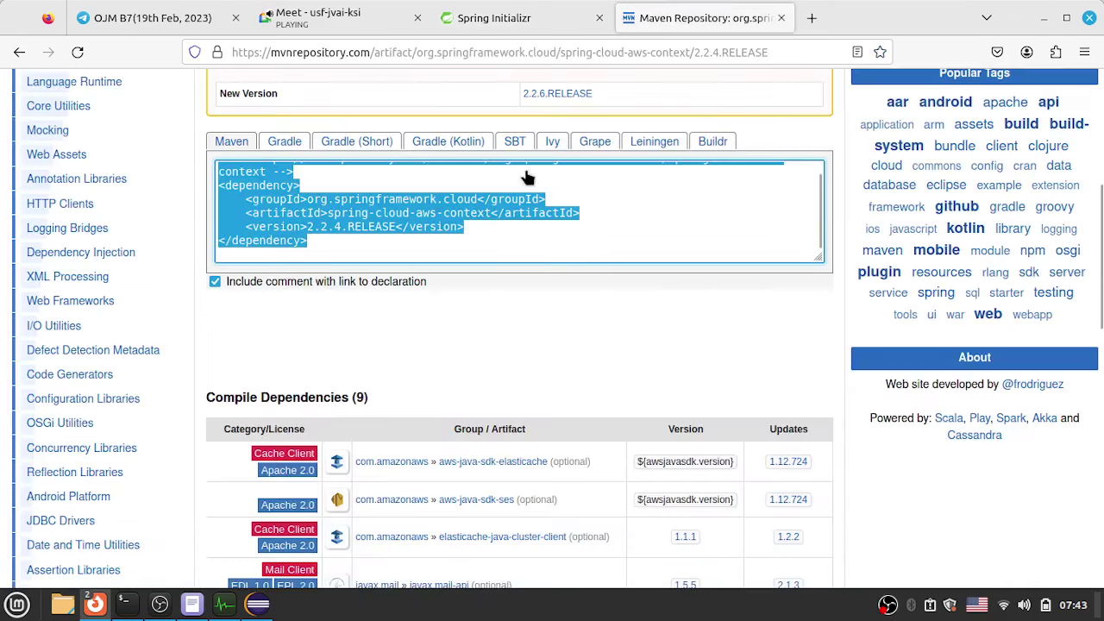
{"action": "left_click", "coordinate": [350, 227]}
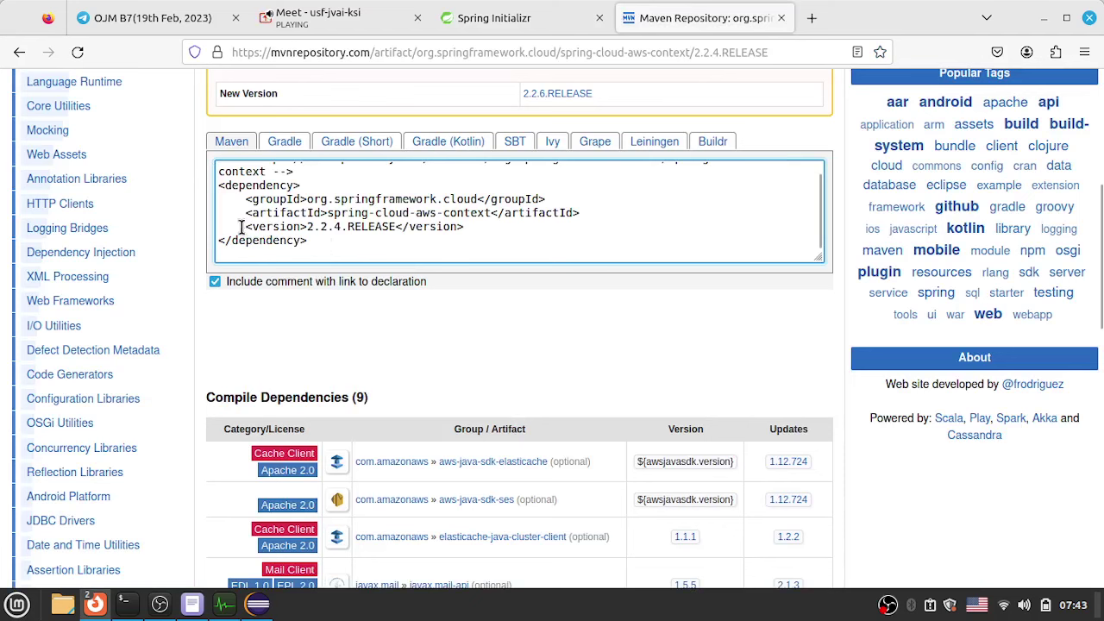
{"action": "left_click_drag", "start_coordinate": [240, 227], "coordinate": [470, 228]}
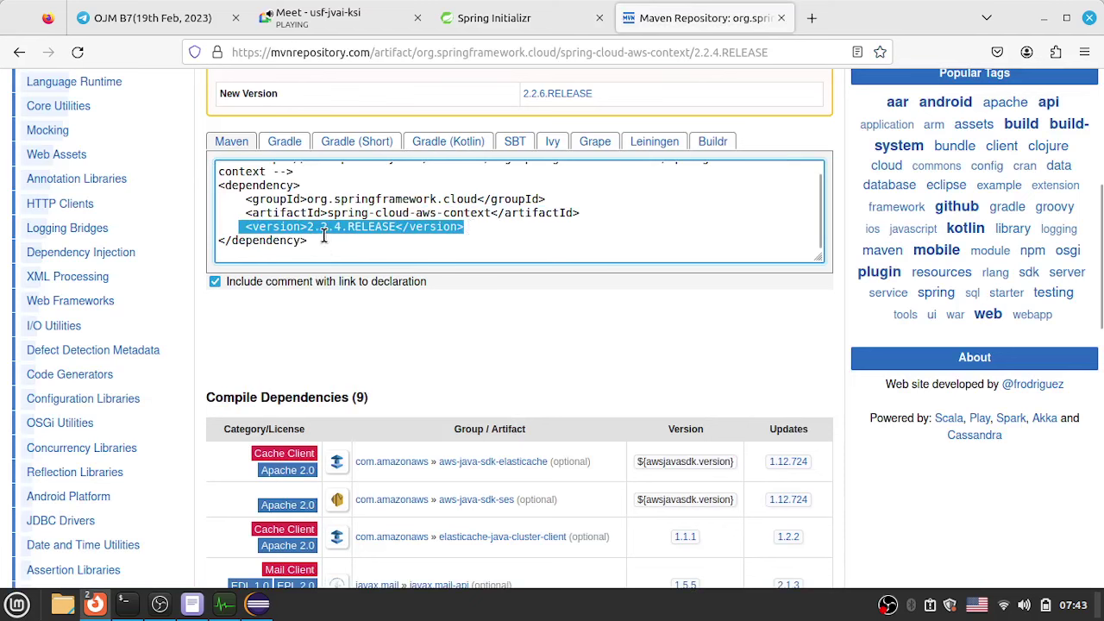
- Return to the pom.xml preview in Spring Initializr, examine its version, dependency and build plugin entries, and close the preview
{"action": "left_click", "coordinate": [507, 21]}
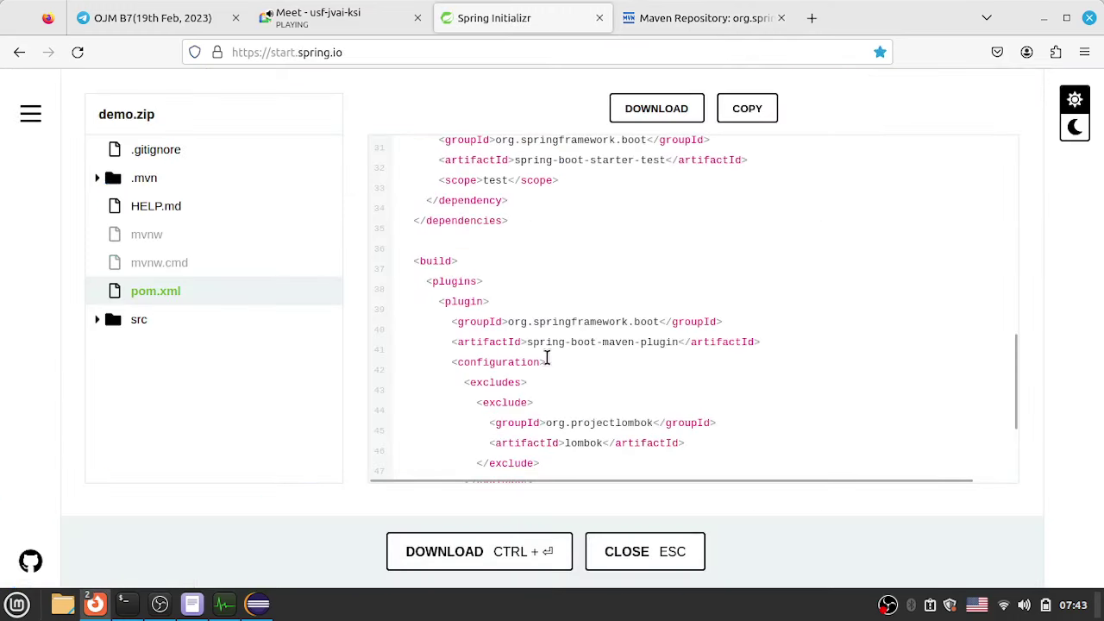
{"action": "scroll", "coordinate": [641, 417], "scroll_direction": "down", "scroll_amount": 3}
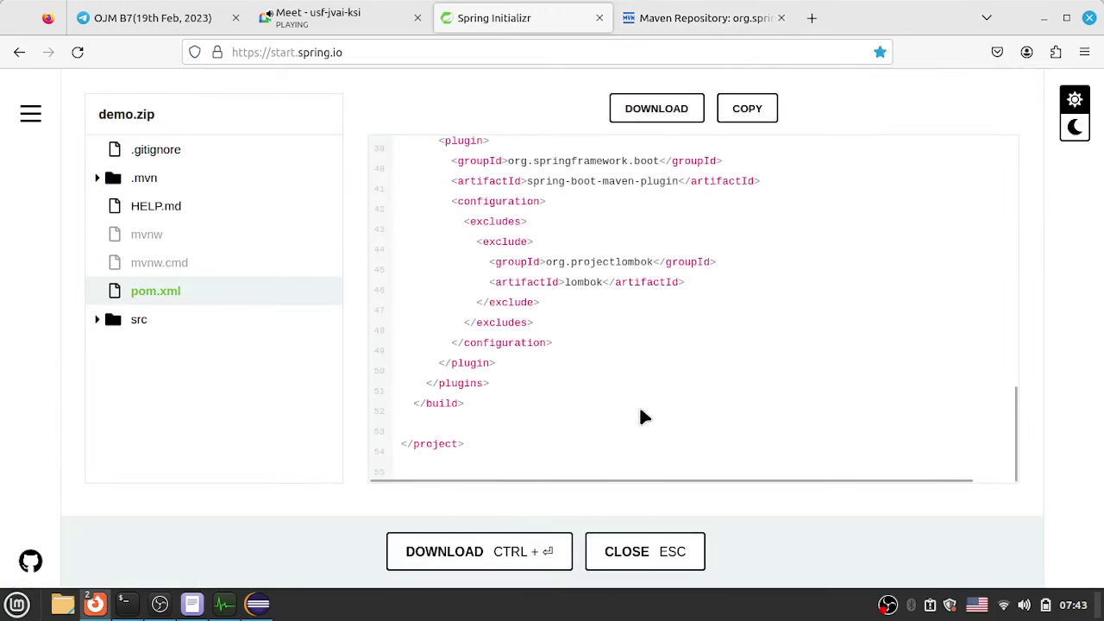
{"action": "scroll", "coordinate": [641, 418], "scroll_direction": "up", "scroll_amount": 6}
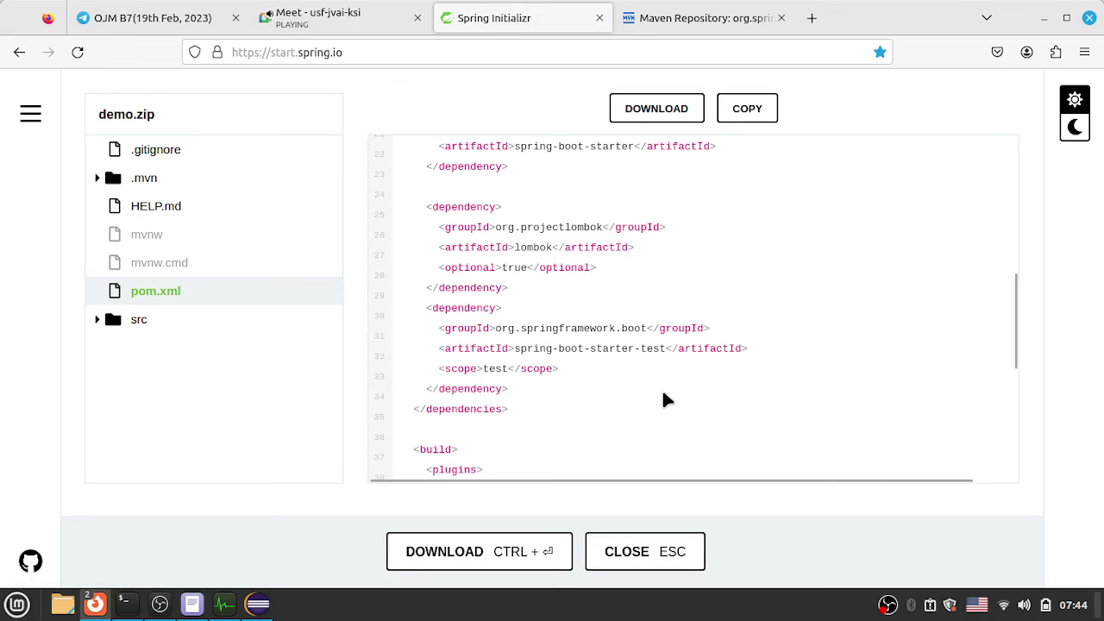
{"action": "scroll", "coordinate": [665, 398], "scroll_direction": "down", "scroll_amount": 5}
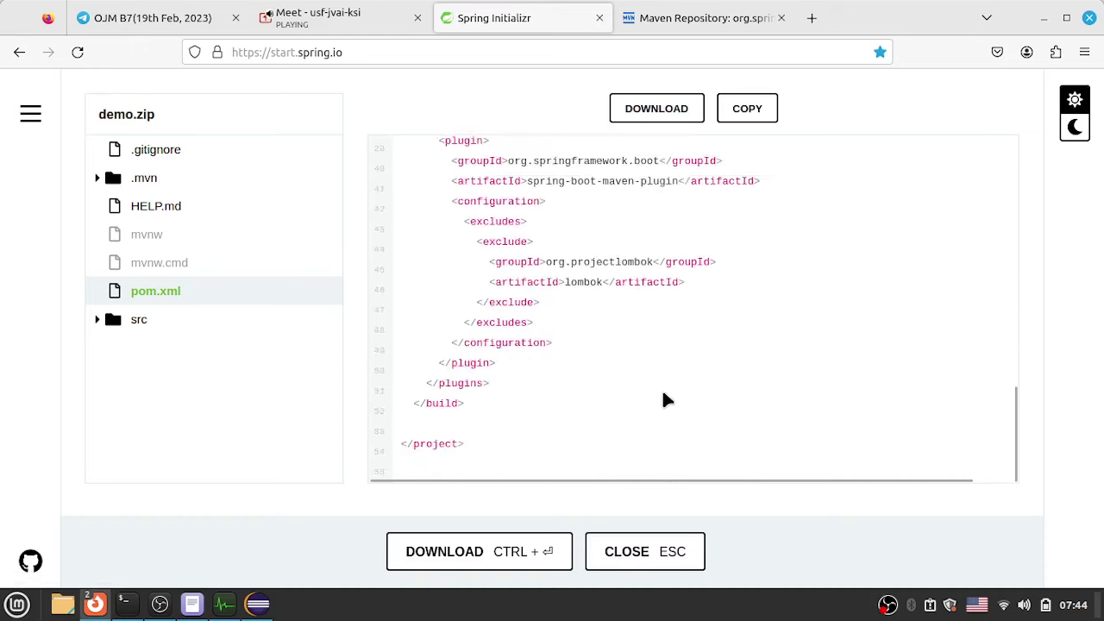
{"action": "scroll", "coordinate": [665, 398], "scroll_direction": "up", "scroll_amount": 2}
{"action": "scroll", "coordinate": [664, 398], "scroll_direction": "up", "scroll_amount": 10}
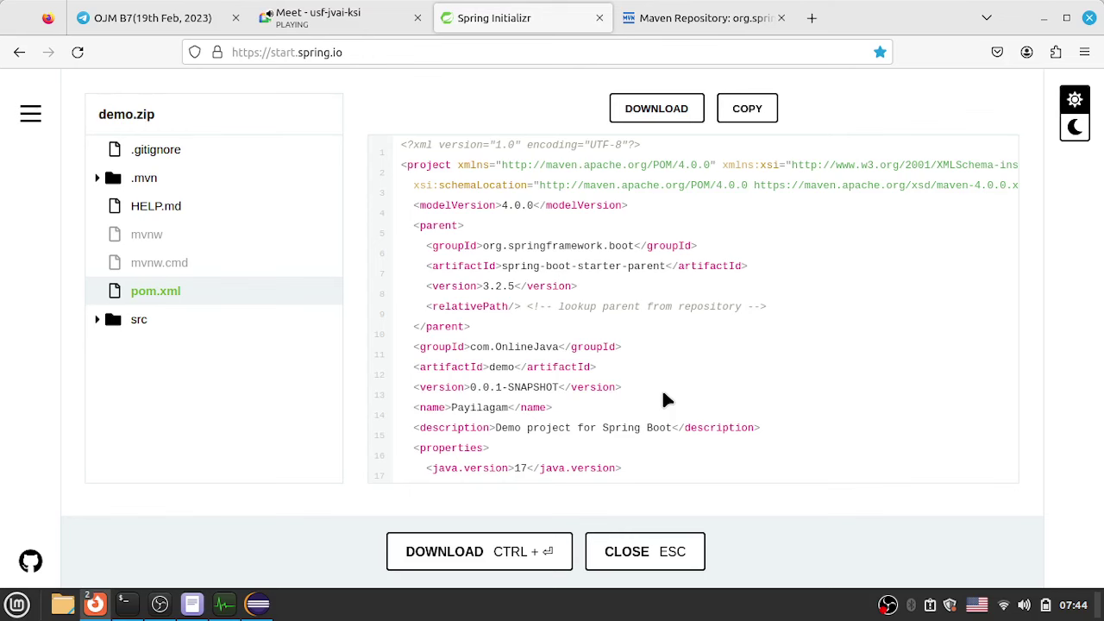
{"action": "left_click", "coordinate": [661, 19]}
{"action": "left_click", "coordinate": [522, 18]}
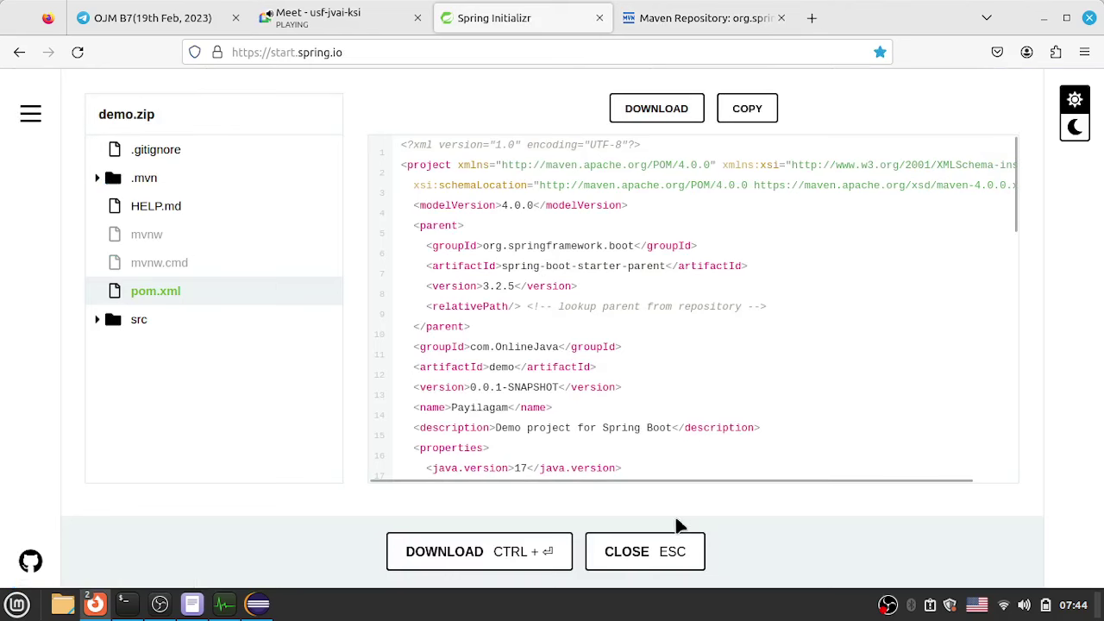
{"action": "left_click", "coordinate": [630, 557]}
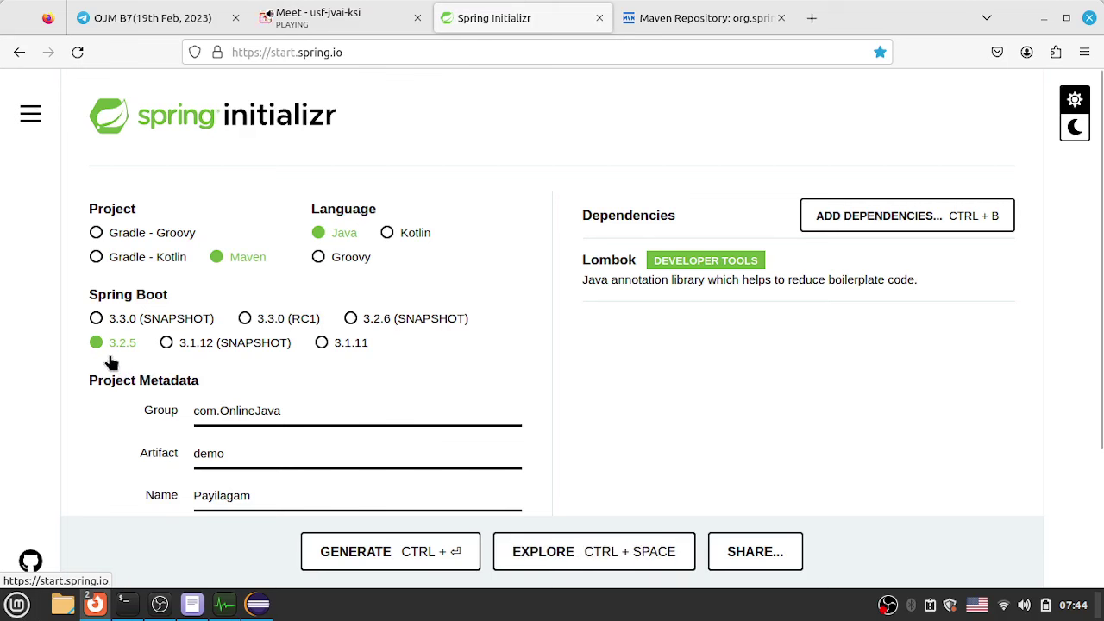
- View the StudentSpringBoot project's Maven libraries in Eclipse, return to Spring Initializr and examine the project metadata, packaging and Java version options
{"action": "mouse_move", "coordinate": [770, 312]}
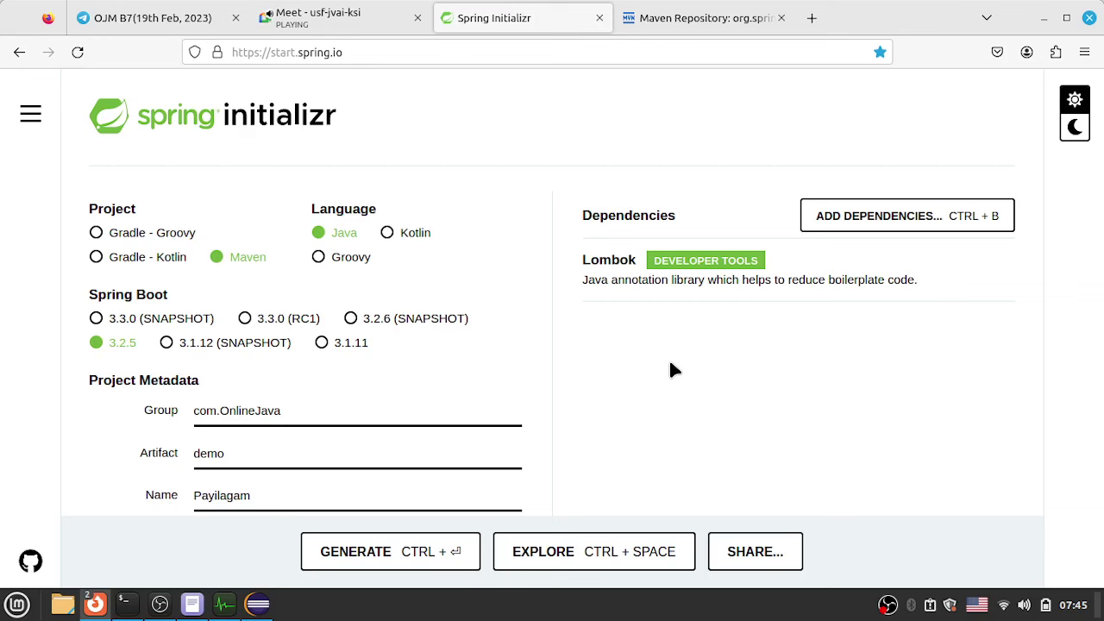
{"action": "key", "text": "alt+Tab"}
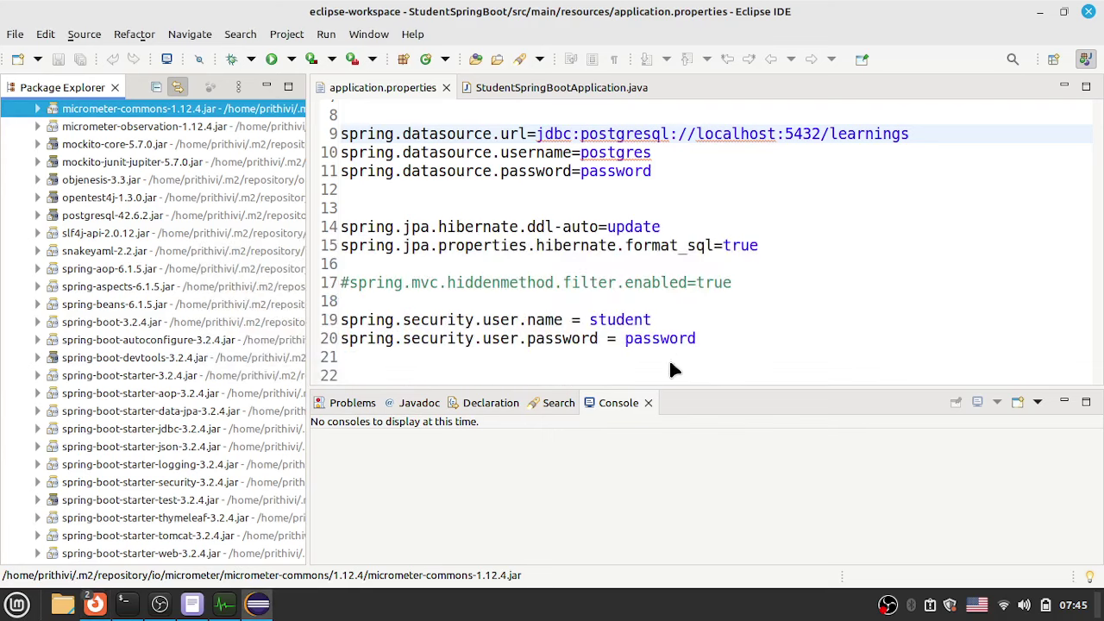
{"action": "key", "text": "alt+Tab"}
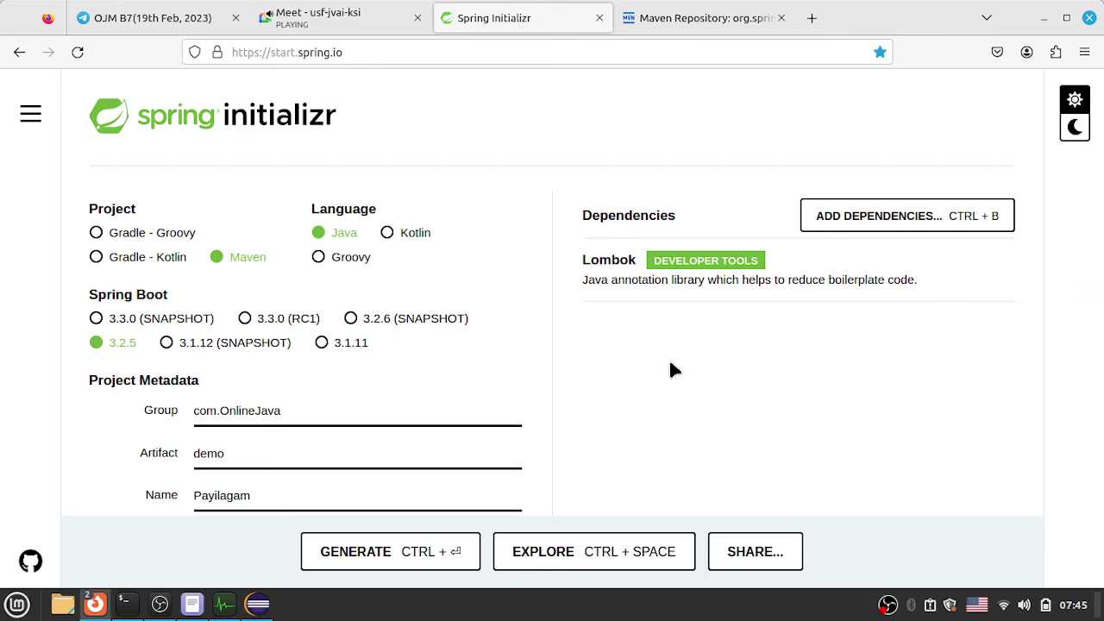
{"action": "scroll", "coordinate": [733, 403], "scroll_direction": "down", "scroll_amount": 2}
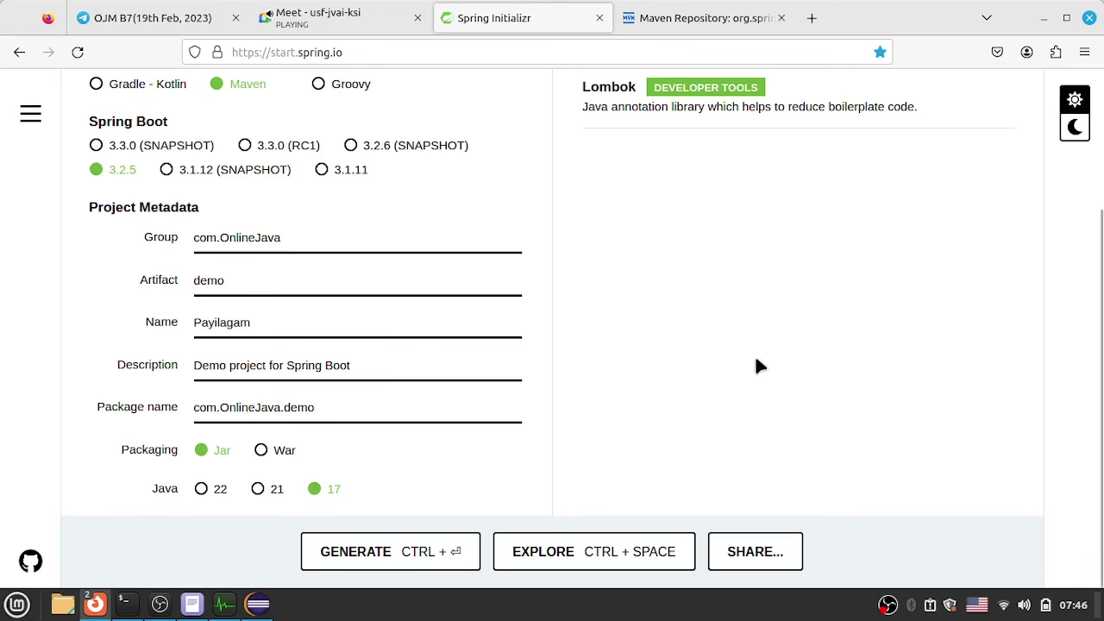
- Search the available dependencies for "spri" and add Spring Web to the project
{"action": "scroll", "coordinate": [767, 354], "scroll_direction": "up", "scroll_amount": 3}
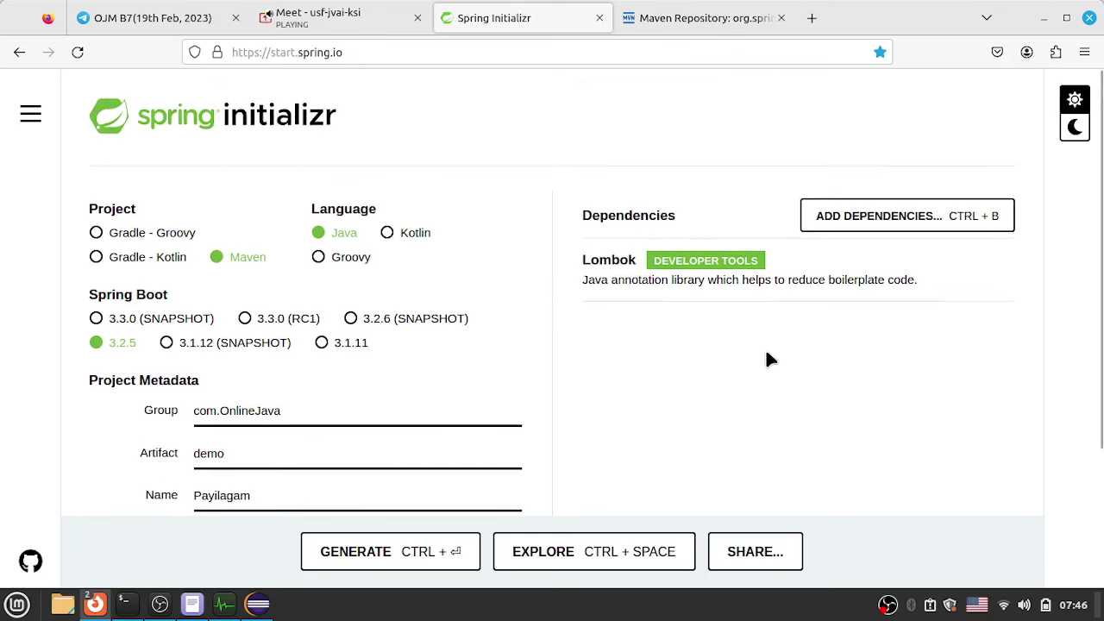
{"action": "scroll", "coordinate": [767, 354], "scroll_direction": "down", "scroll_amount": 2}
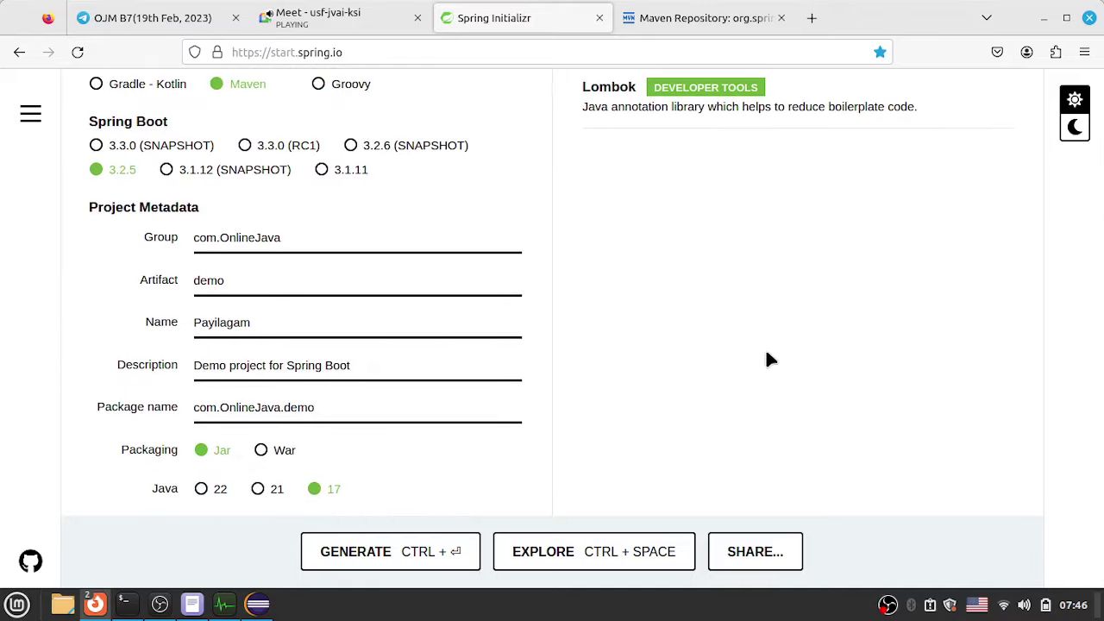
{"action": "scroll", "coordinate": [767, 356], "scroll_direction": "up", "scroll_amount": 2}
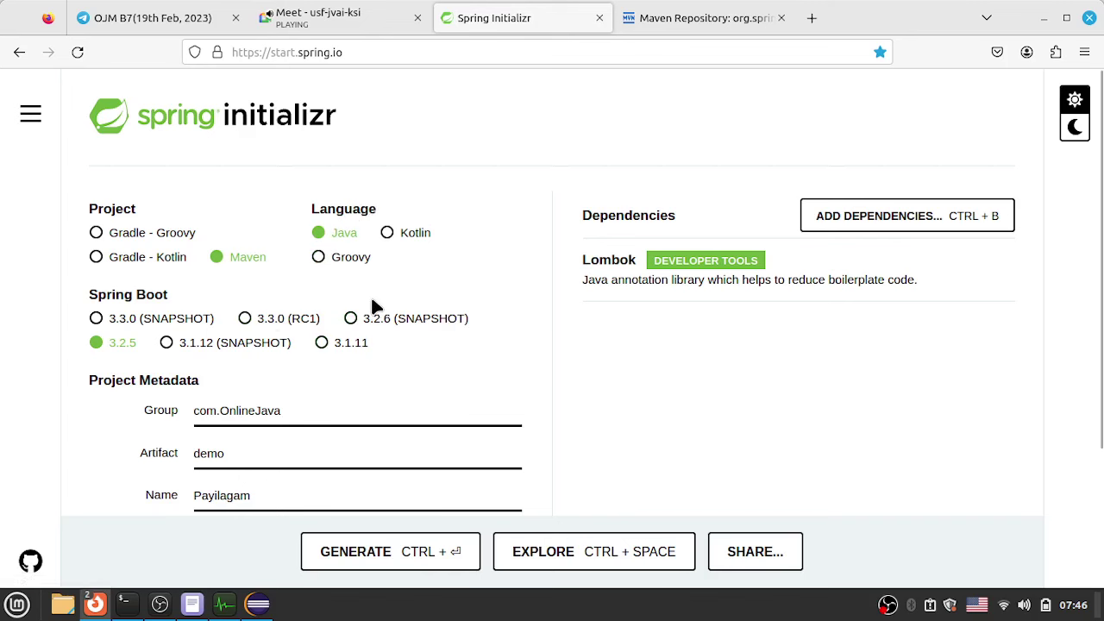
{"action": "scroll", "coordinate": [371, 298], "scroll_direction": "down", "scroll_amount": 2}
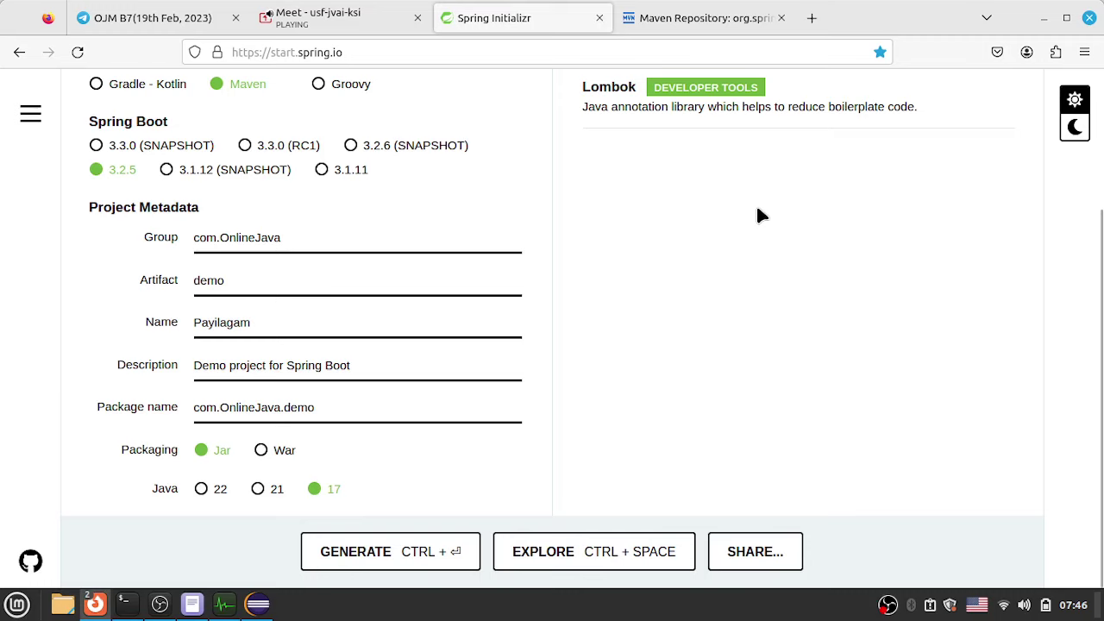
{"action": "scroll", "coordinate": [759, 214], "scroll_direction": "up", "scroll_amount": 2}
{"action": "left_click", "coordinate": [878, 220]}
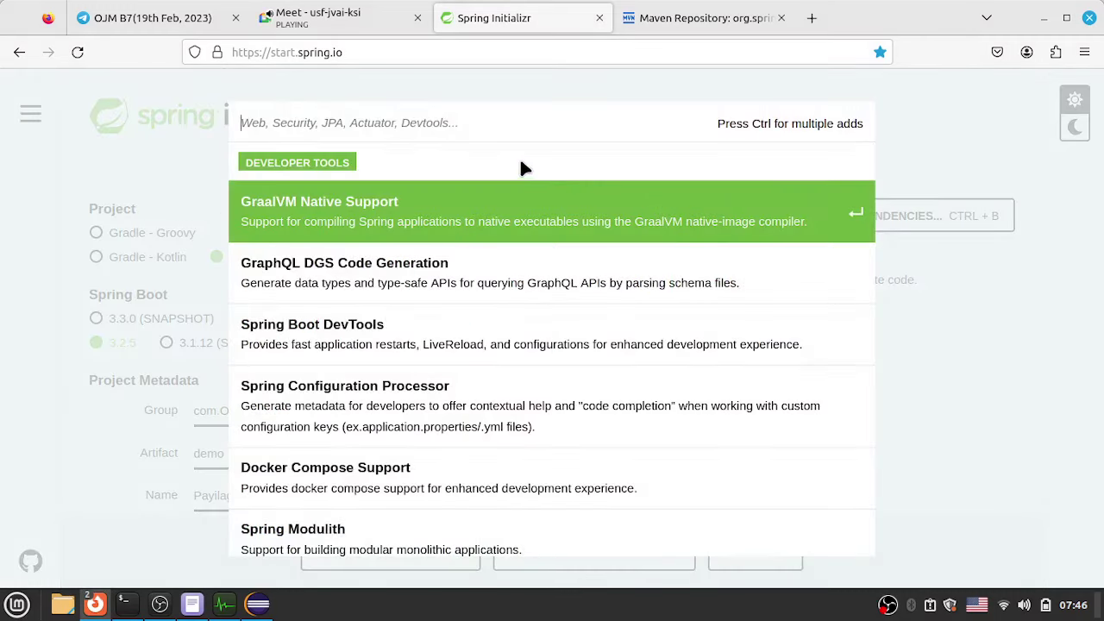
{"action": "type", "text": "spri"}
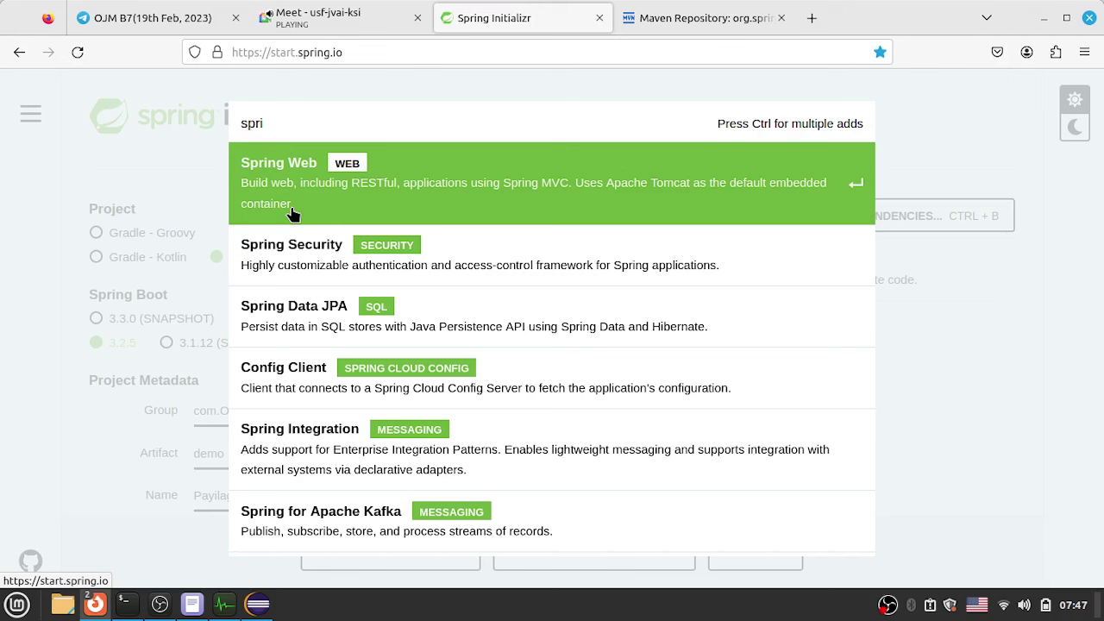
{"action": "left_click", "coordinate": [373, 210]}
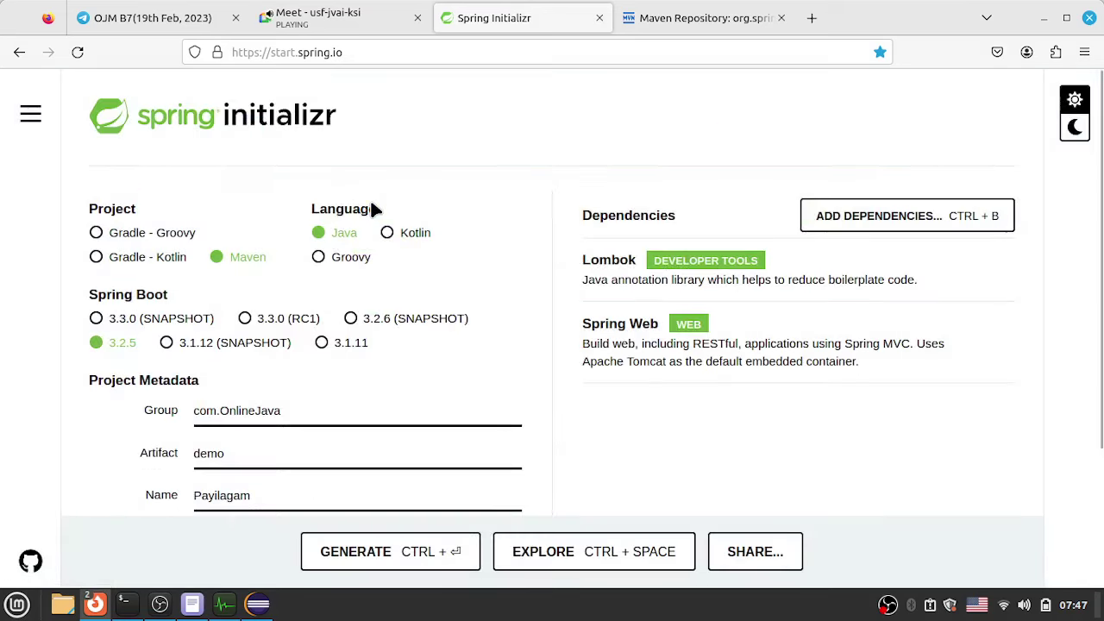
- Highlight the word "embedded" in the Spring Web description and review the project metadata, packaging and Java version settings
{"action": "mouse_move", "coordinate": [636, 320]}
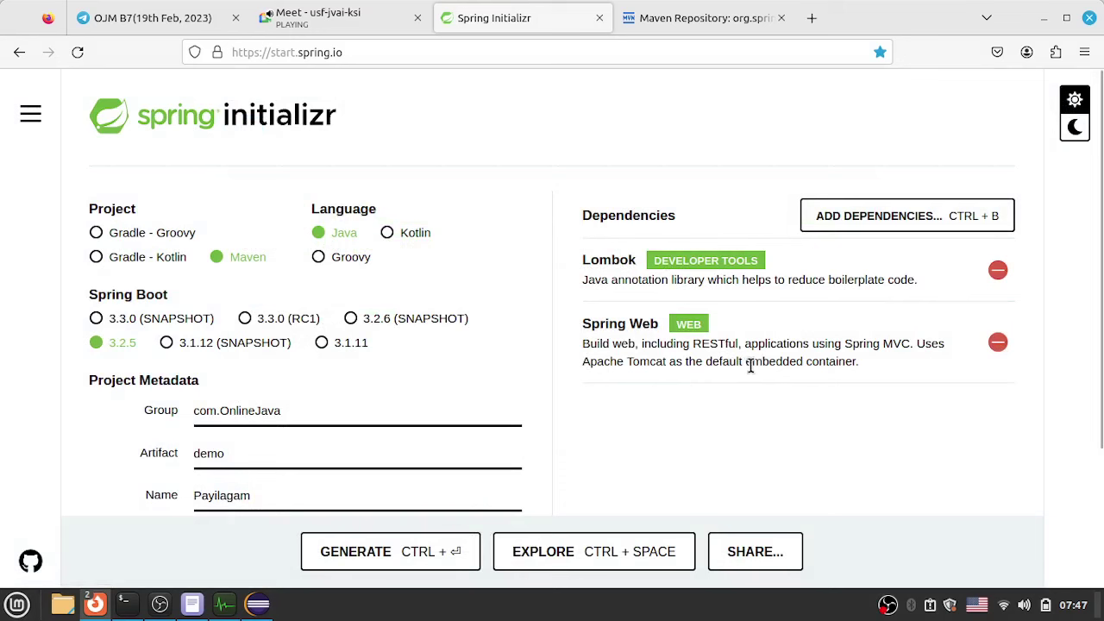
{"action": "left_click_drag", "start_coordinate": [746, 365], "coordinate": [805, 367]}
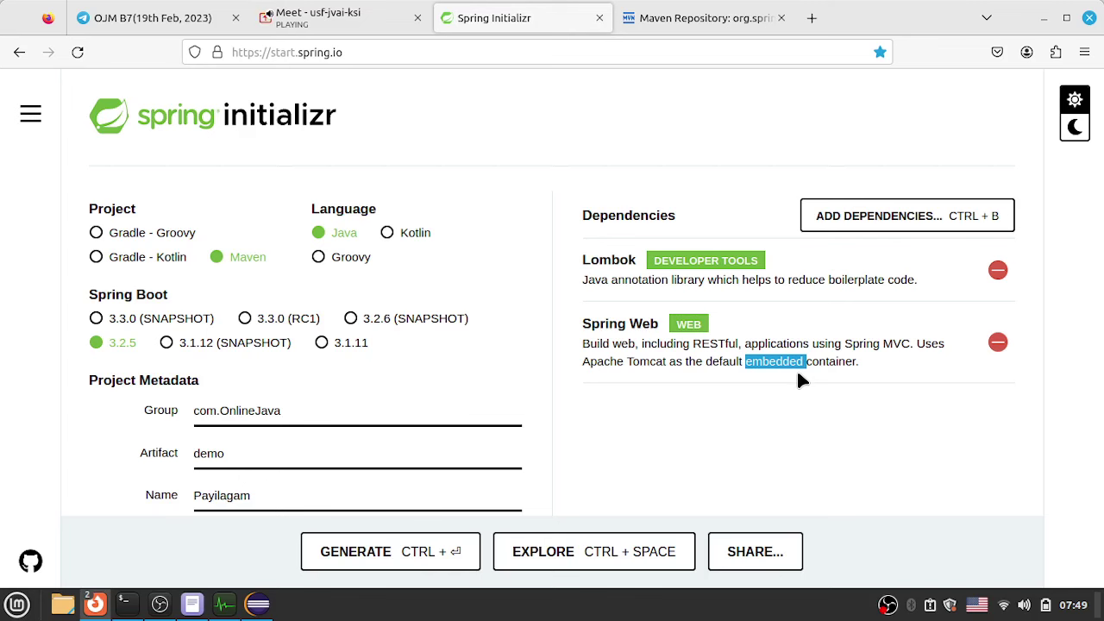
{"action": "scroll", "coordinate": [799, 376], "scroll_direction": "down", "scroll_amount": 3}
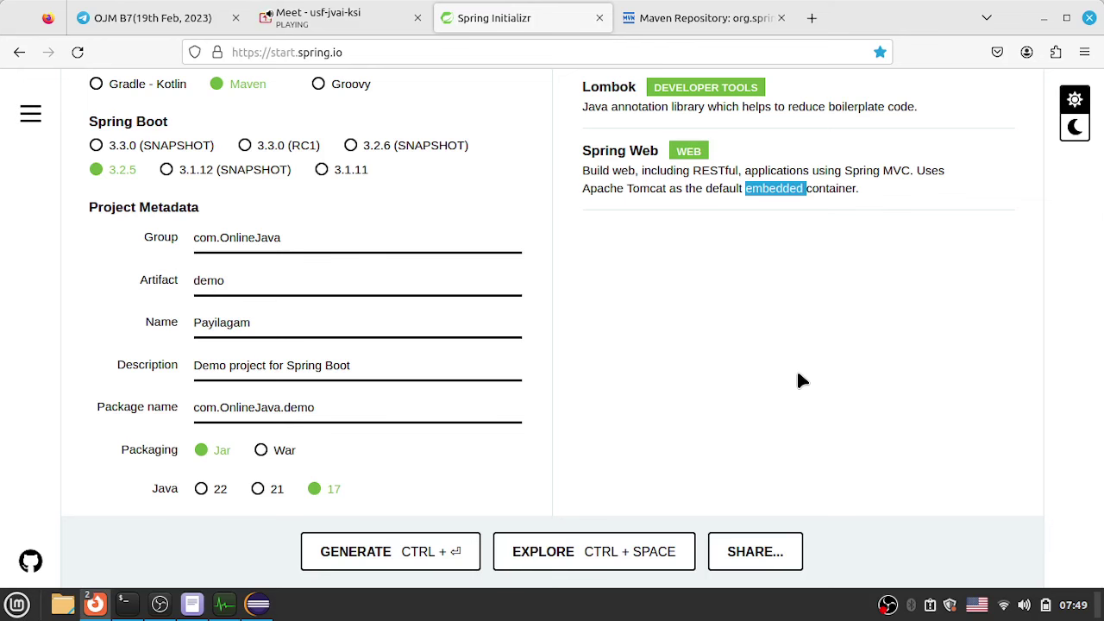
{"action": "scroll", "coordinate": [798, 380], "scroll_direction": "up", "scroll_amount": 3}
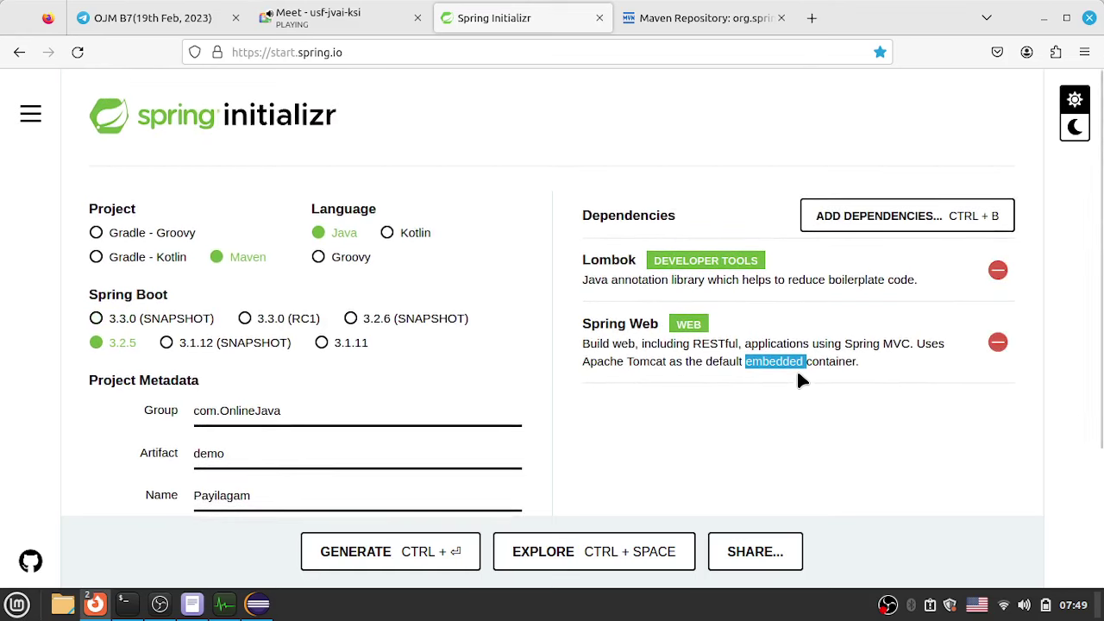
{"action": "scroll", "coordinate": [798, 380], "scroll_direction": "down", "scroll_amount": 3}
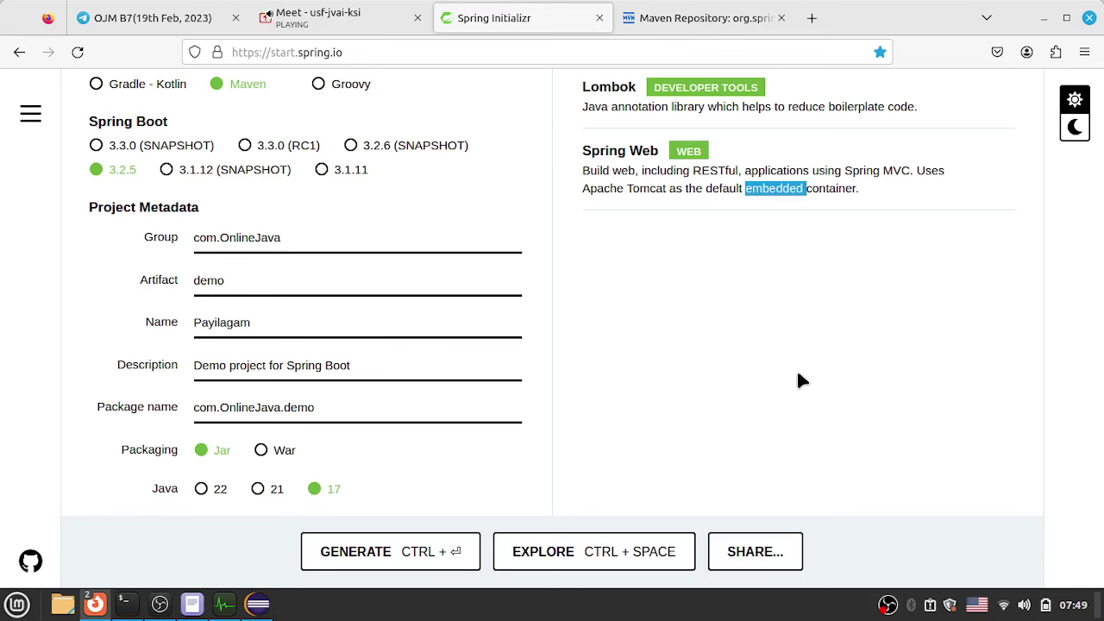
{"action": "scroll", "coordinate": [798, 380], "scroll_direction": "up", "scroll_amount": 3}
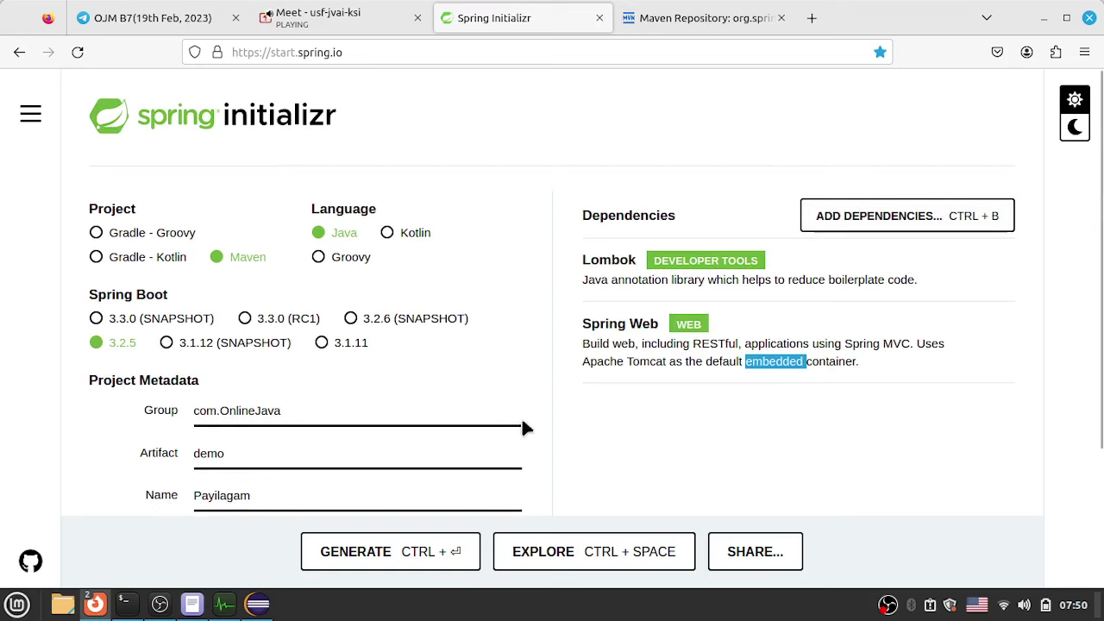
{"action": "scroll", "coordinate": [569, 493], "scroll_direction": "down", "scroll_amount": 3}
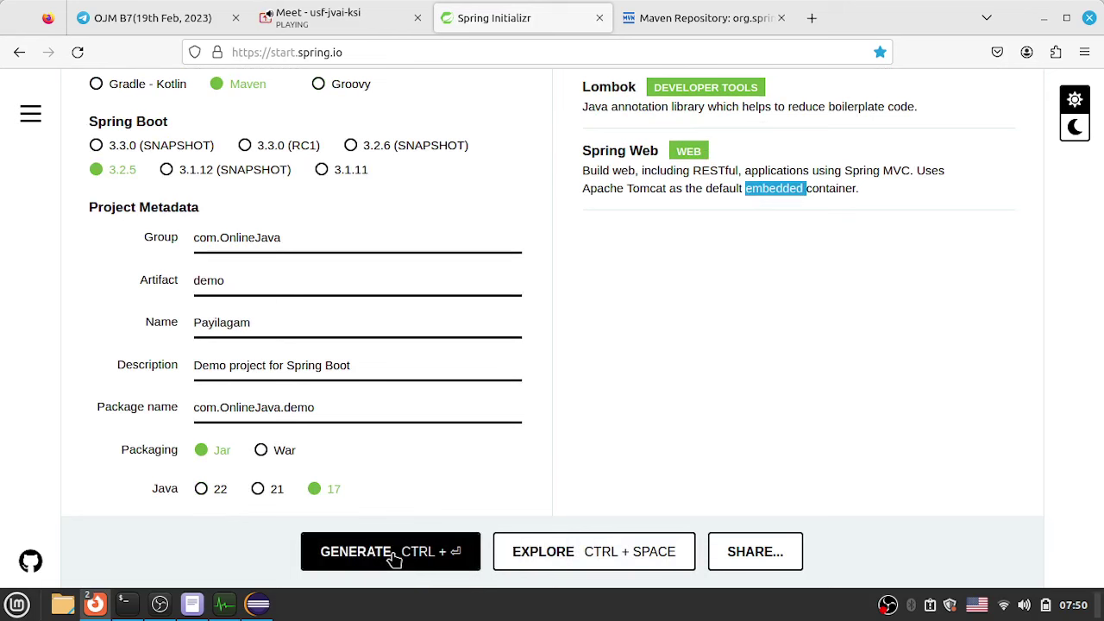
- Switch to Eclipse and collapse the Maven Dependencies node and the StudentSpringBoot project
{"action": "left_click", "coordinate": [258, 603]}
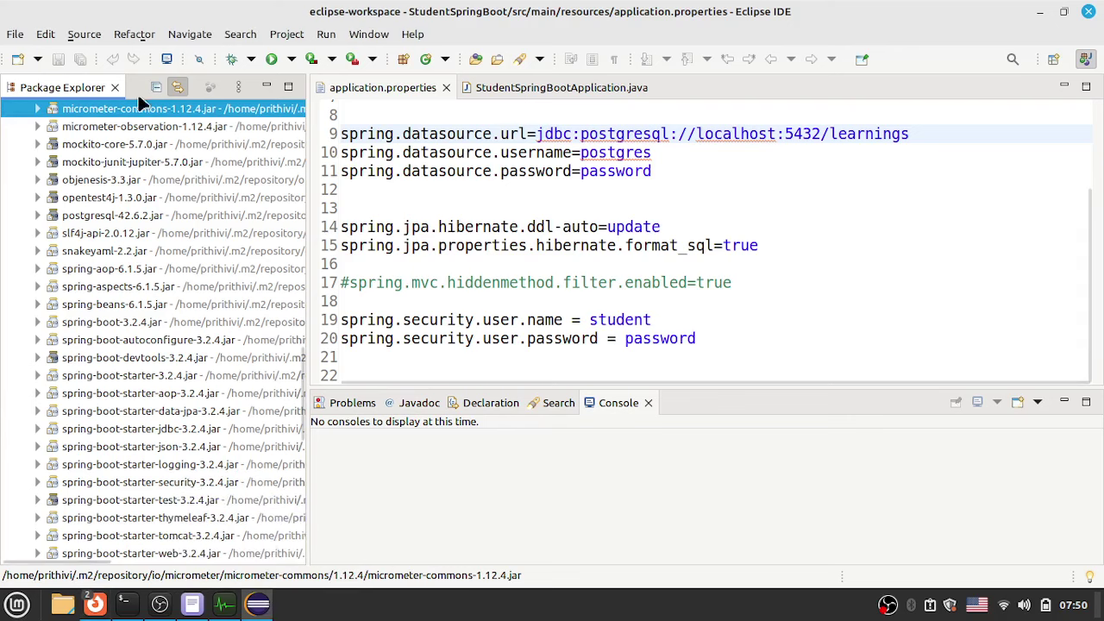
{"action": "scroll", "coordinate": [94, 137], "scroll_direction": "up", "scroll_amount": 15}
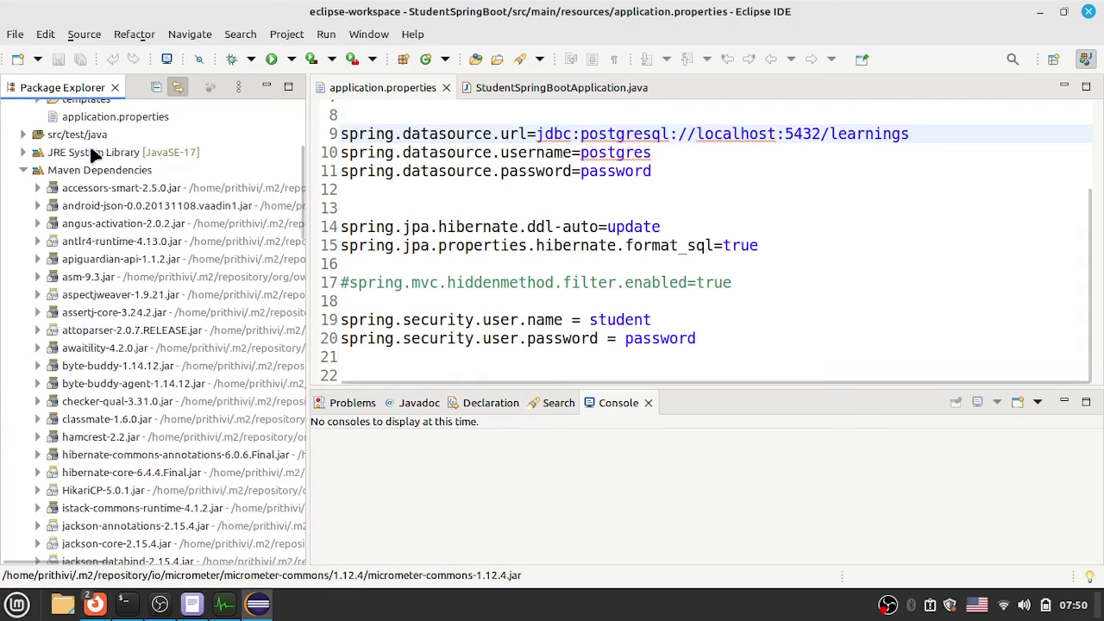
{"action": "left_click", "coordinate": [24, 171]}
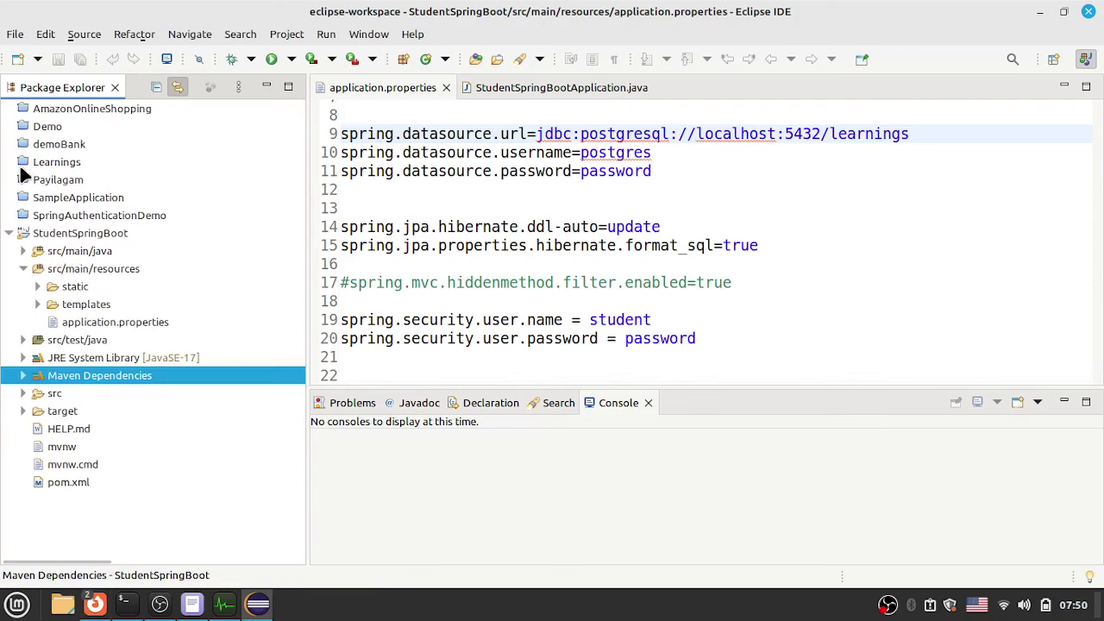
{"action": "left_click", "coordinate": [10, 233]}
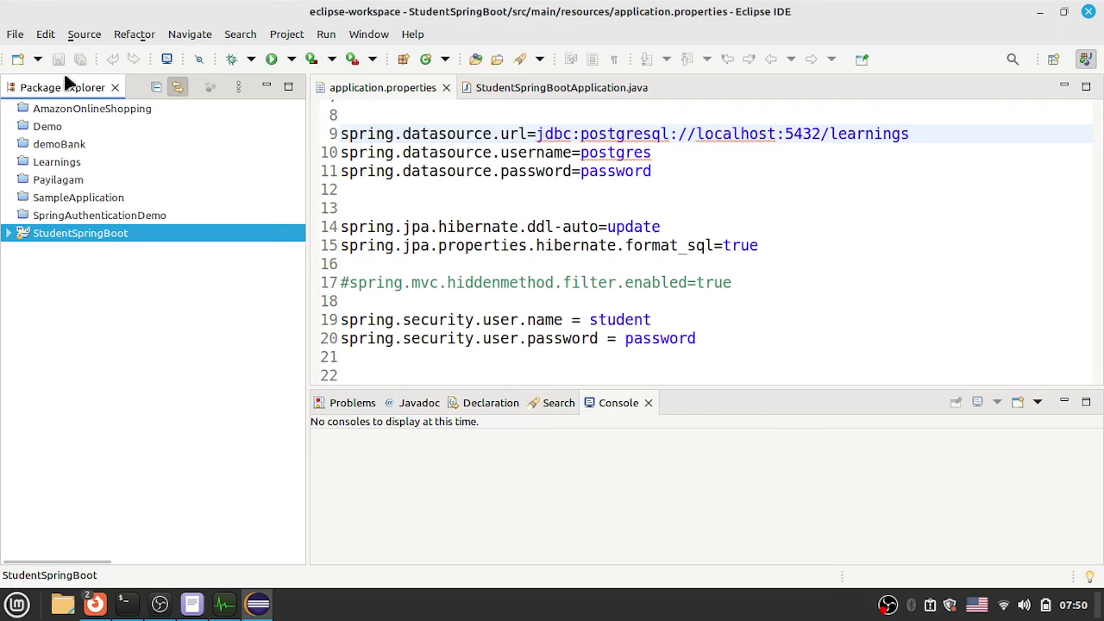
- Start a new Maven project in the default workspace location using spring-boot-blank-archetype version 1.0.6
{"action": "left_click", "coordinate": [14, 34]}
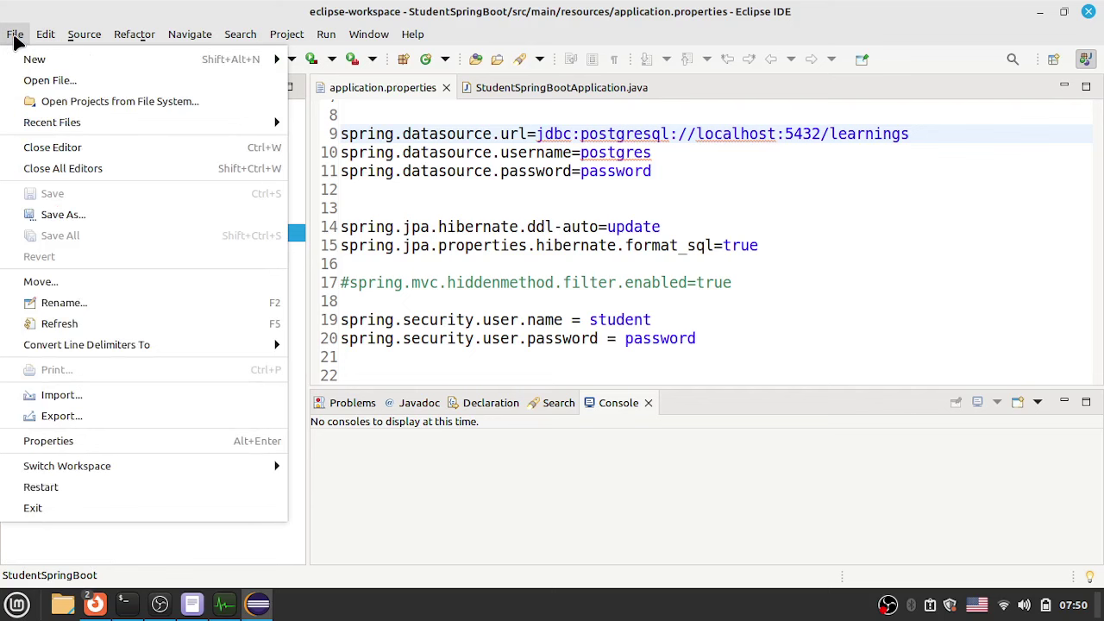
{"action": "mouse_move", "coordinate": [44, 59]}
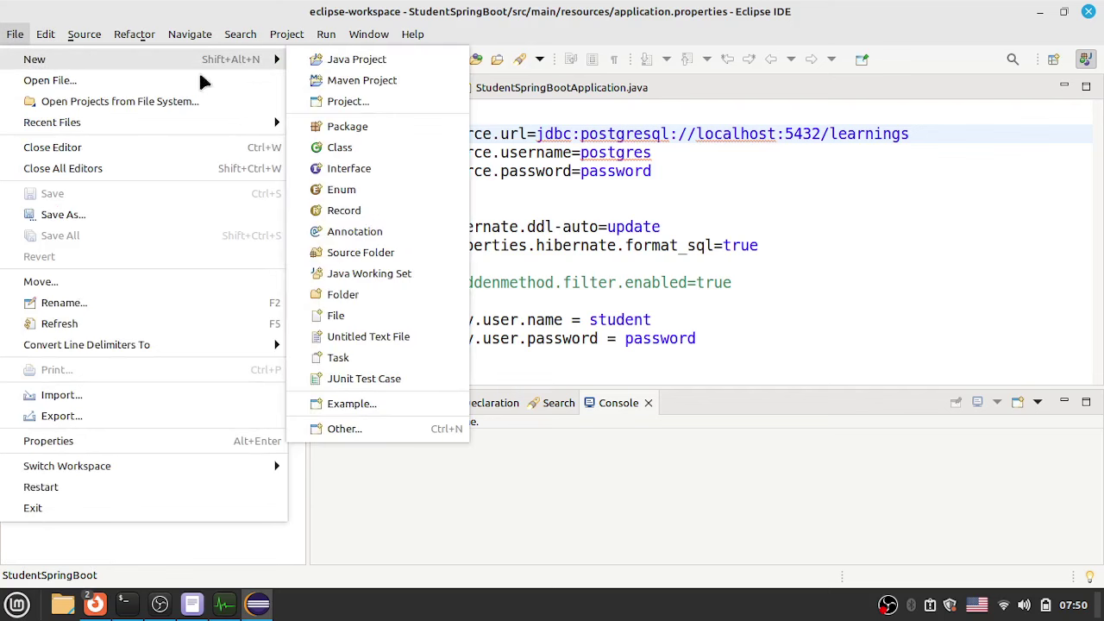
{"action": "left_click", "coordinate": [380, 80]}
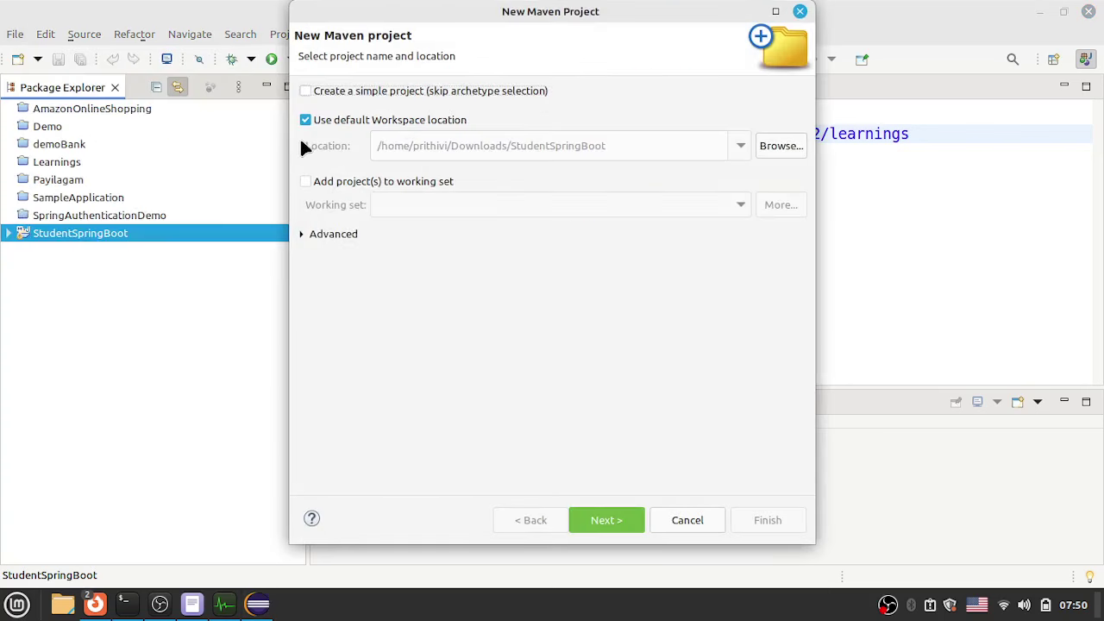
{"action": "left_click", "coordinate": [619, 522]}
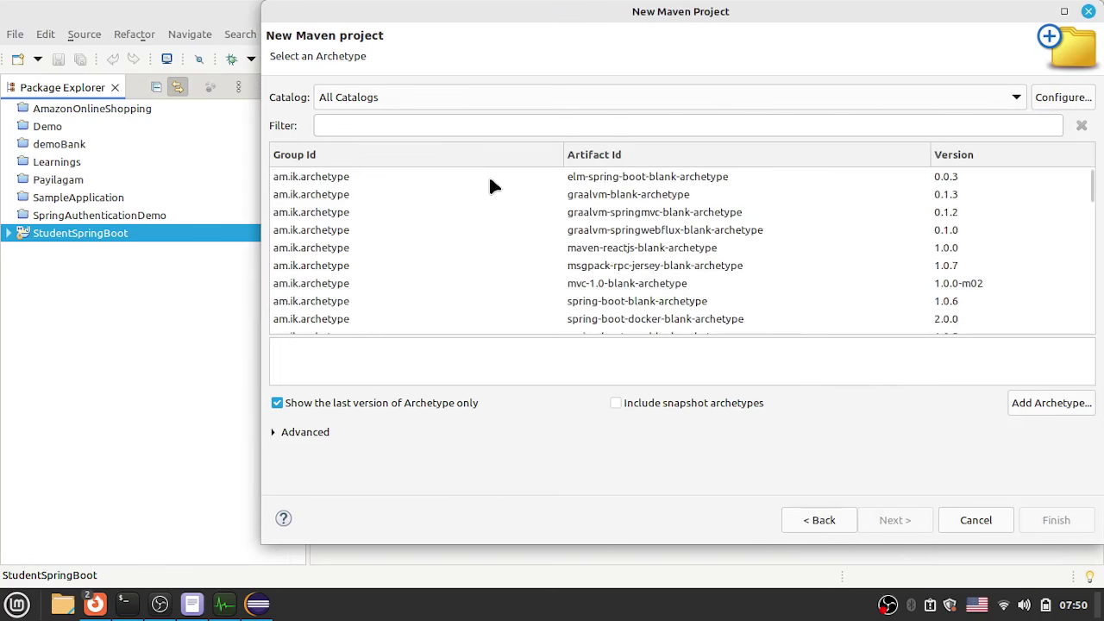
{"action": "left_click", "coordinate": [581, 302]}
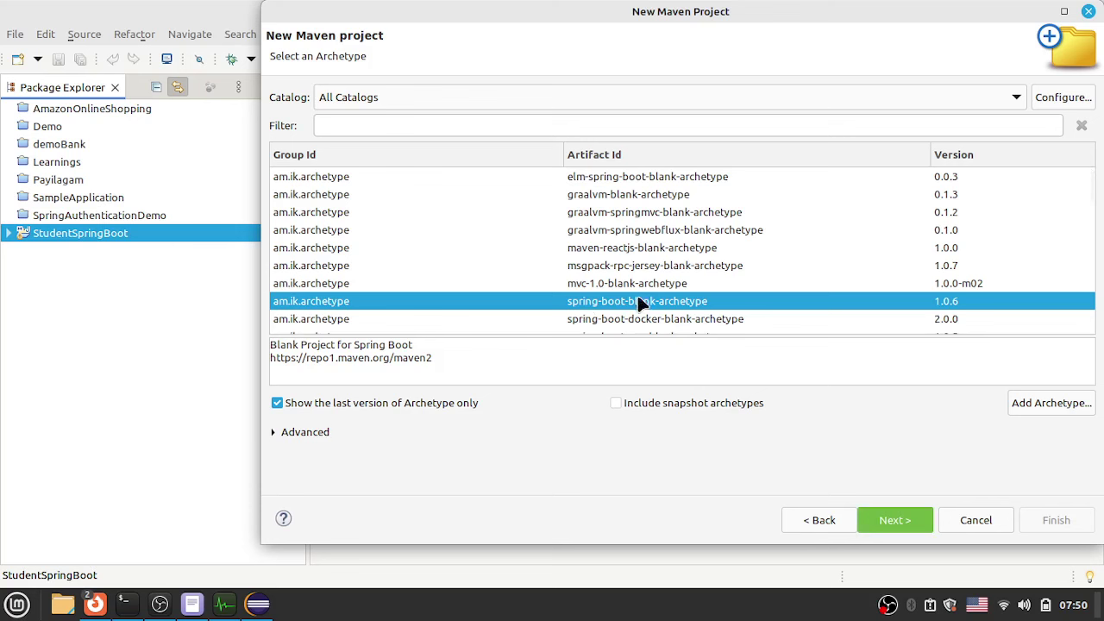
{"action": "left_click", "coordinate": [891, 517]}
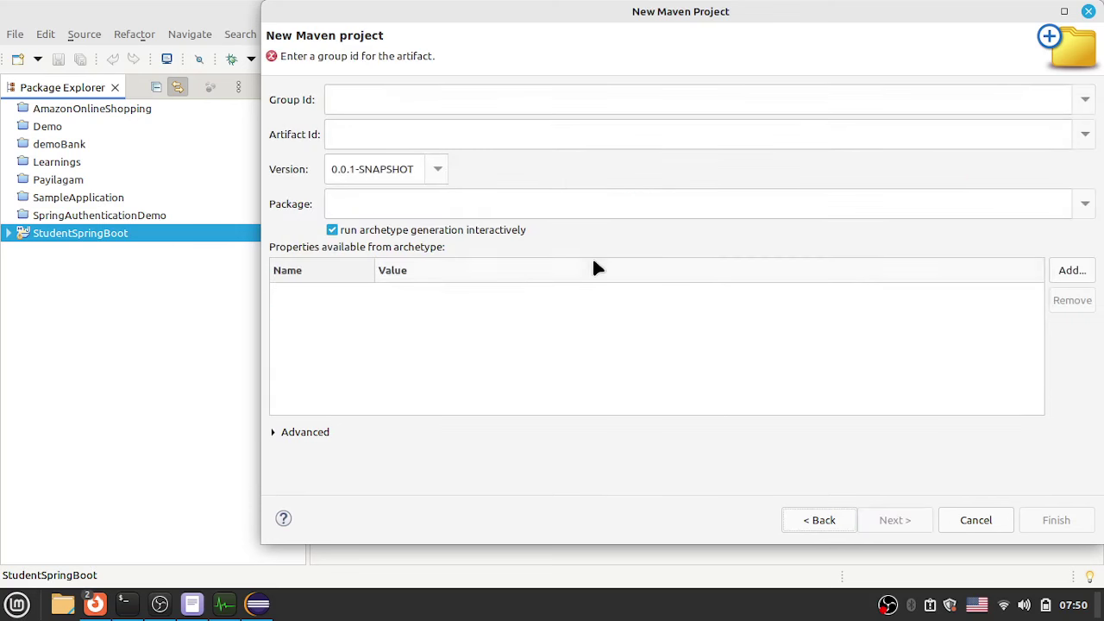
- Set the group id to sample and the artifact id to test, and create the Maven project
{"action": "left_click", "coordinate": [459, 104]}
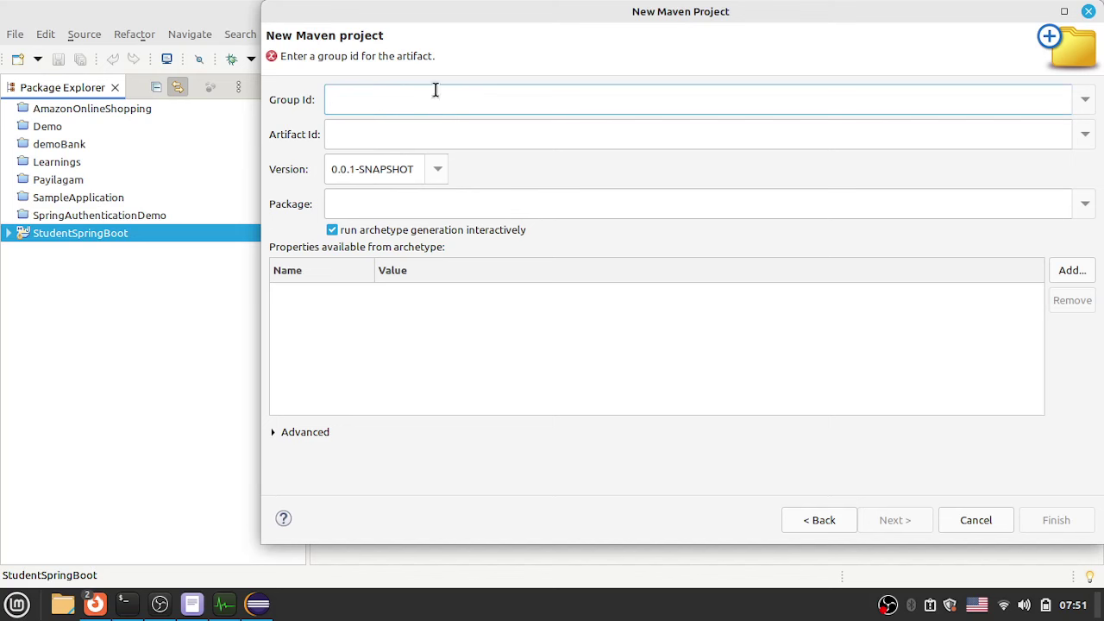
{"action": "type", "text": "sample"}
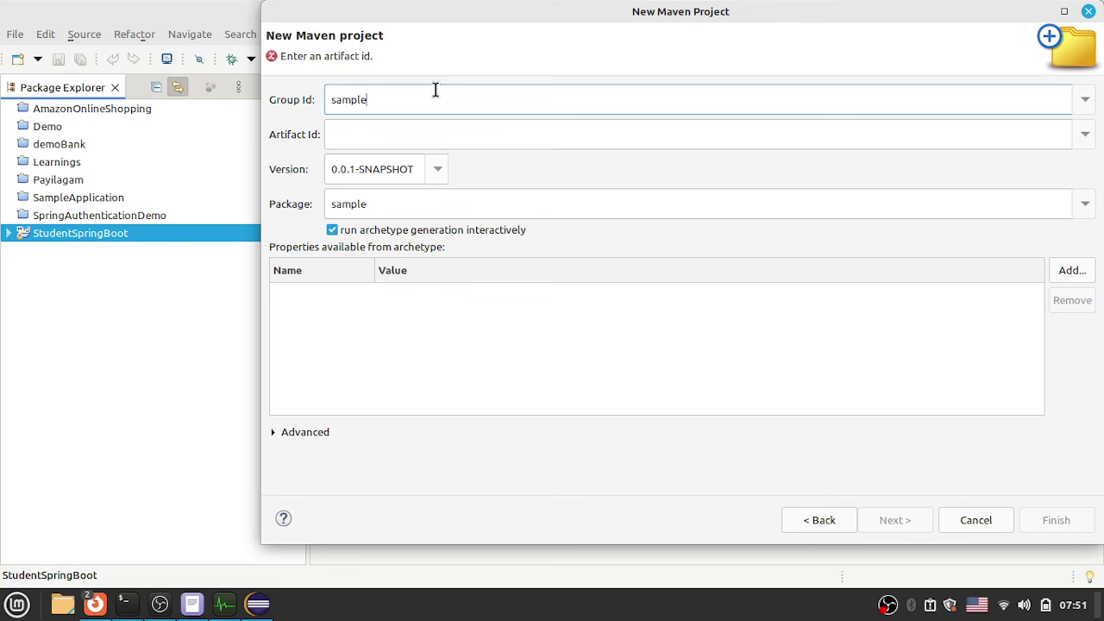
{"action": "left_click", "coordinate": [394, 126]}
{"action": "type", "text": "test"}
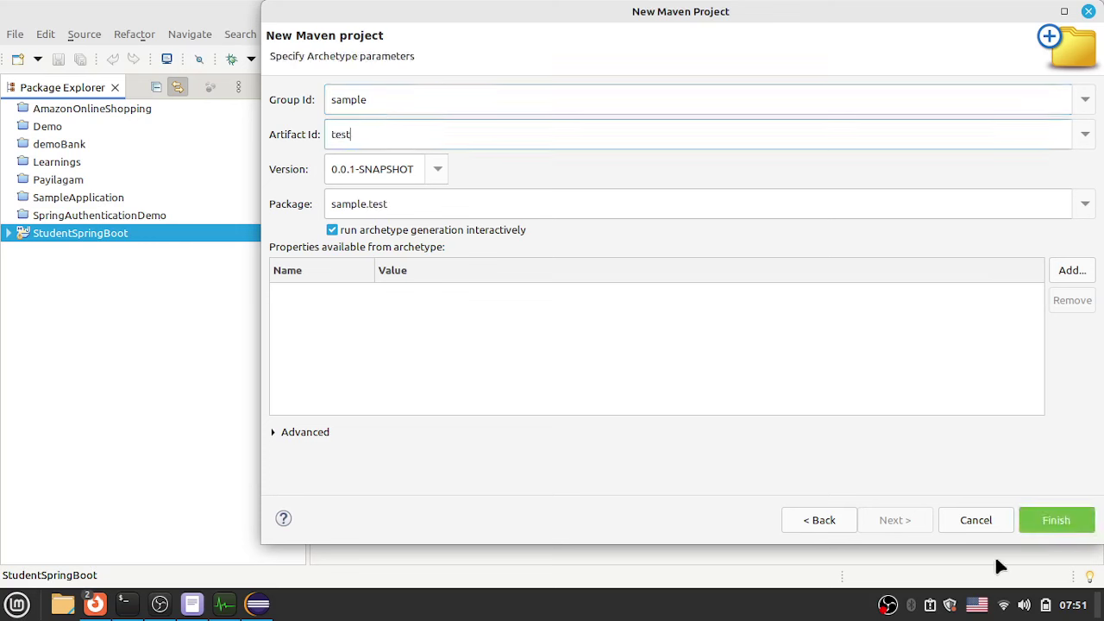
{"action": "left_click", "coordinate": [1057, 513]}
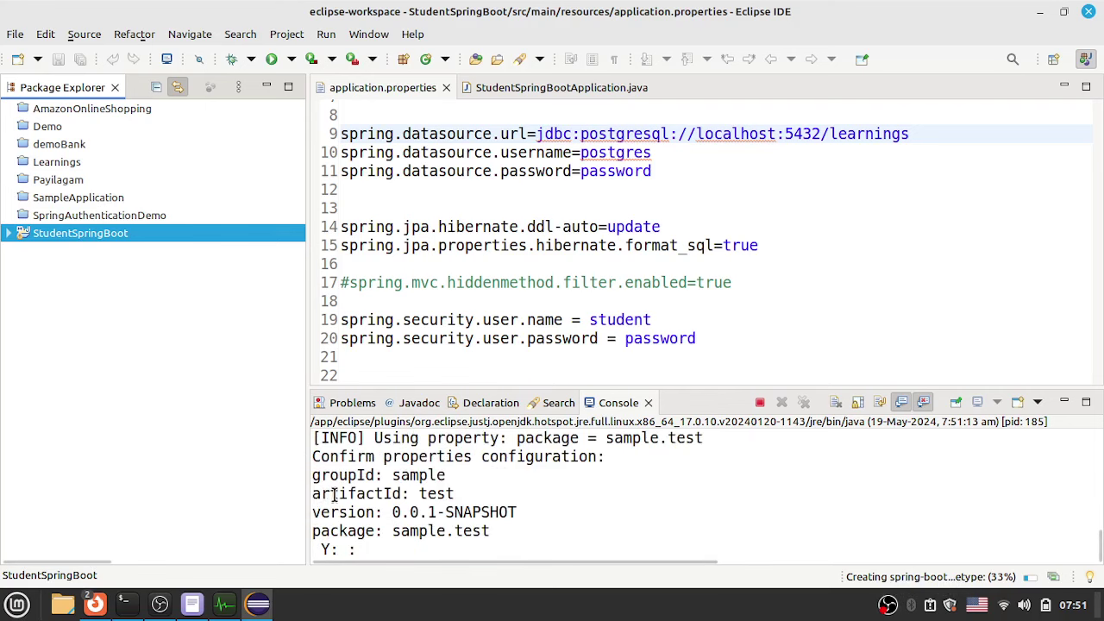
- Examine the project generation output in the console and highlight the repo.maven.apache.org address in the download line
{"action": "scroll", "coordinate": [352, 496], "scroll_direction": "up", "scroll_amount": 2}
{"action": "scroll", "coordinate": [352, 496], "scroll_direction": "up", "scroll_amount": 3}
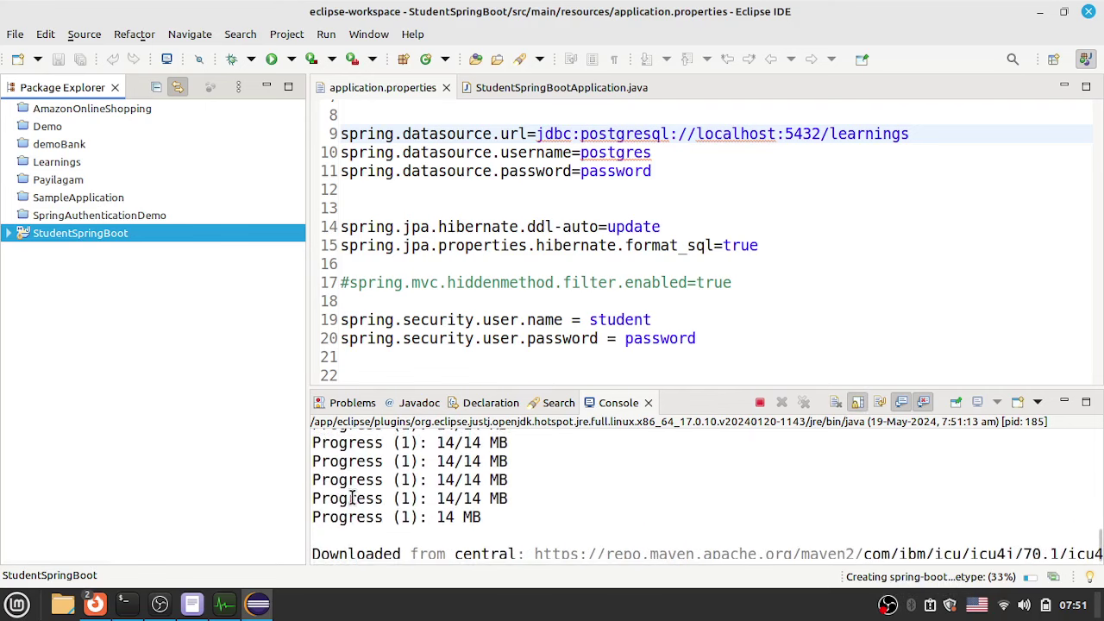
{"action": "scroll", "coordinate": [352, 498], "scroll_direction": "down", "scroll_amount": 1}
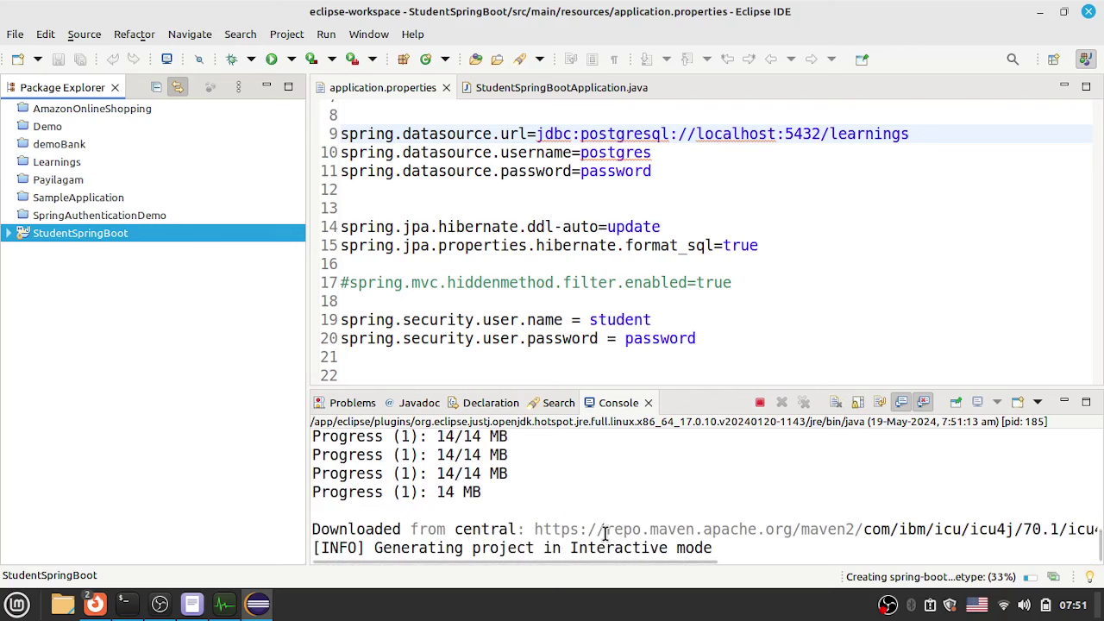
{"action": "left_click_drag", "start_coordinate": [605, 530], "coordinate": [864, 533]}
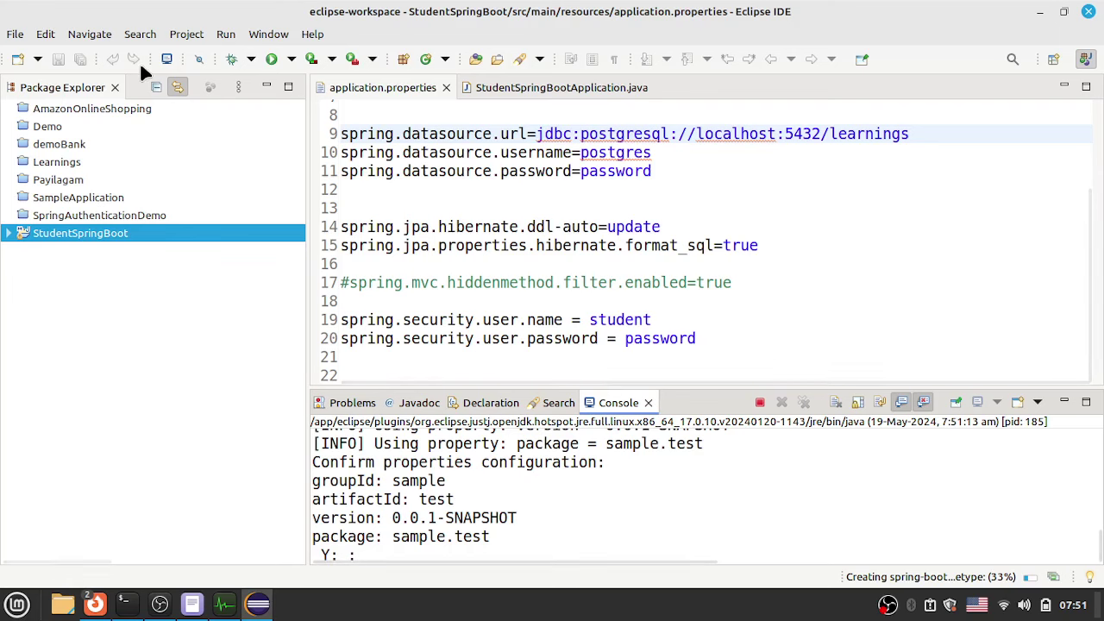
- Open the Import wizard, view the Existing Maven Projects option, and cancel the wizard
{"action": "left_click", "coordinate": [15, 35]}
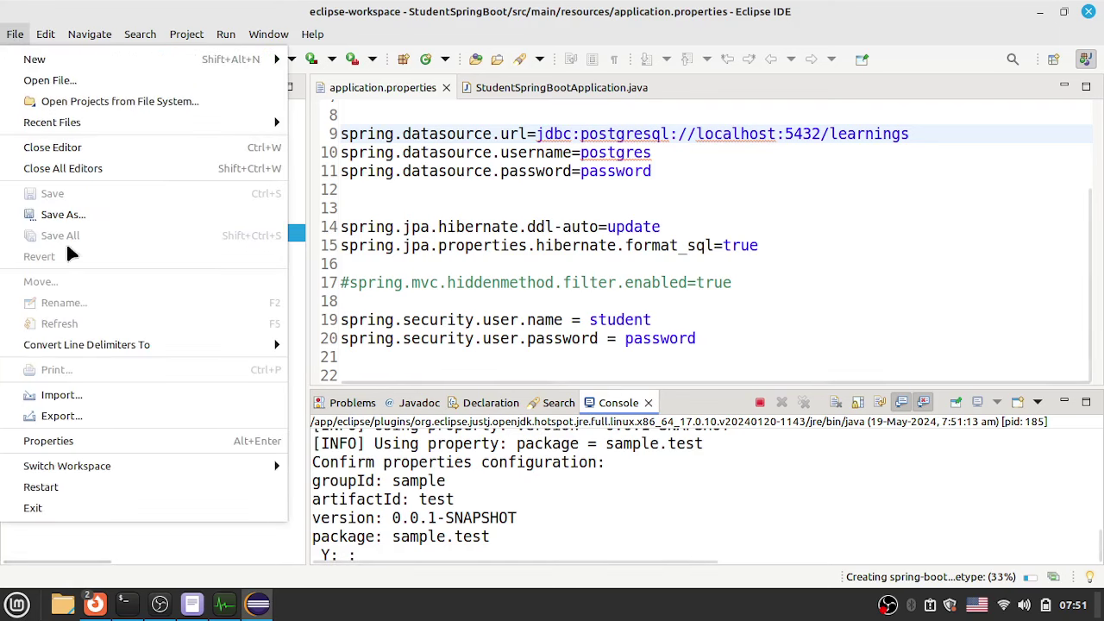
{"action": "left_click", "coordinate": [93, 397]}
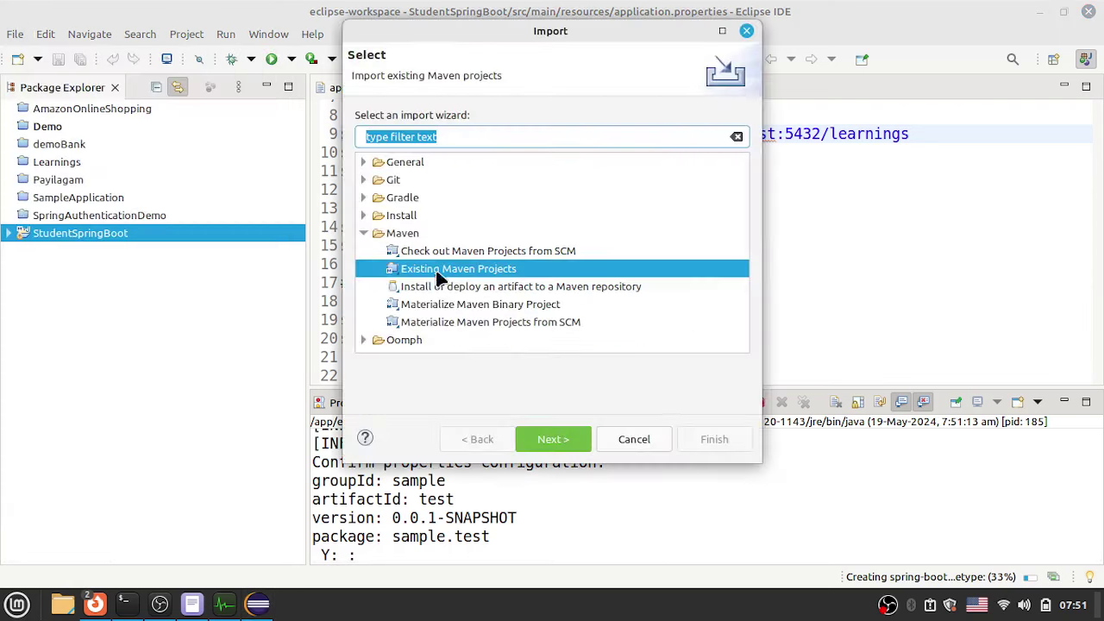
{"action": "left_click", "coordinate": [636, 440]}
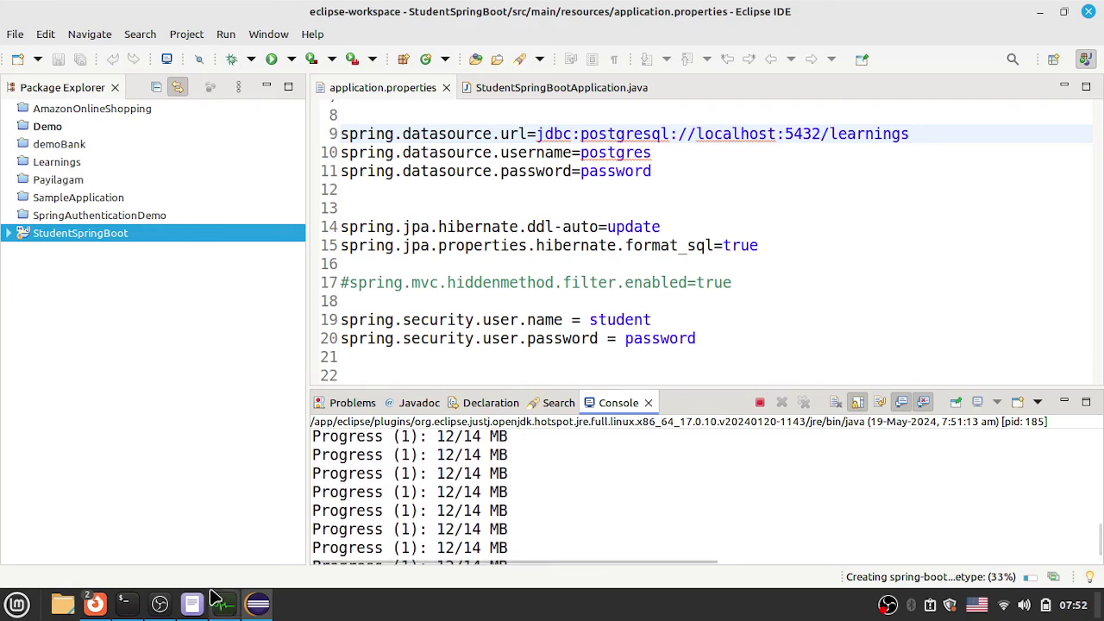
{"action": "mouse_move", "coordinate": [107, 608]}
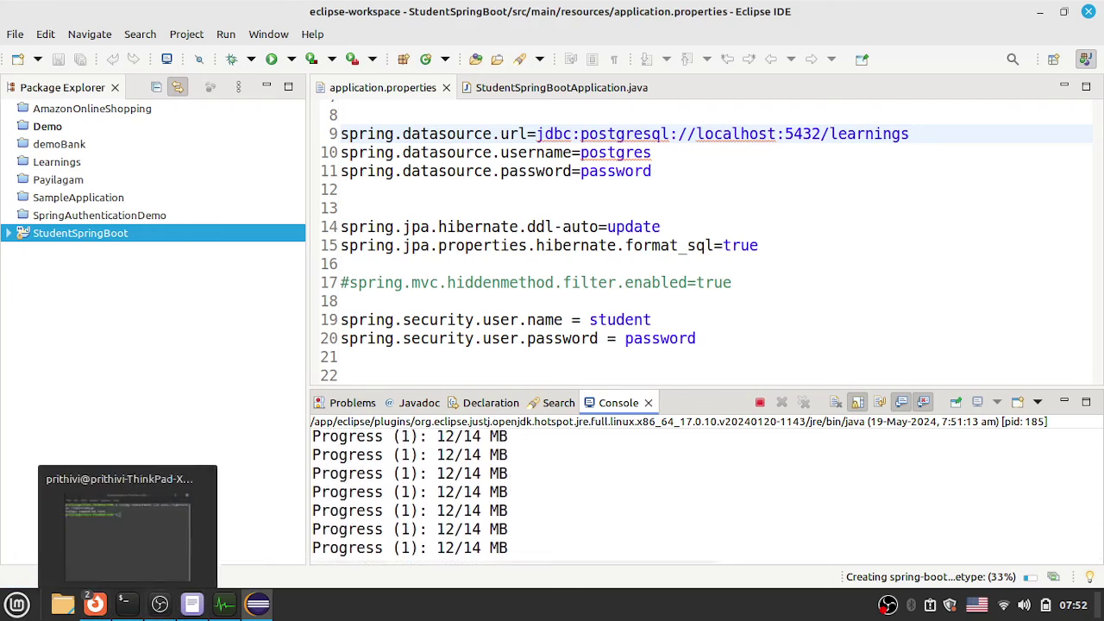
- Close the Console view below the application.properties editor
{"action": "mouse_move", "coordinate": [206, 616]}
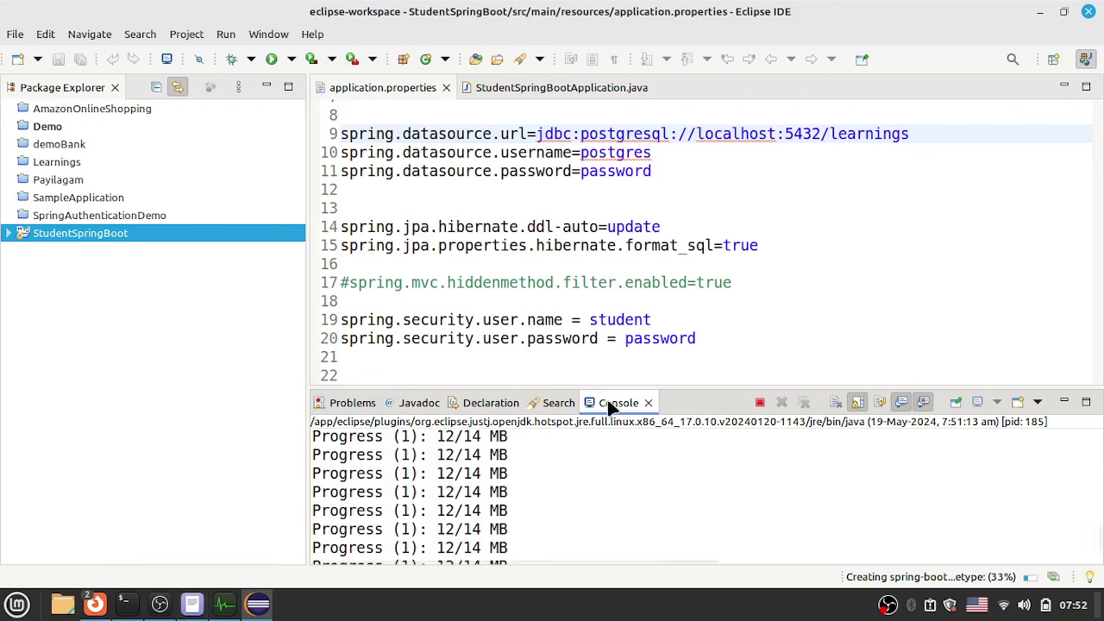
{"action": "left_click", "coordinate": [648, 403]}
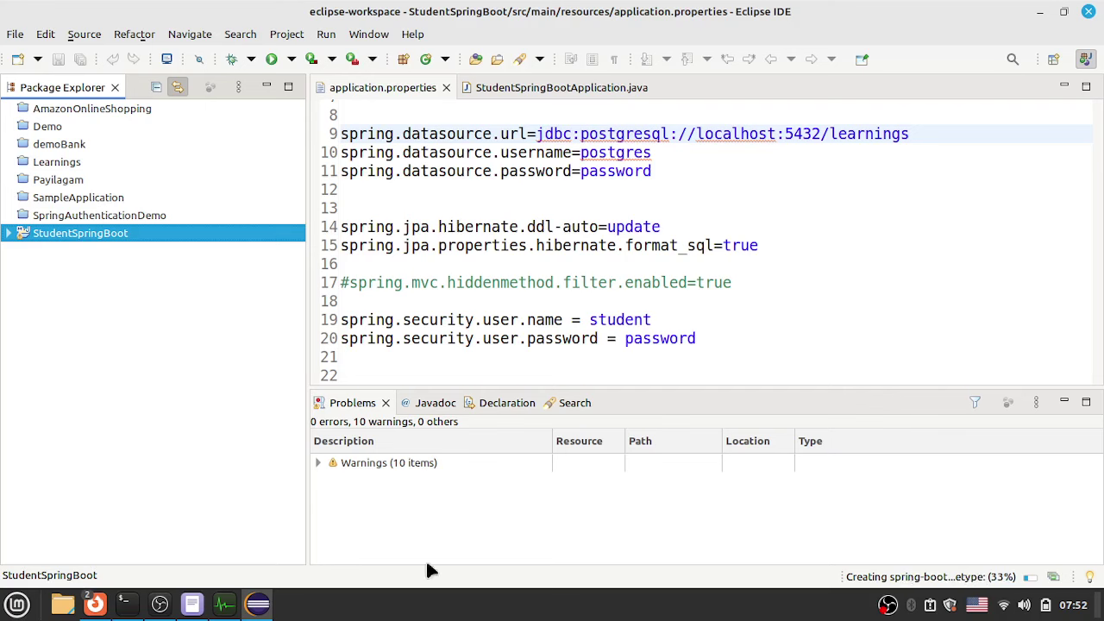
- Switch to Spring Initializr in Firefox and generate the Maven project with artifact demo, Jar packaging and Java 17
{"action": "mouse_move", "coordinate": [95, 604]}
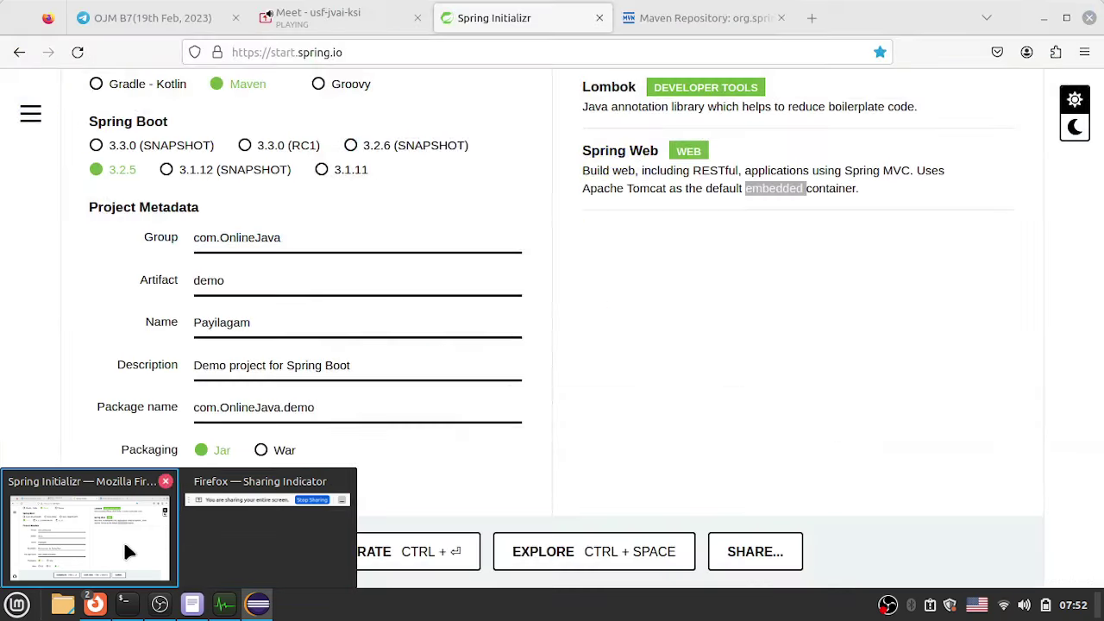
{"action": "left_click", "coordinate": [124, 540]}
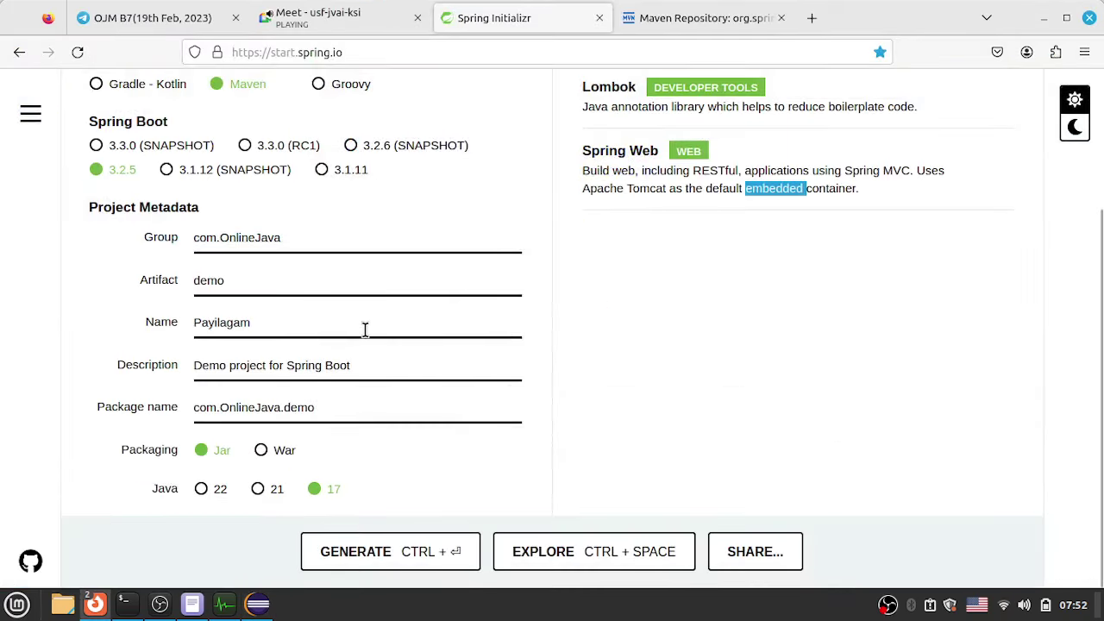
{"action": "left_click", "coordinate": [736, 328]}
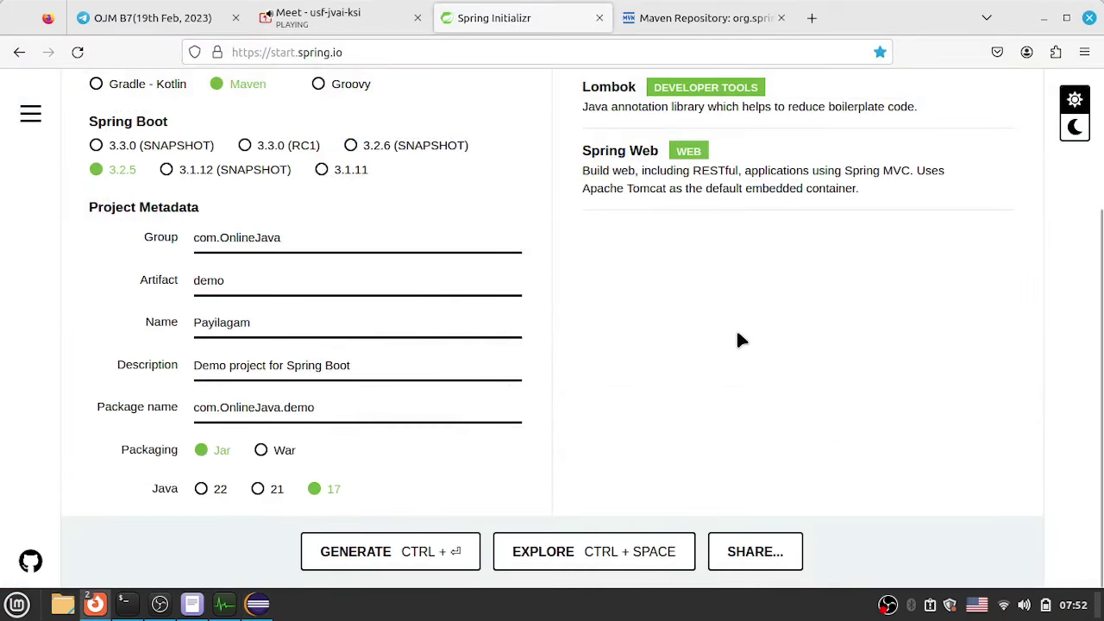
{"action": "scroll", "coordinate": [736, 328], "scroll_direction": "up", "scroll_amount": 5}
{"action": "scroll", "coordinate": [736, 340], "scroll_direction": "down", "scroll_amount": 3}
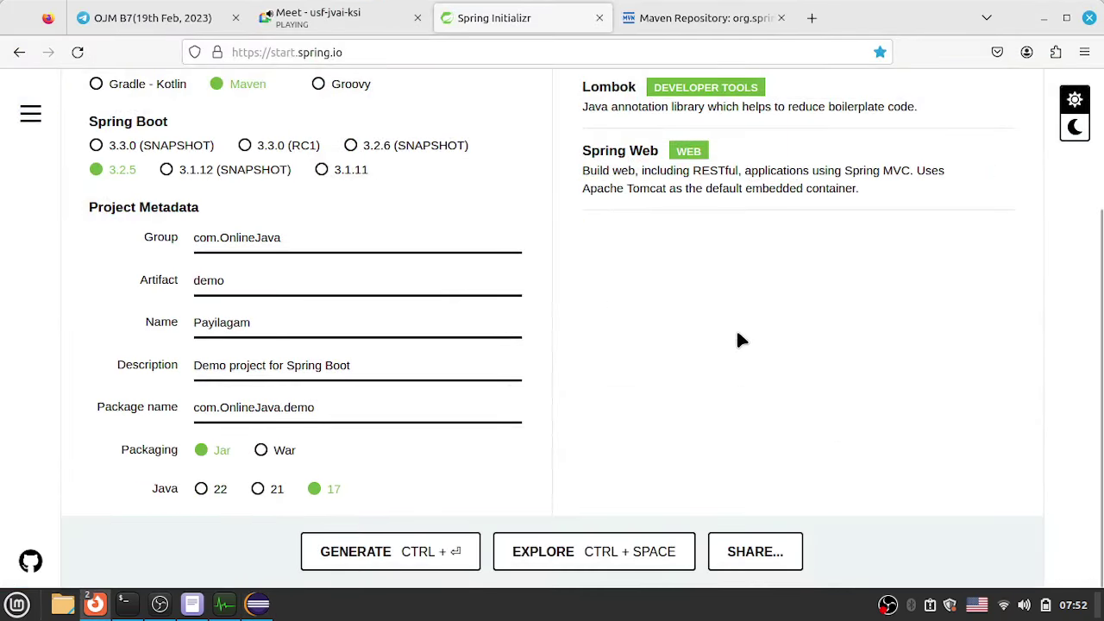
{"action": "left_click", "coordinate": [377, 549]}
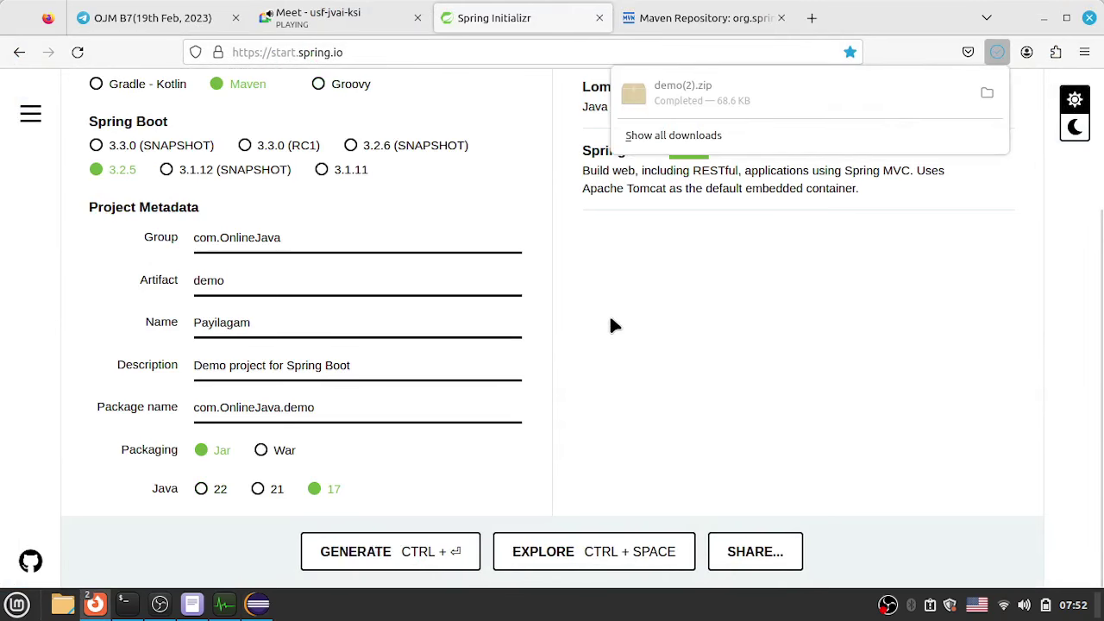
- Locate the downloaded demo(2).zip in its folder and extract it there, replacing all existing files
{"action": "left_click", "coordinate": [699, 137]}
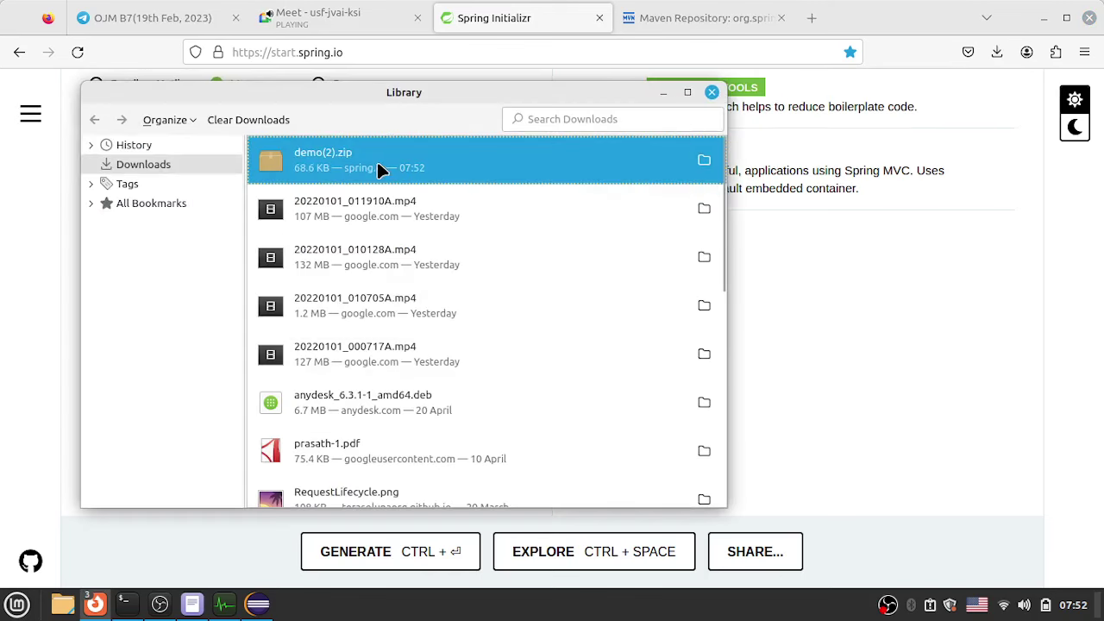
{"action": "left_click", "coordinate": [706, 162]}
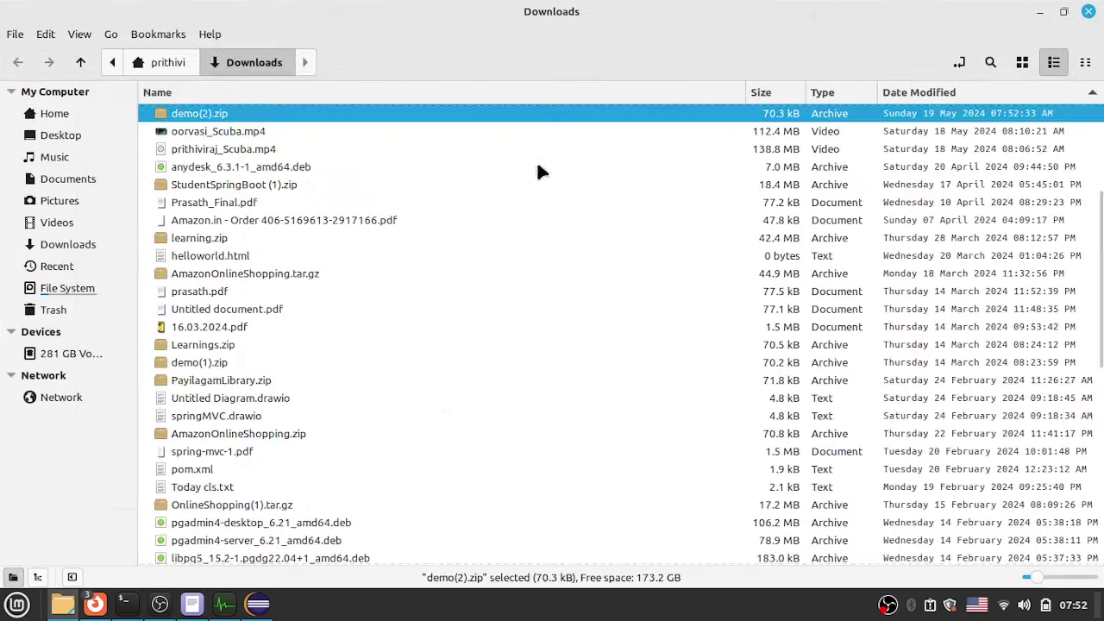
{"action": "right_click", "coordinate": [321, 112]}
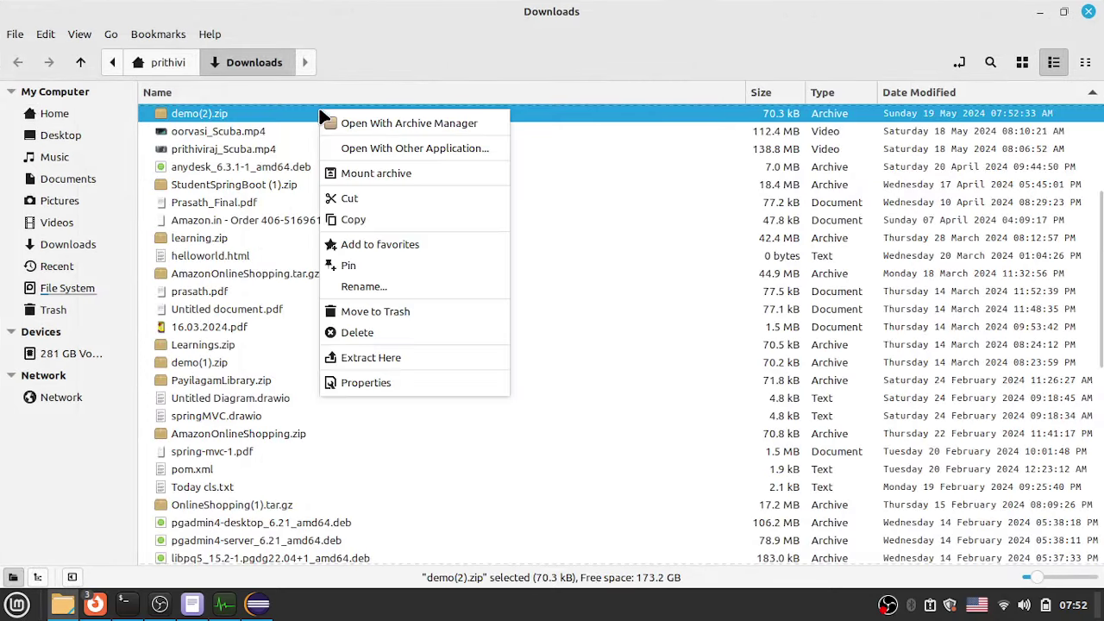
{"action": "left_click", "coordinate": [387, 358]}
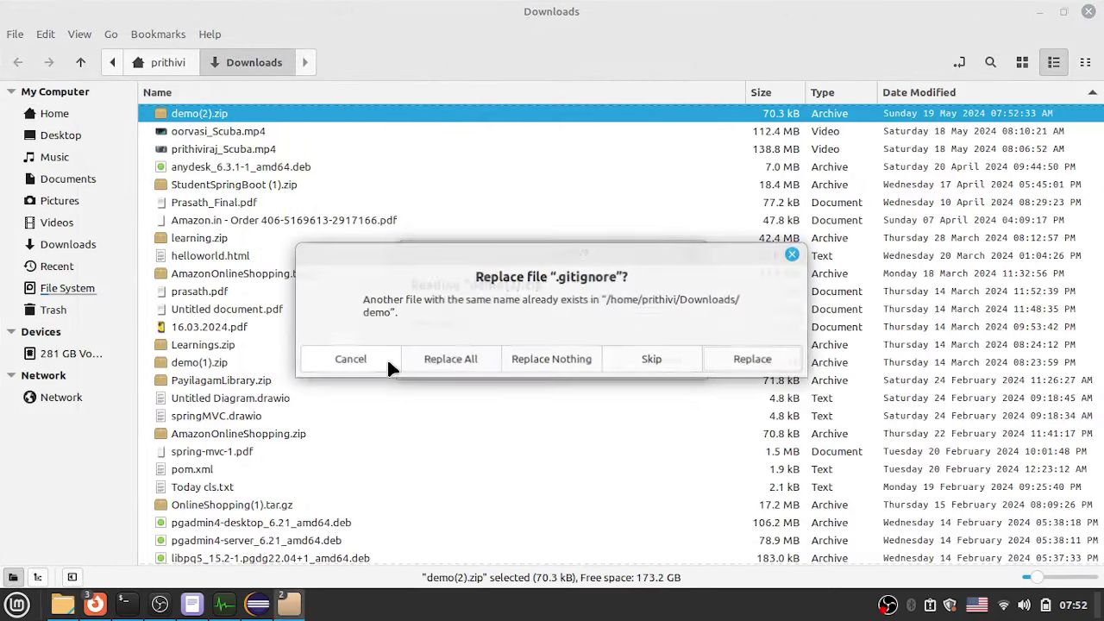
{"action": "left_click", "coordinate": [468, 360]}
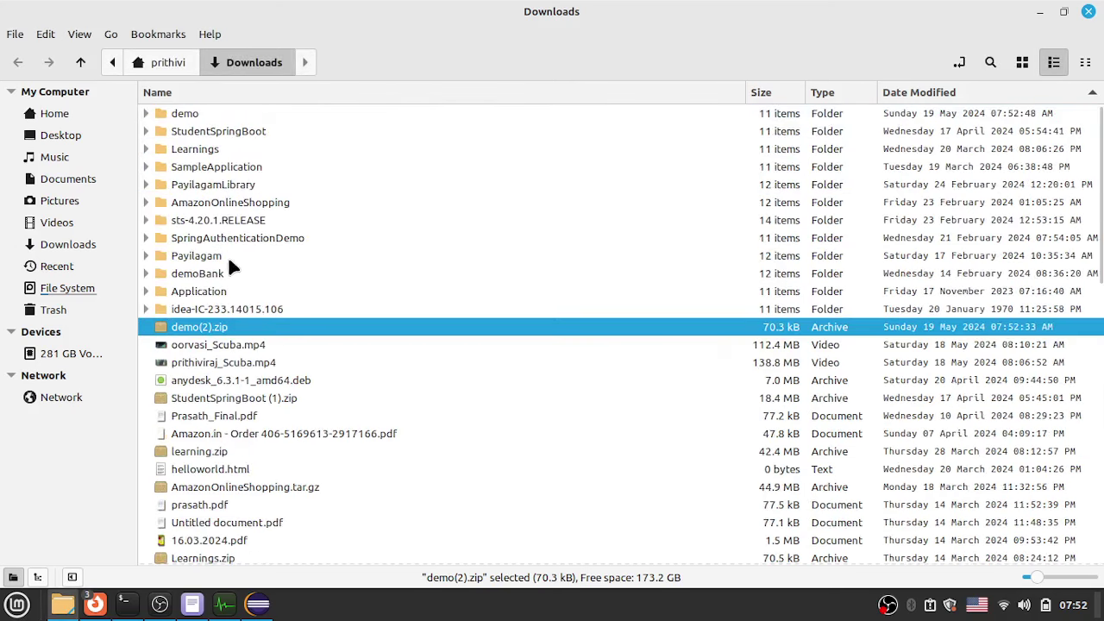
- Examine the extracted demo folder, including pom.xml and the contents of src, main and target
{"action": "double_click", "coordinate": [207, 114]}
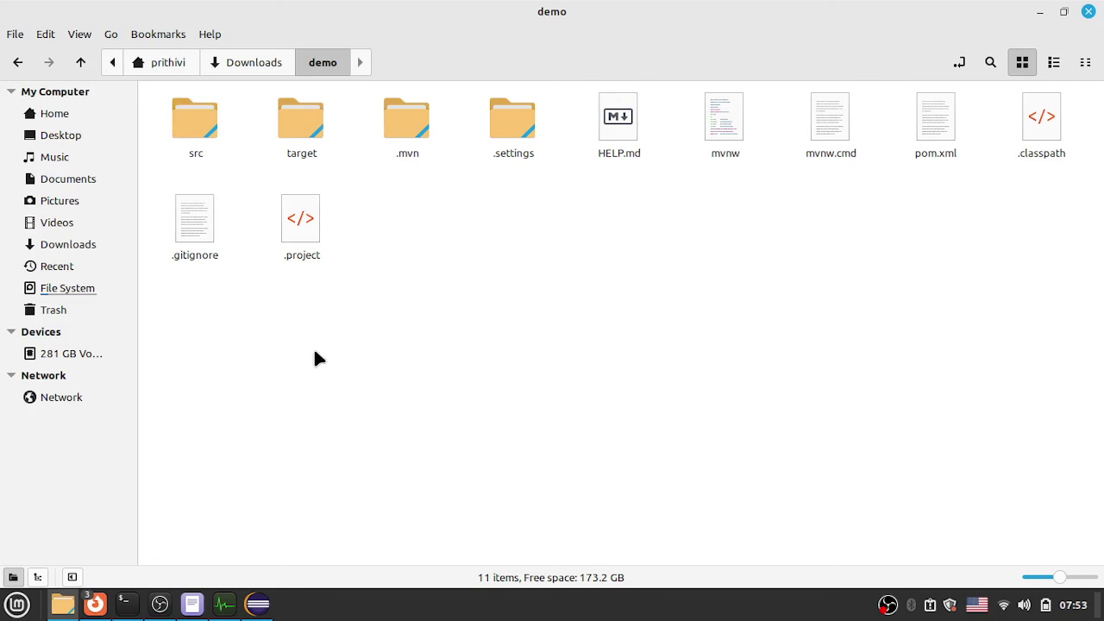
{"action": "left_click", "coordinate": [936, 132]}
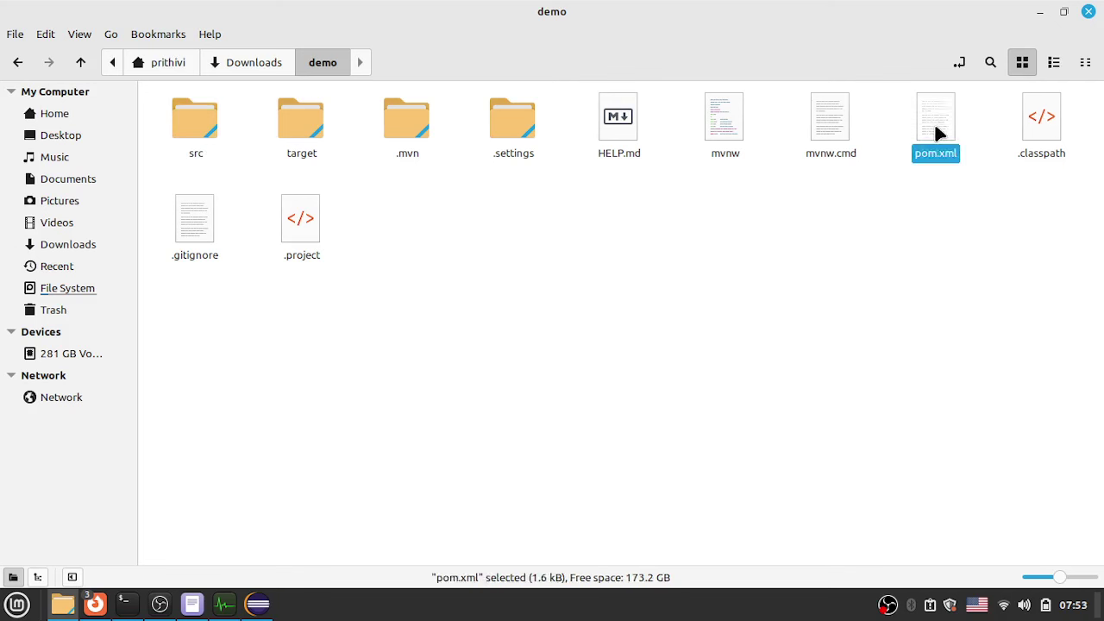
{"action": "double_click", "coordinate": [186, 126]}
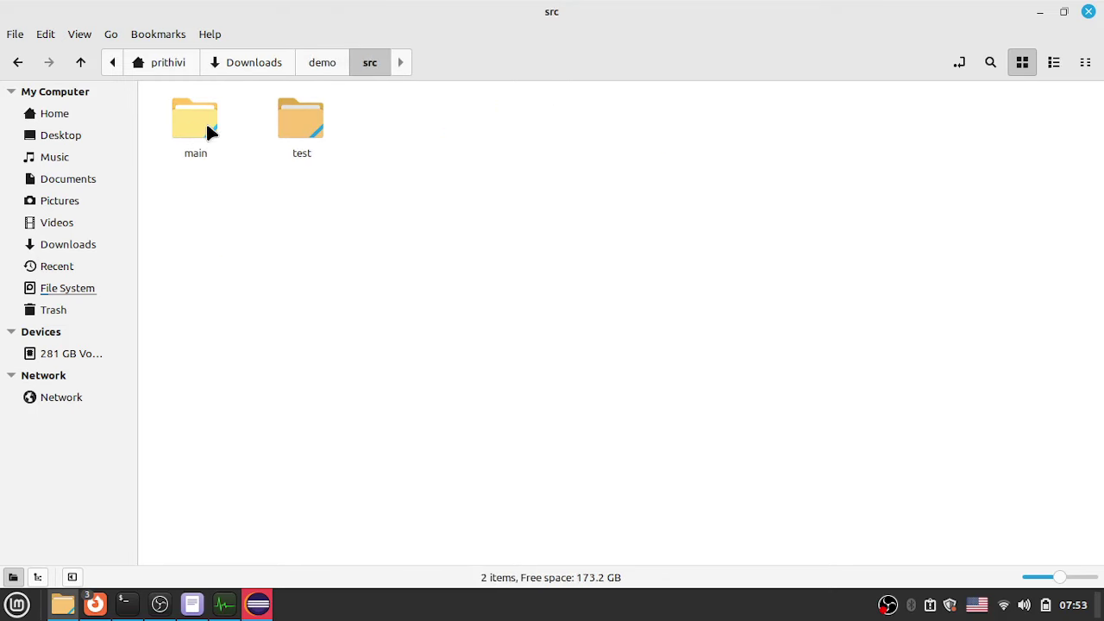
{"action": "double_click", "coordinate": [208, 127]}
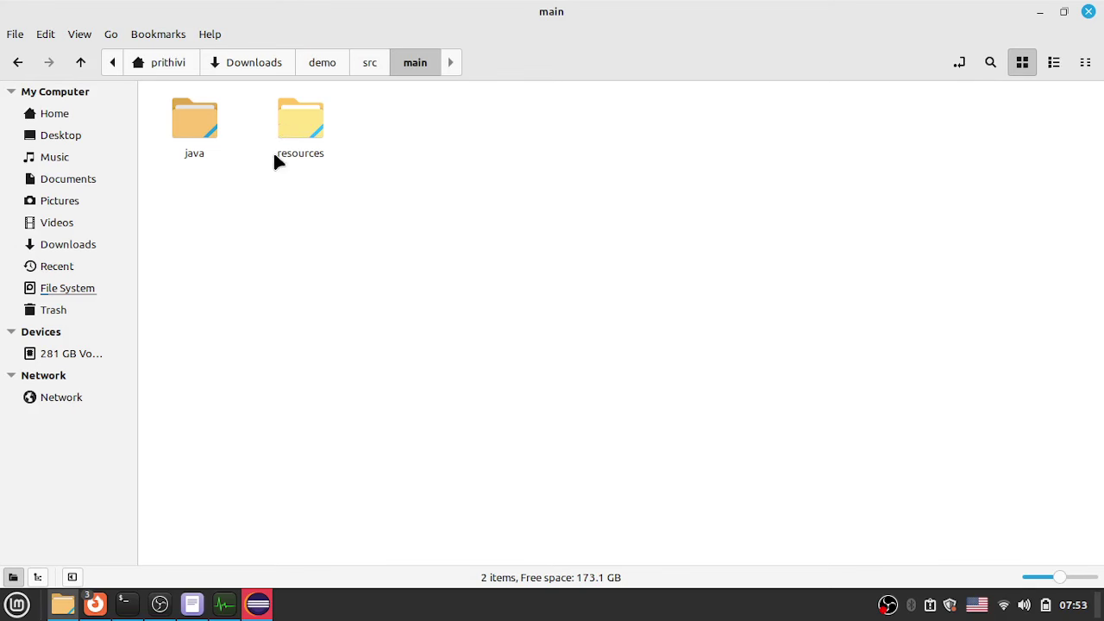
{"action": "left_click", "coordinate": [326, 66]}
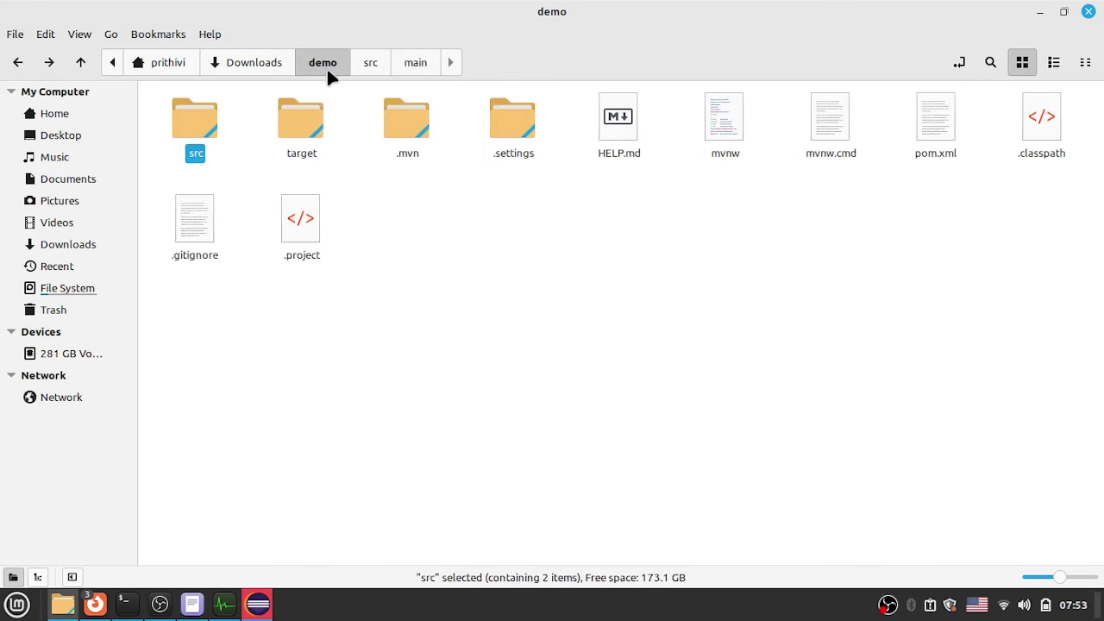
{"action": "left_click", "coordinate": [301, 120]}
{"action": "double_click", "coordinate": [303, 123]}
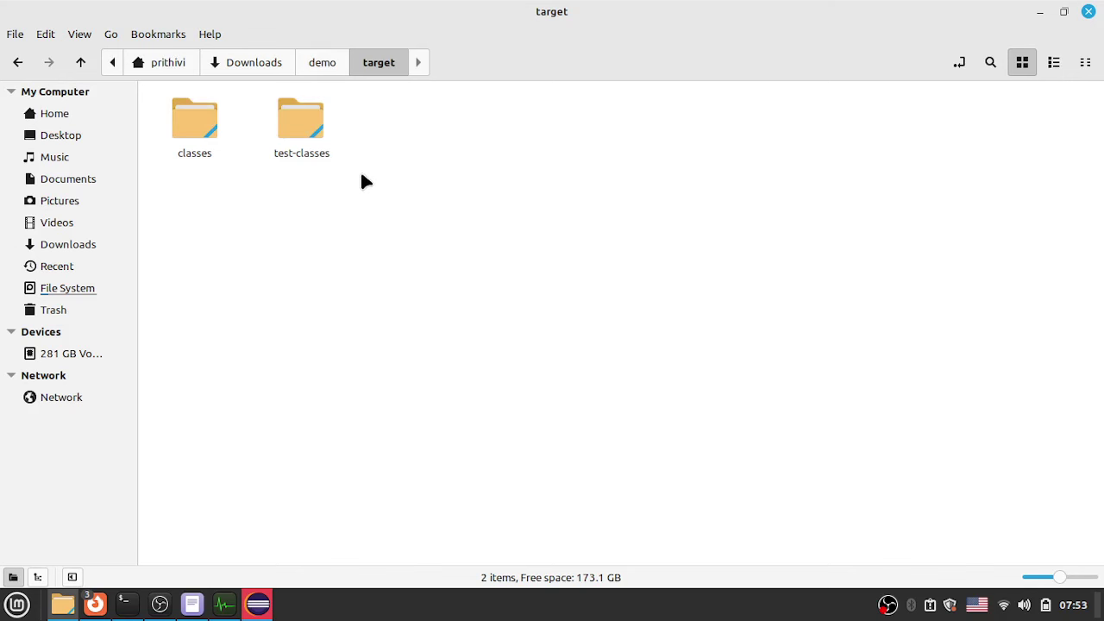
{"action": "left_click", "coordinate": [313, 60]}
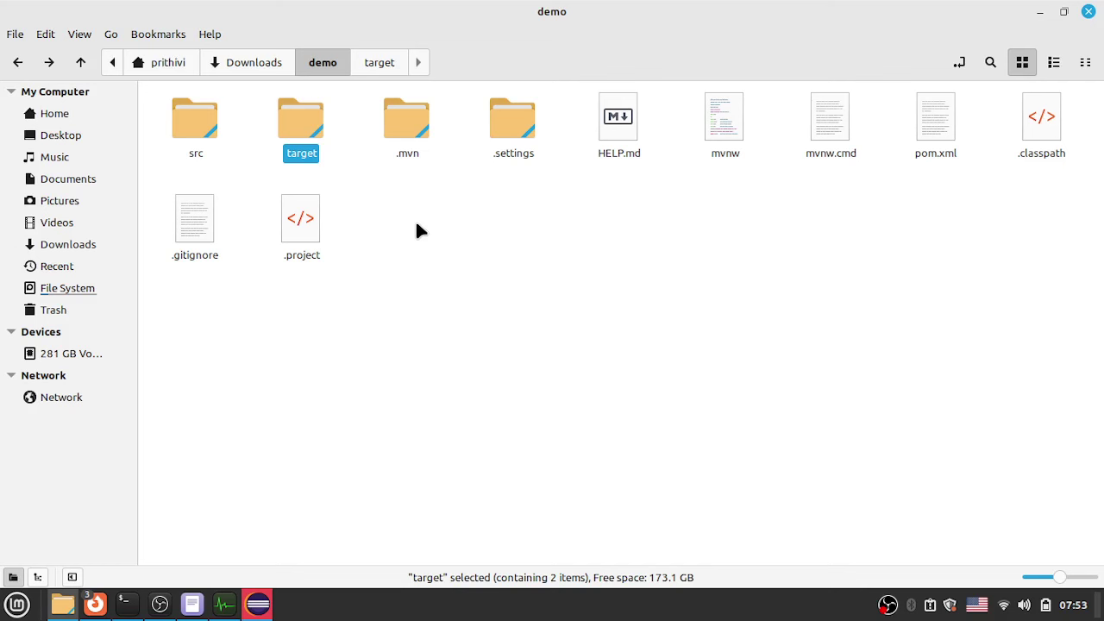
- Switch to Eclipse, cancel the running spring-boot-blank-archetype project creation and dismiss the error dialog
{"action": "mouse_move", "coordinate": [257, 604]}
{"action": "mouse_move", "coordinate": [319, 528]}
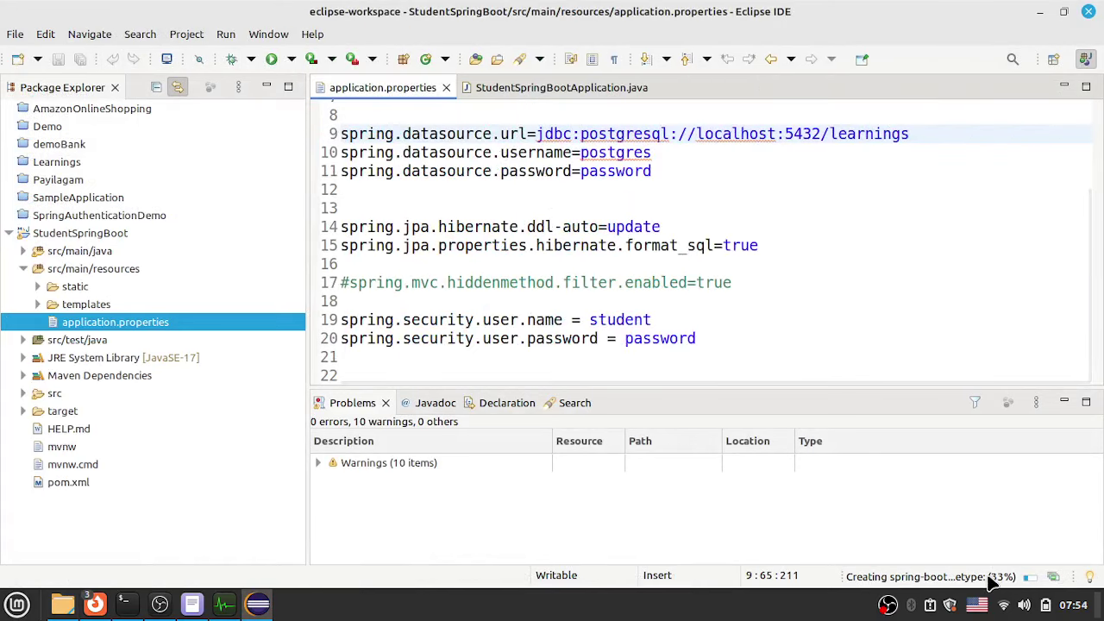
{"action": "left_click", "coordinate": [1055, 577]}
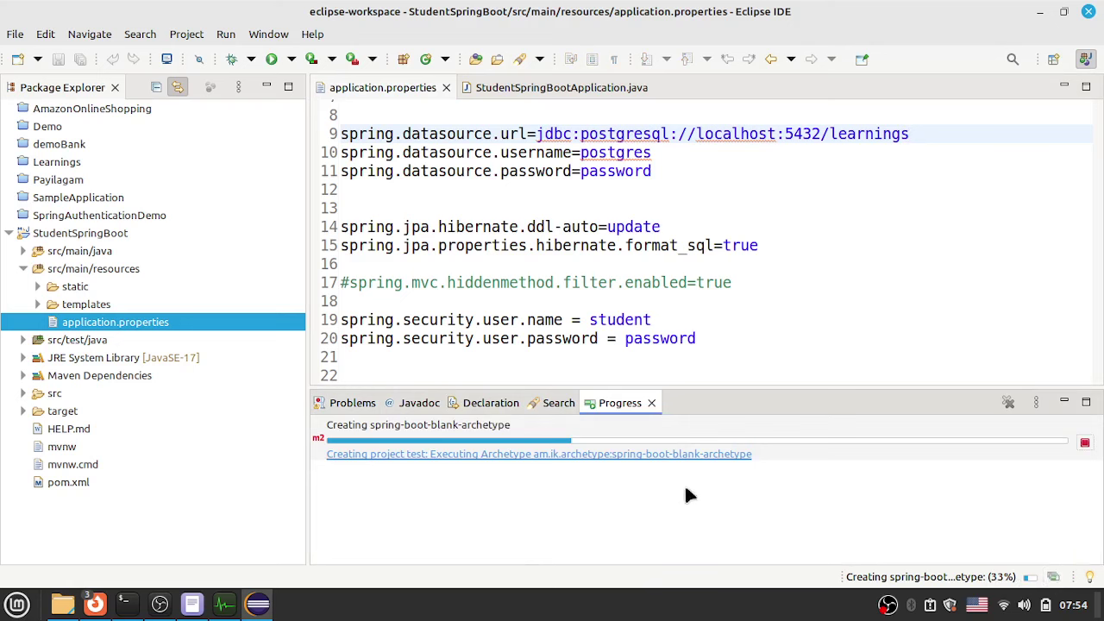
{"action": "left_click", "coordinate": [1086, 442]}
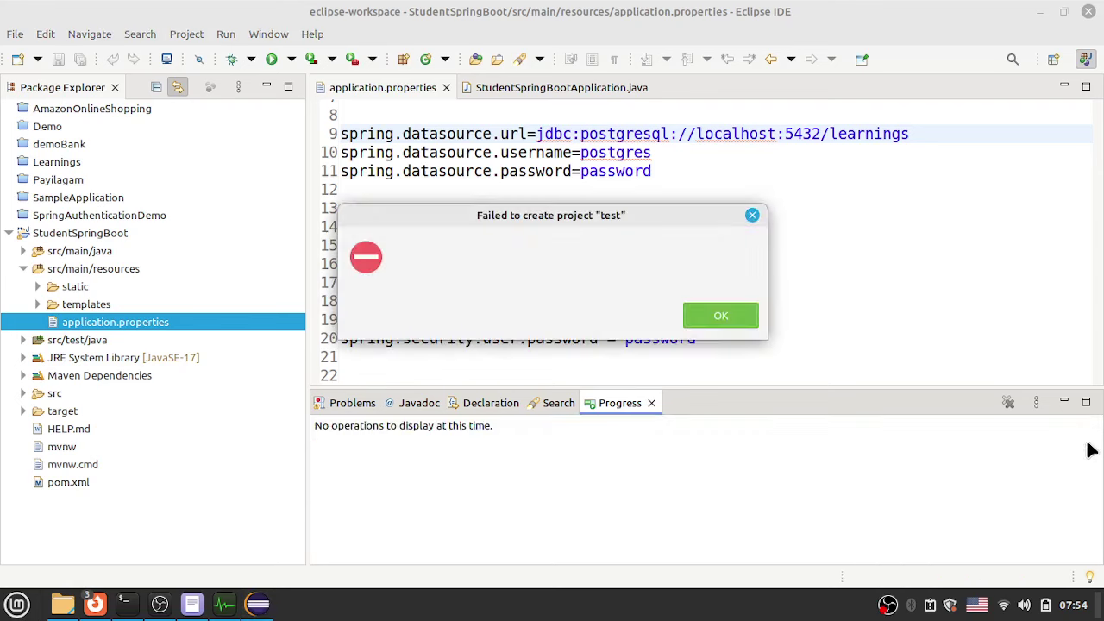
{"action": "left_click", "coordinate": [716, 315]}
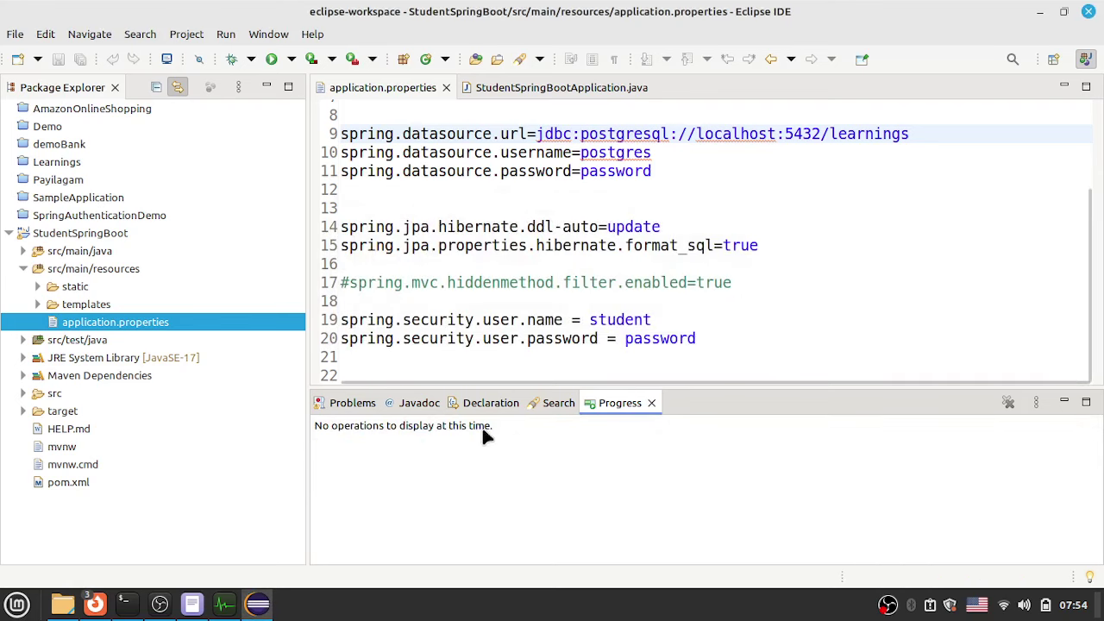
- Collapse the StudentSpringBoot project in Package Explorer and close the project
{"action": "left_click", "coordinate": [8, 236]}
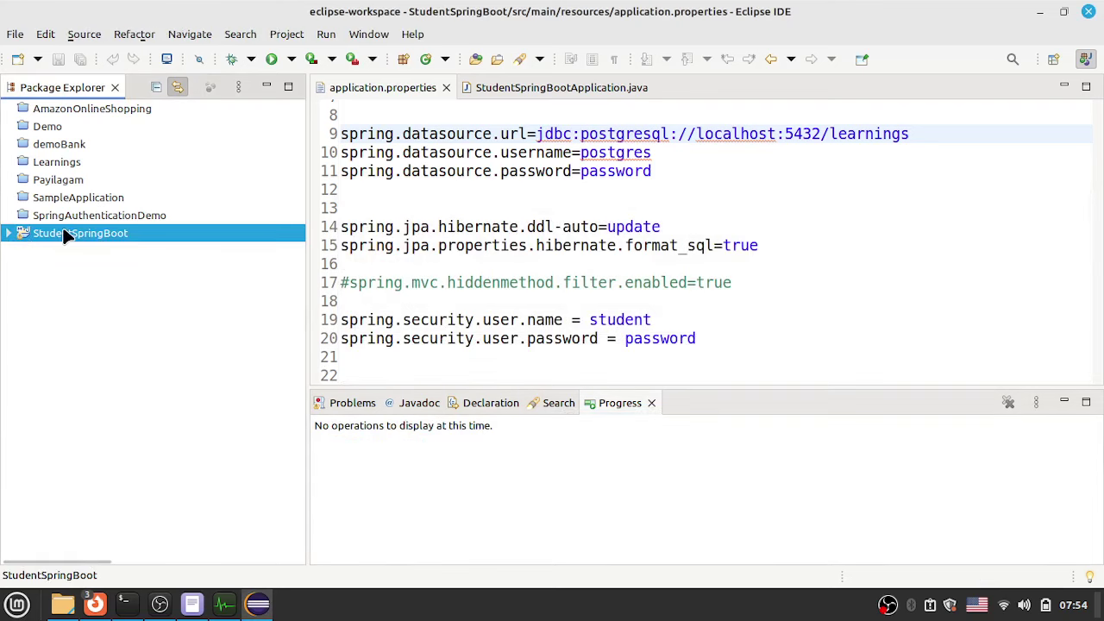
{"action": "right_click", "coordinate": [65, 235]}
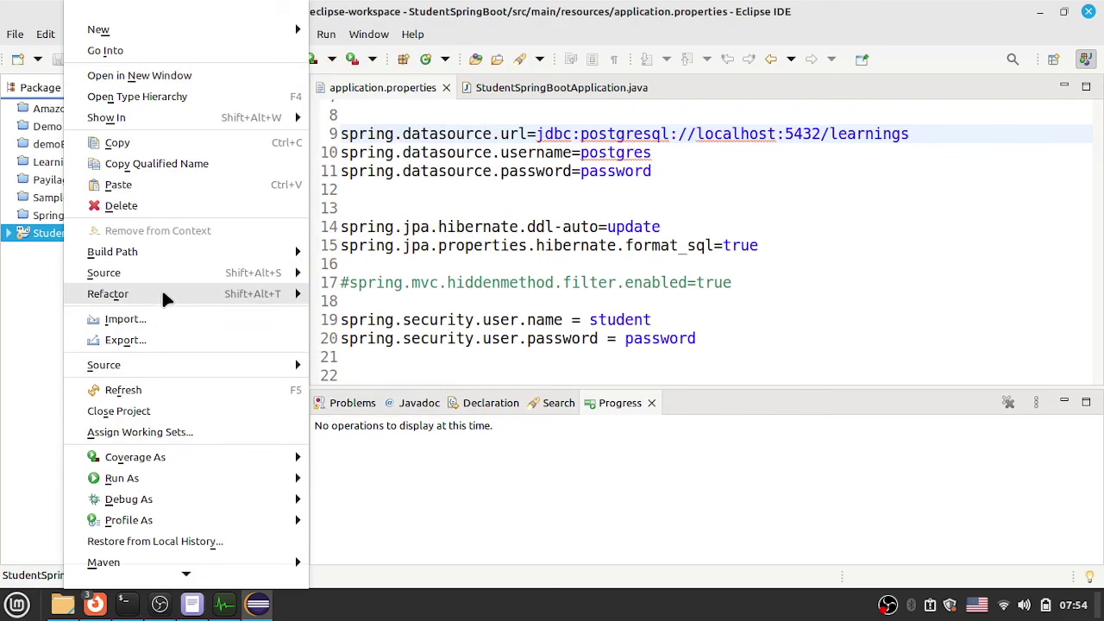
{"action": "left_click", "coordinate": [120, 412]}
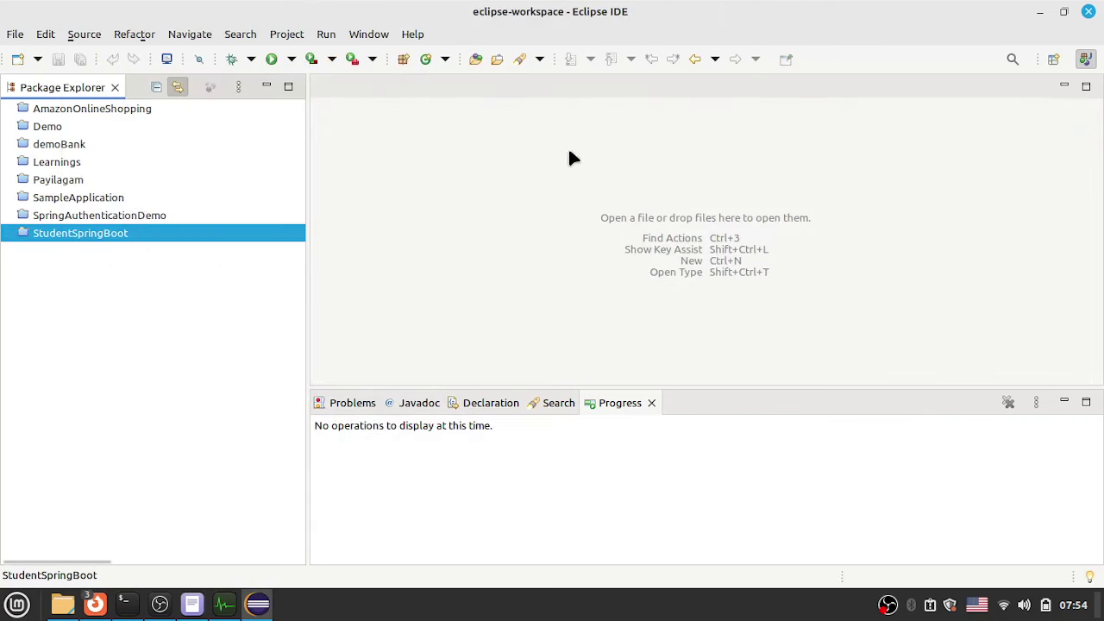
- Minimize the Eclipse window and close System Monitor
{"action": "left_click", "coordinate": [1040, 12]}
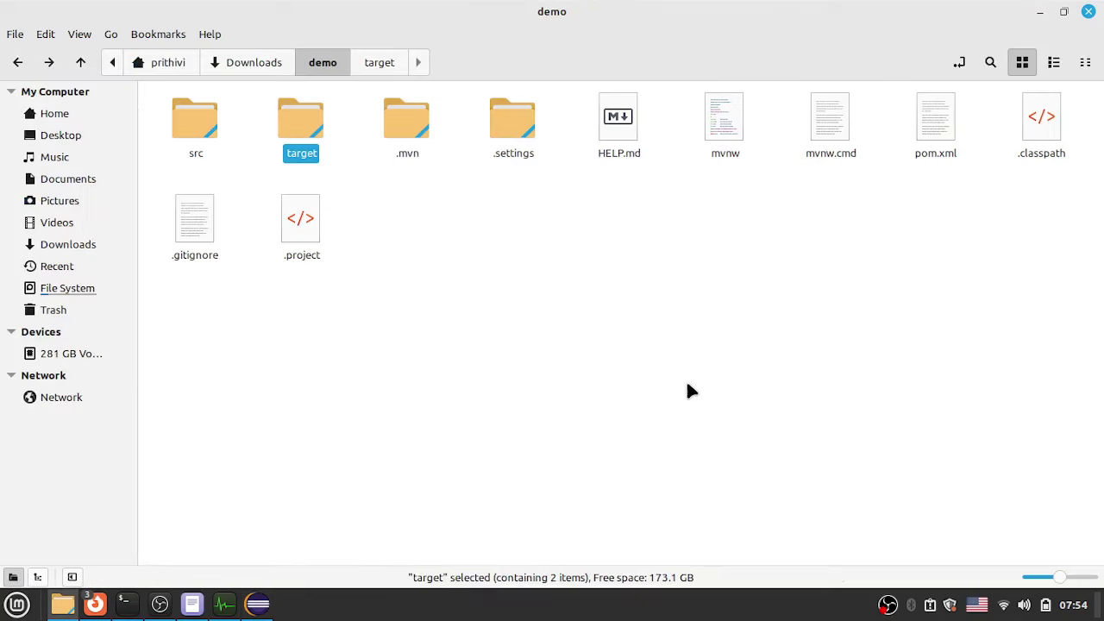
{"action": "mouse_move", "coordinate": [225, 604]}
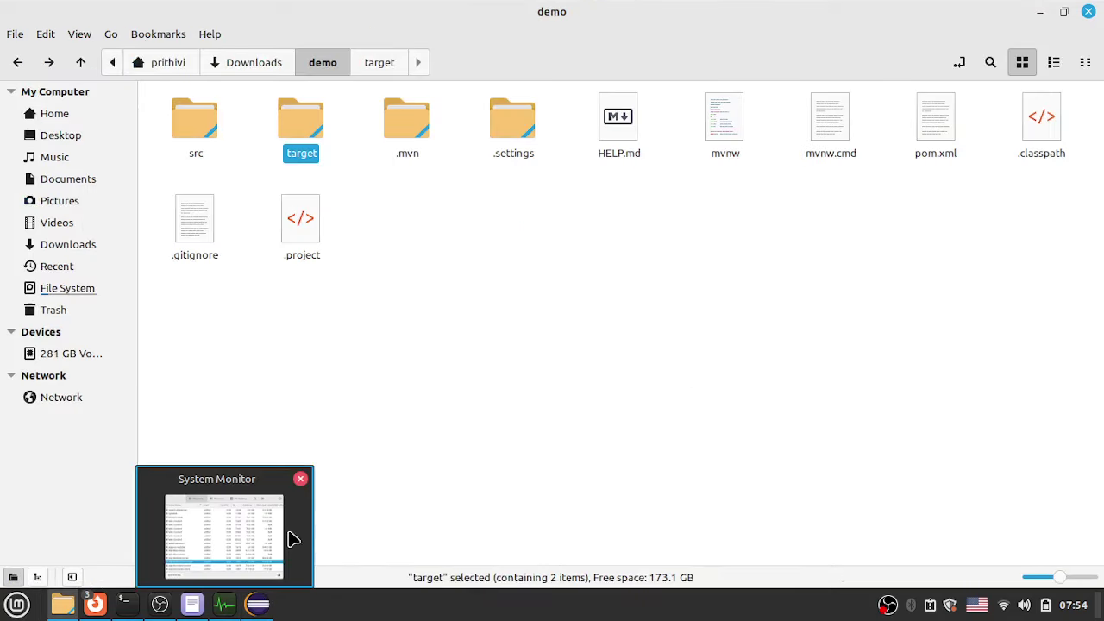
{"action": "left_click", "coordinate": [301, 480]}
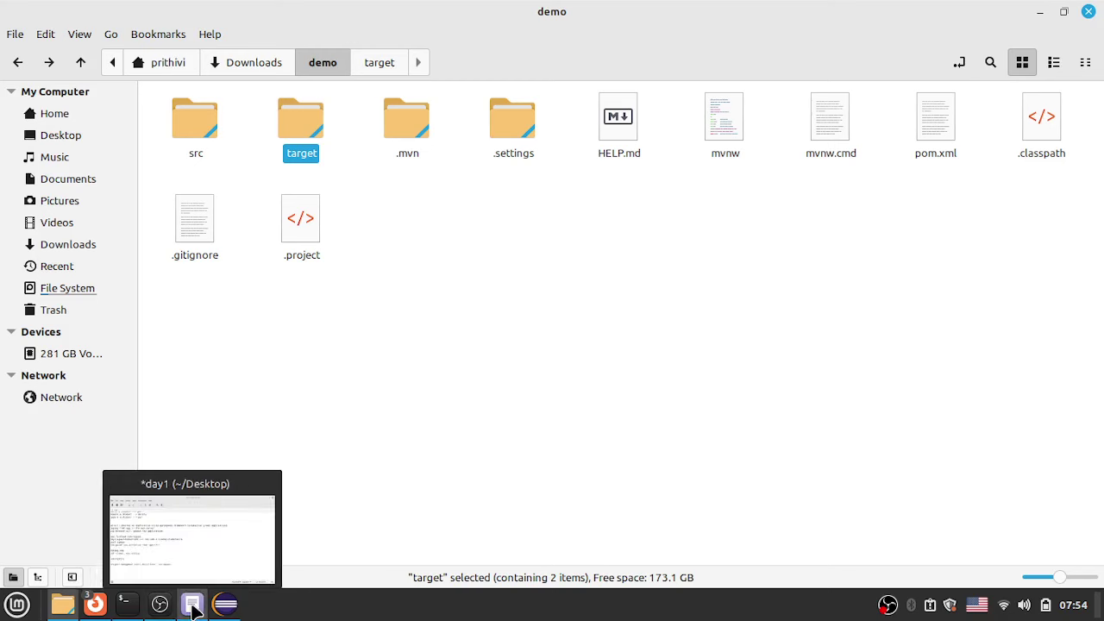
- Switch to the day1 notes in the text editor and add "url, uri, endpoint" after a blank line below the maven line
{"action": "left_click", "coordinate": [192, 608]}
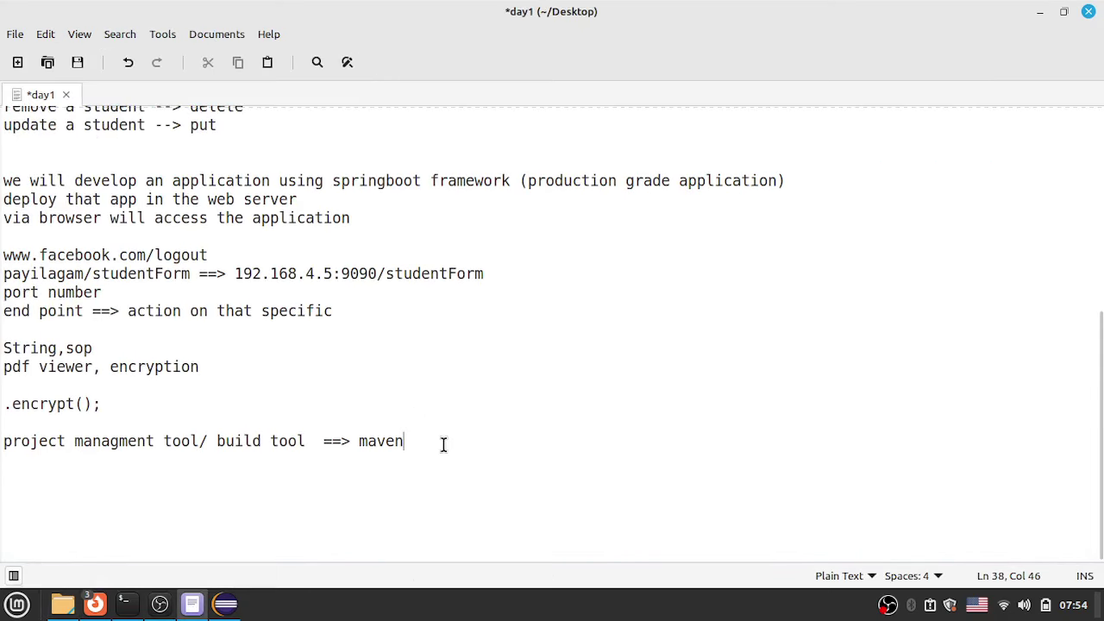
{"action": "key", "text": "Return"}
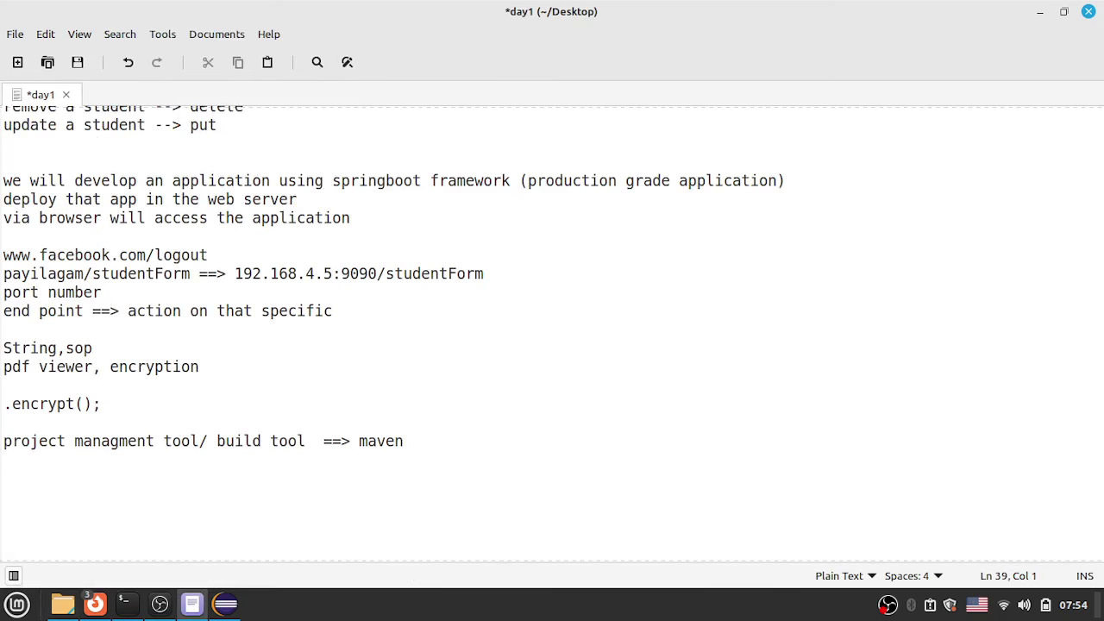
{"action": "scroll", "coordinate": [443, 446], "scroll_direction": "up", "scroll_amount": 1}
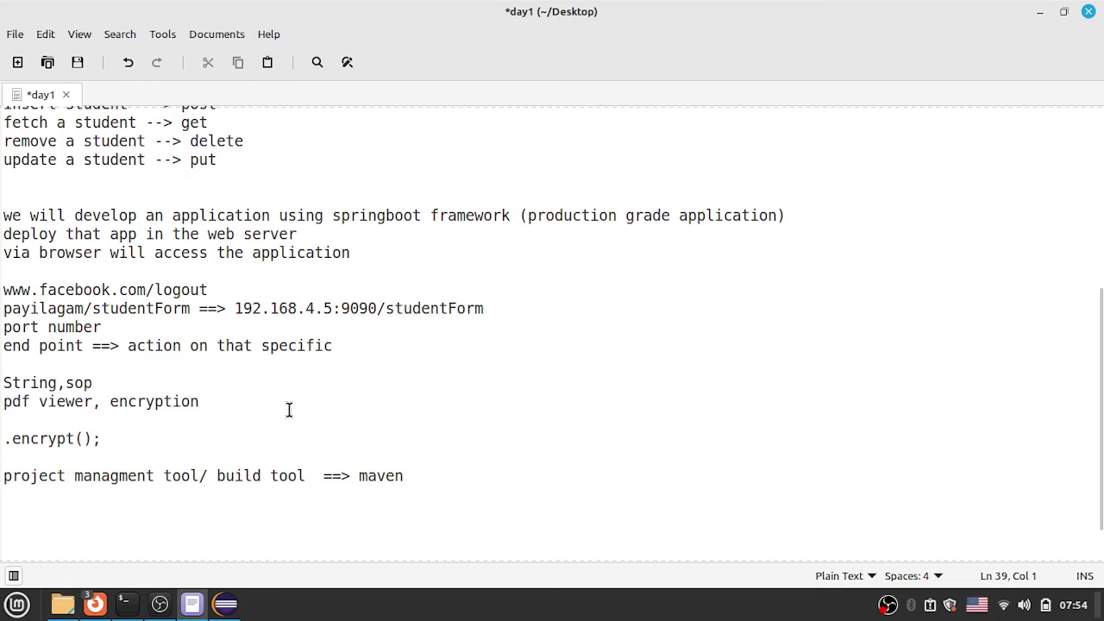
{"action": "key", "text": "Return"}
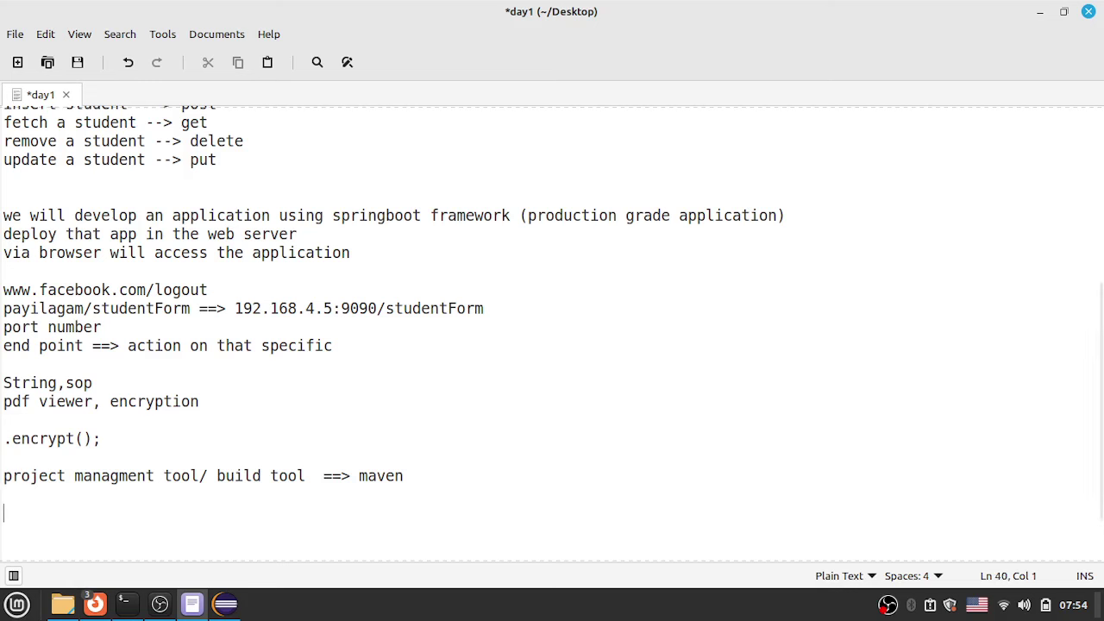
{"action": "type", "text": "url"}
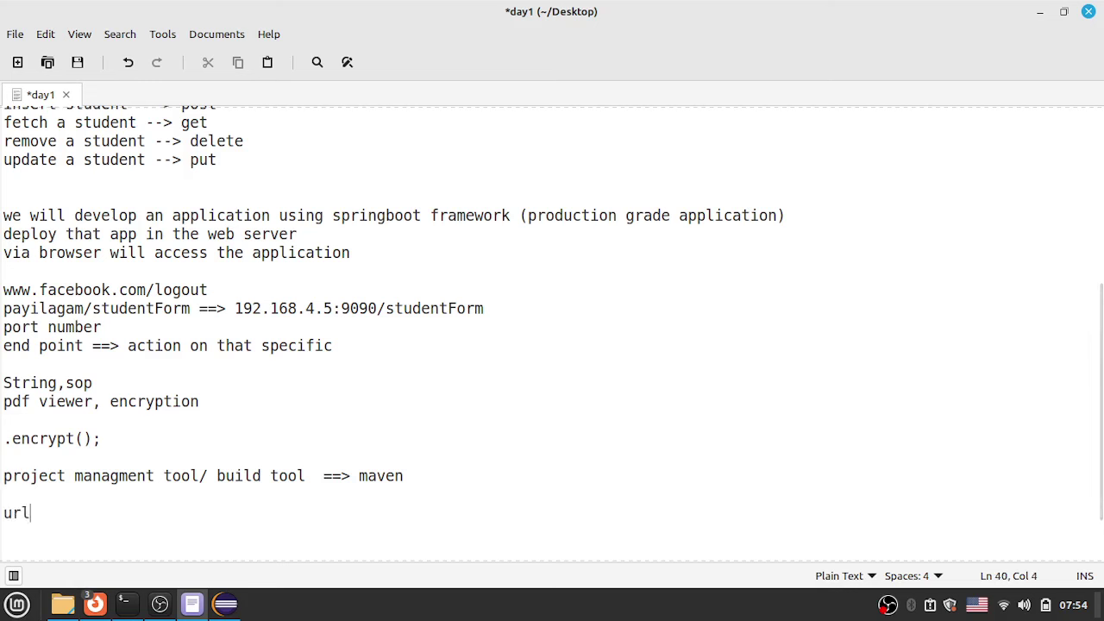
{"action": "type", "text": ", uri"}
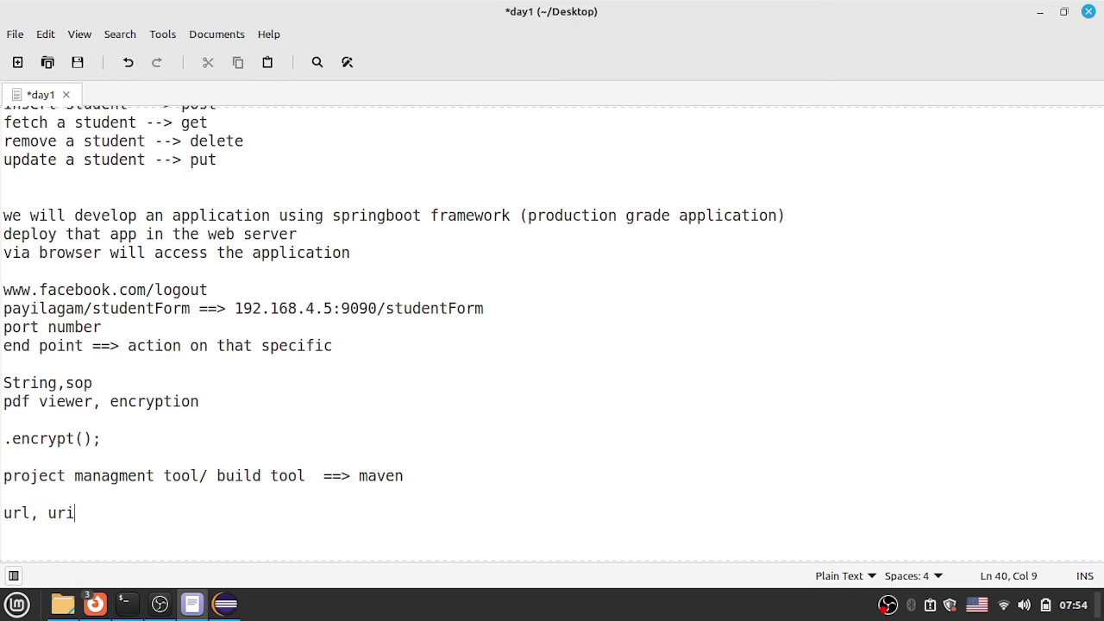
{"action": "type", "text": ", end"}
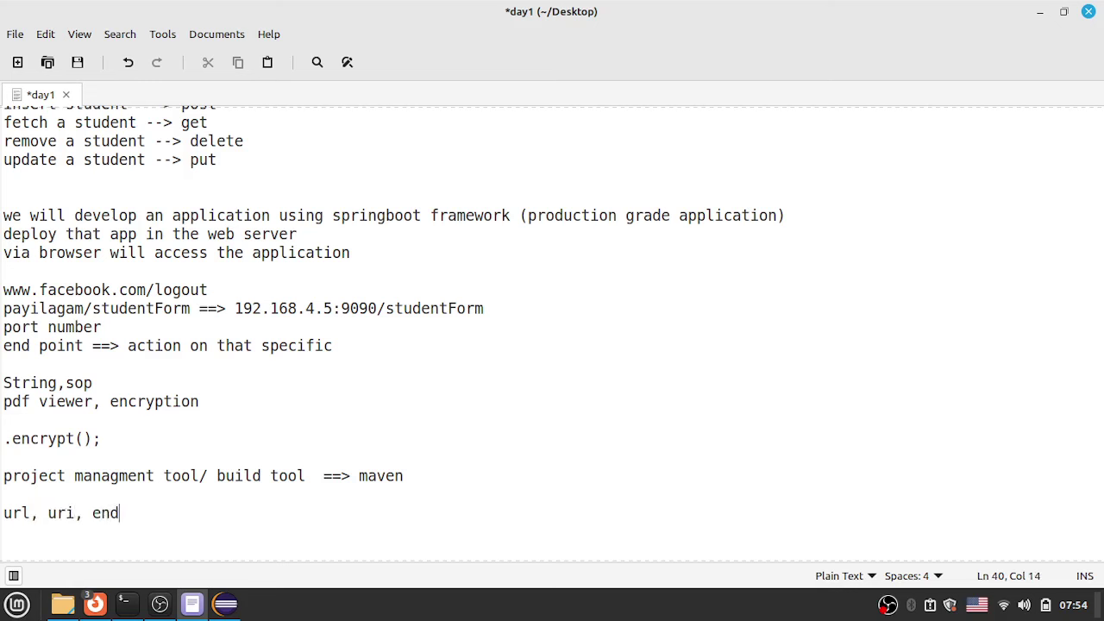
{"action": "type", "text": "point"}
{"action": "key", "text": "Return"}
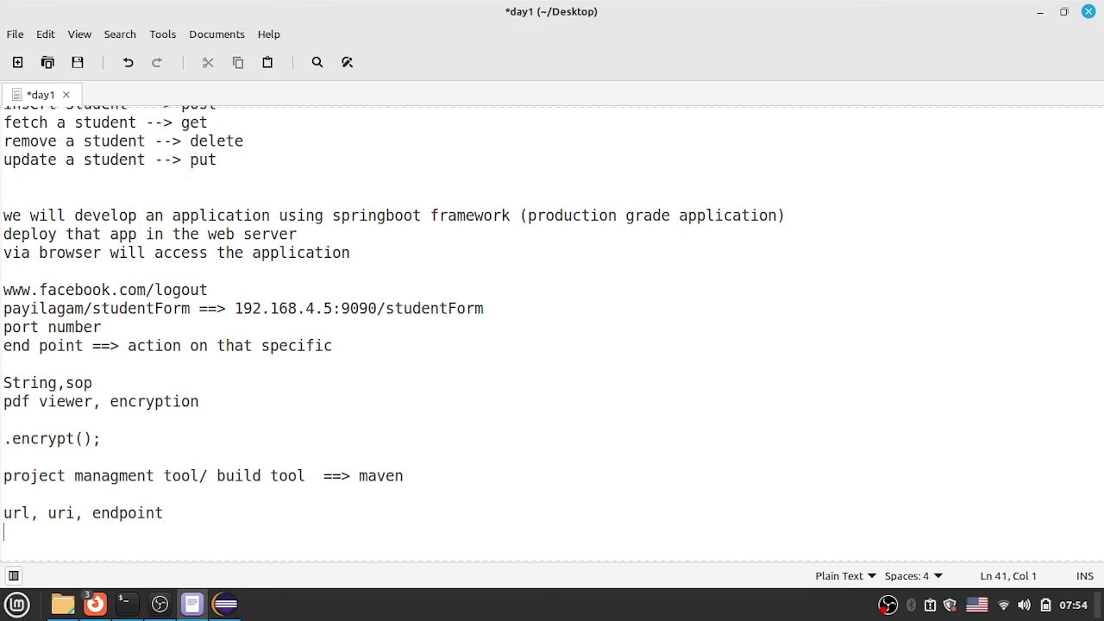
{"action": "scroll", "coordinate": [38, 472], "scroll_direction": "down", "scroll_amount": 1}
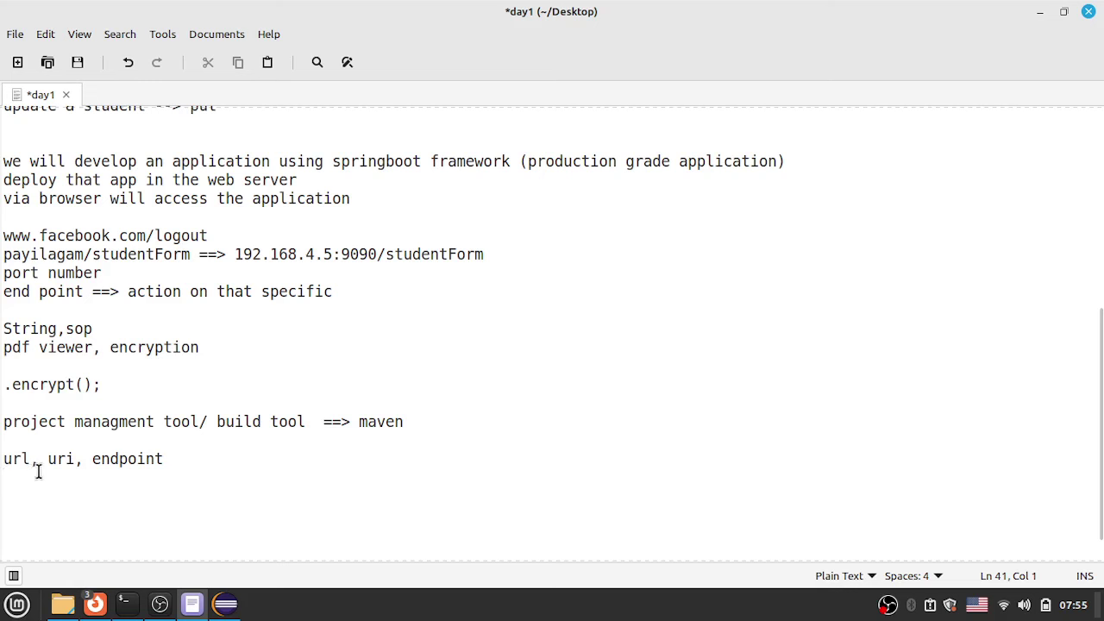